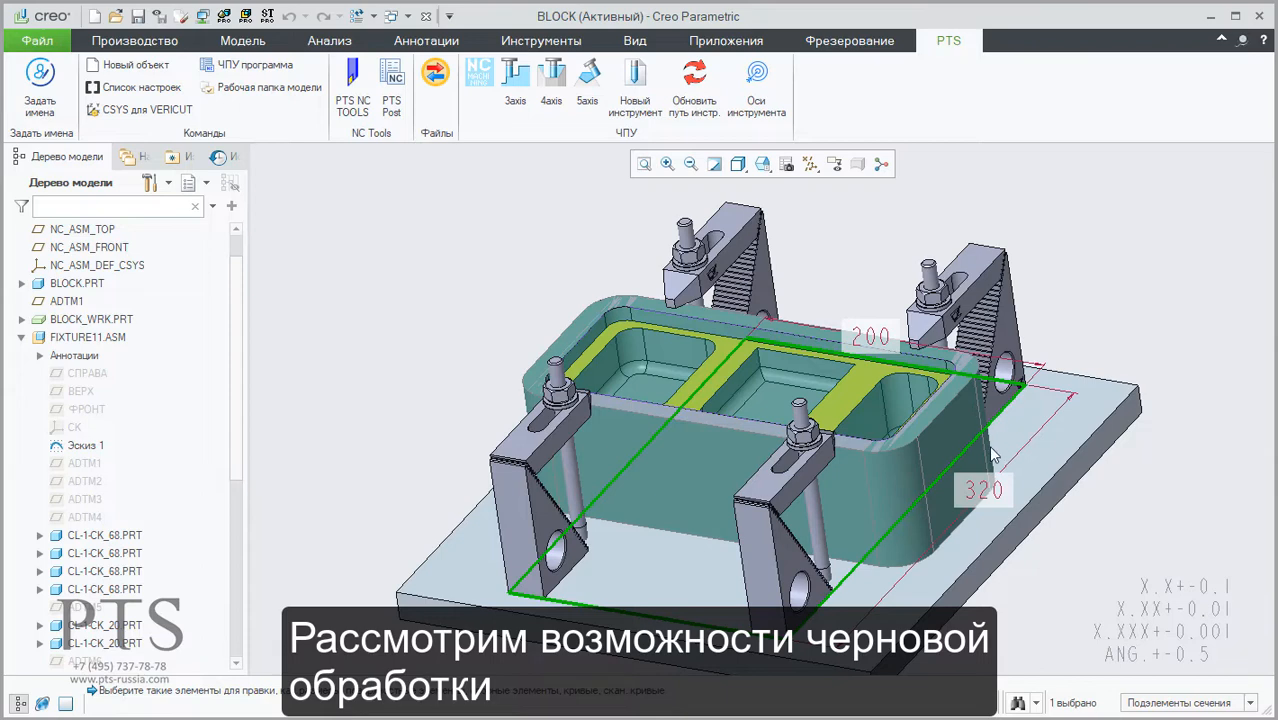
Step: Change the 320 mm clamp spacing dimension in the fixture sketch to 280 mm and regenerate the assembly
double_click(984, 490)
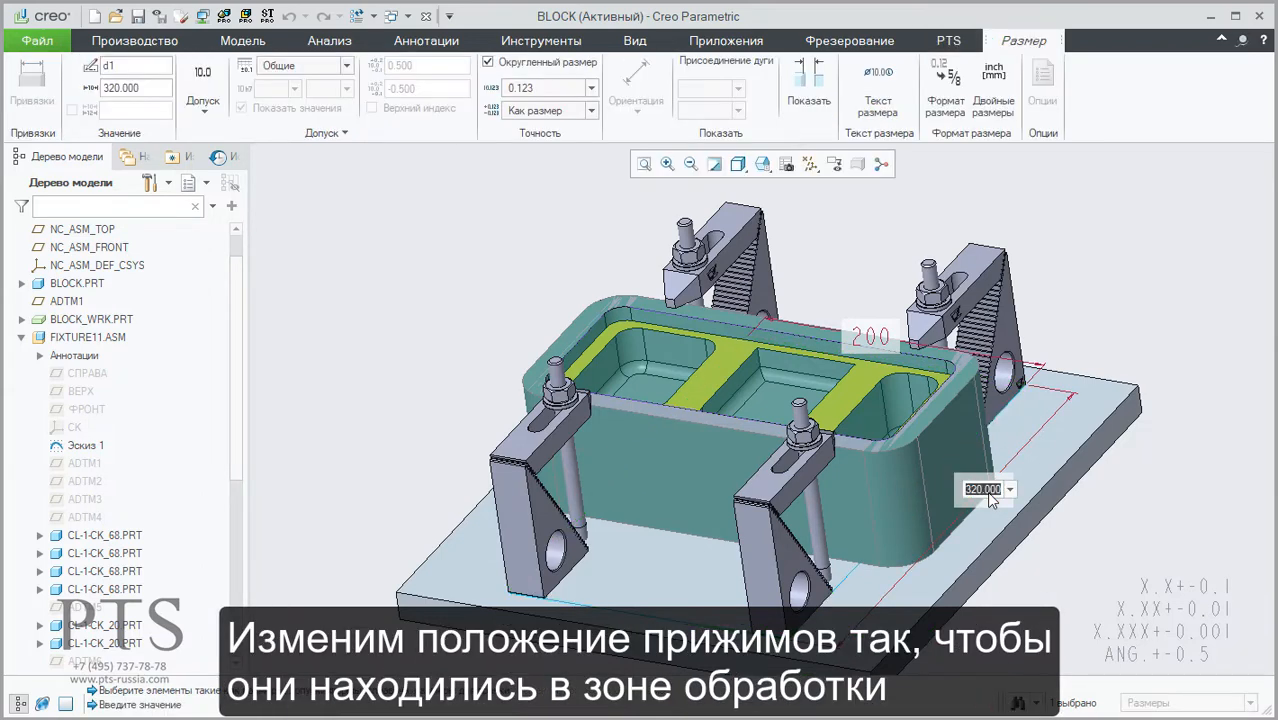
key("Return")
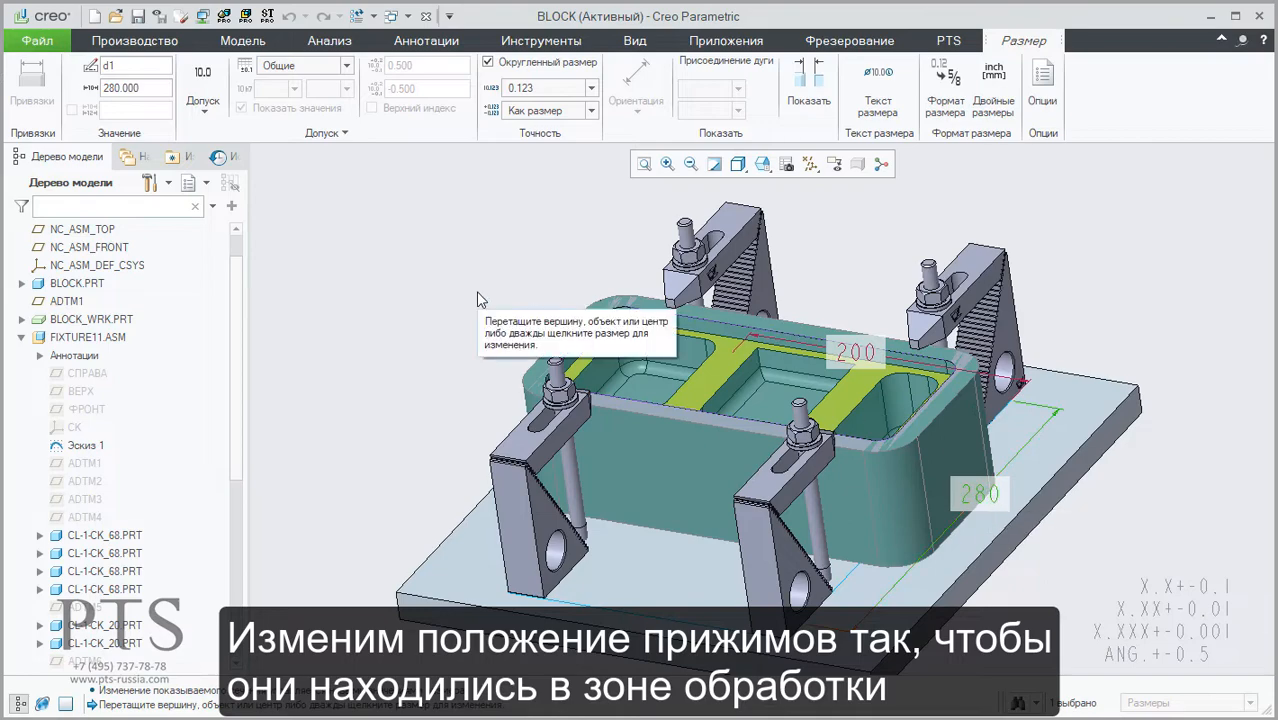
left_click(133, 40)
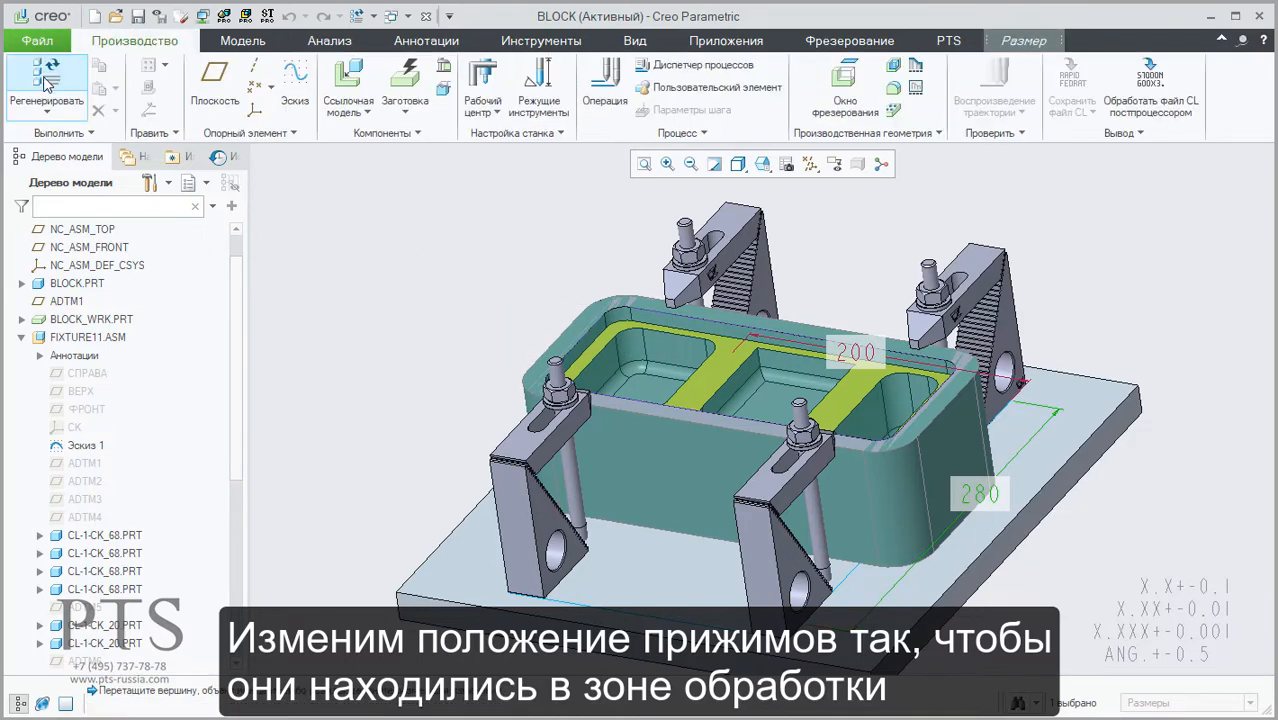
left_click(47, 78)
mouse_move(943, 440)
middle_mouse_down()
mouse_move(934, 473)
mouse_move(944, 436)
mouse_move(947, 450)
middle_mouse_up()
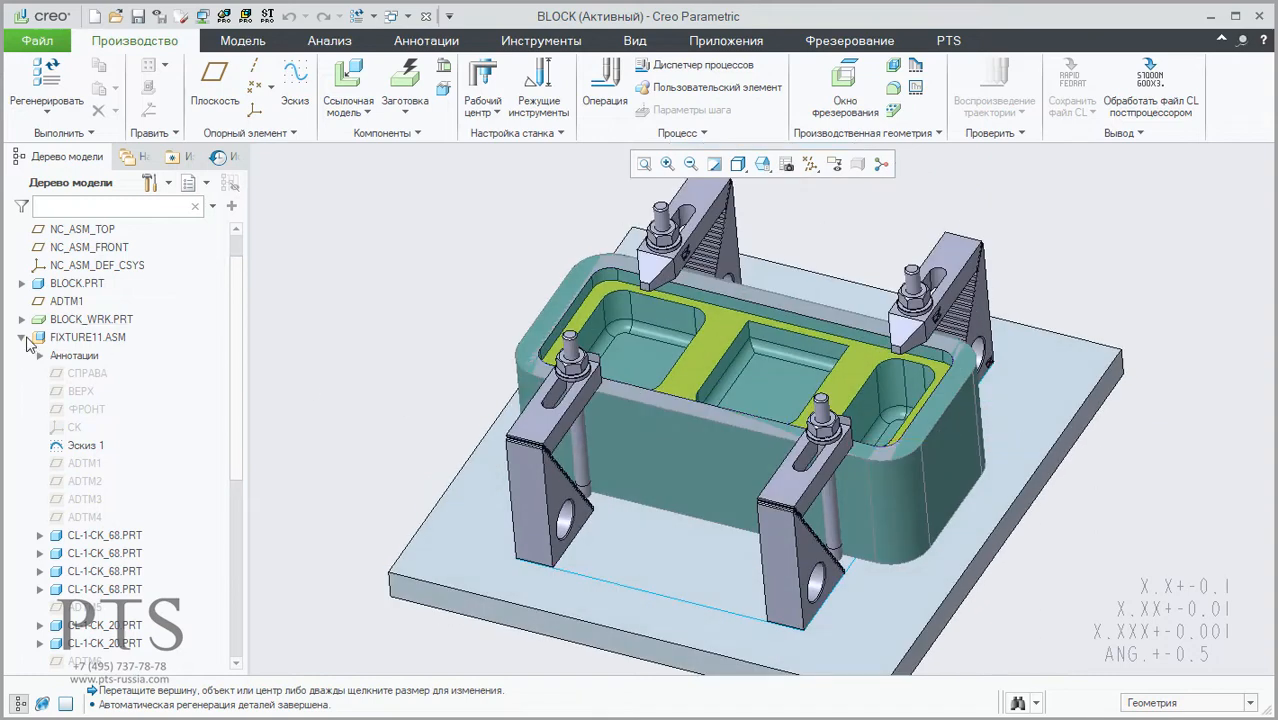
left_click(23, 338)
Step: Create a 3-axis machining step using the triangular mesh (Треугольная сетка) type with the roughing (Черновая) strategy
left_click(946, 40)
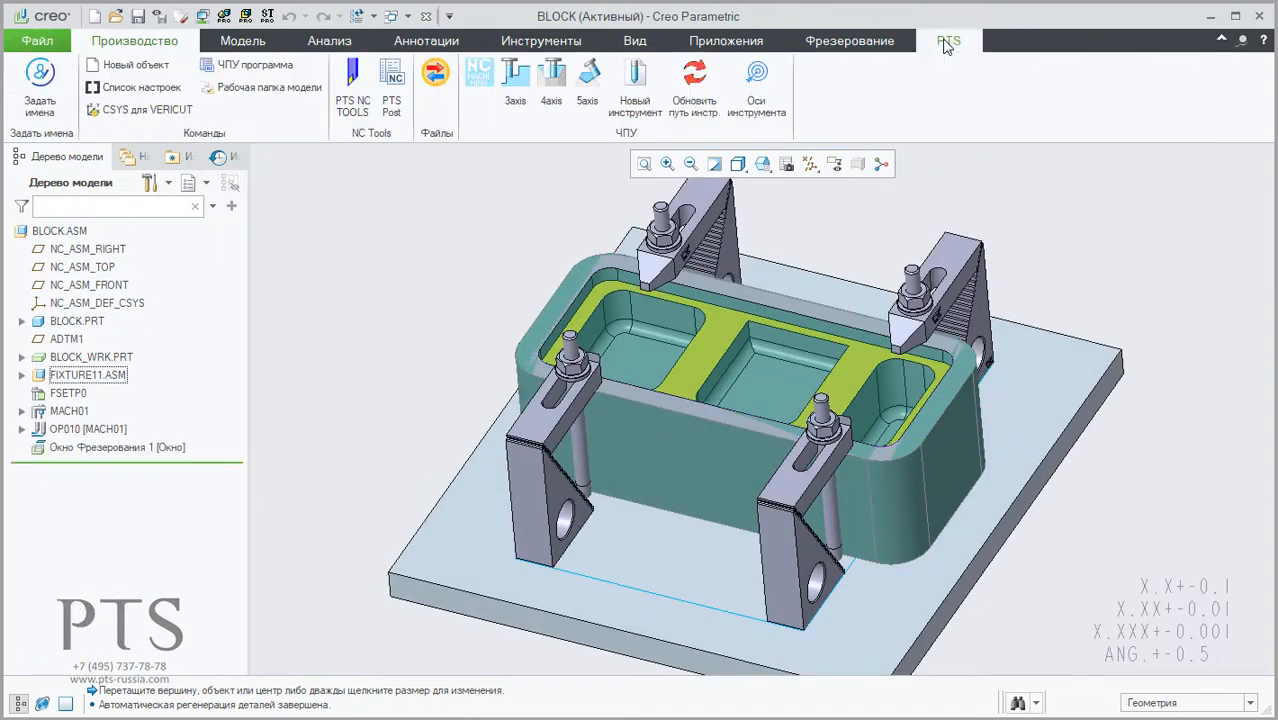
left_click(515, 85)
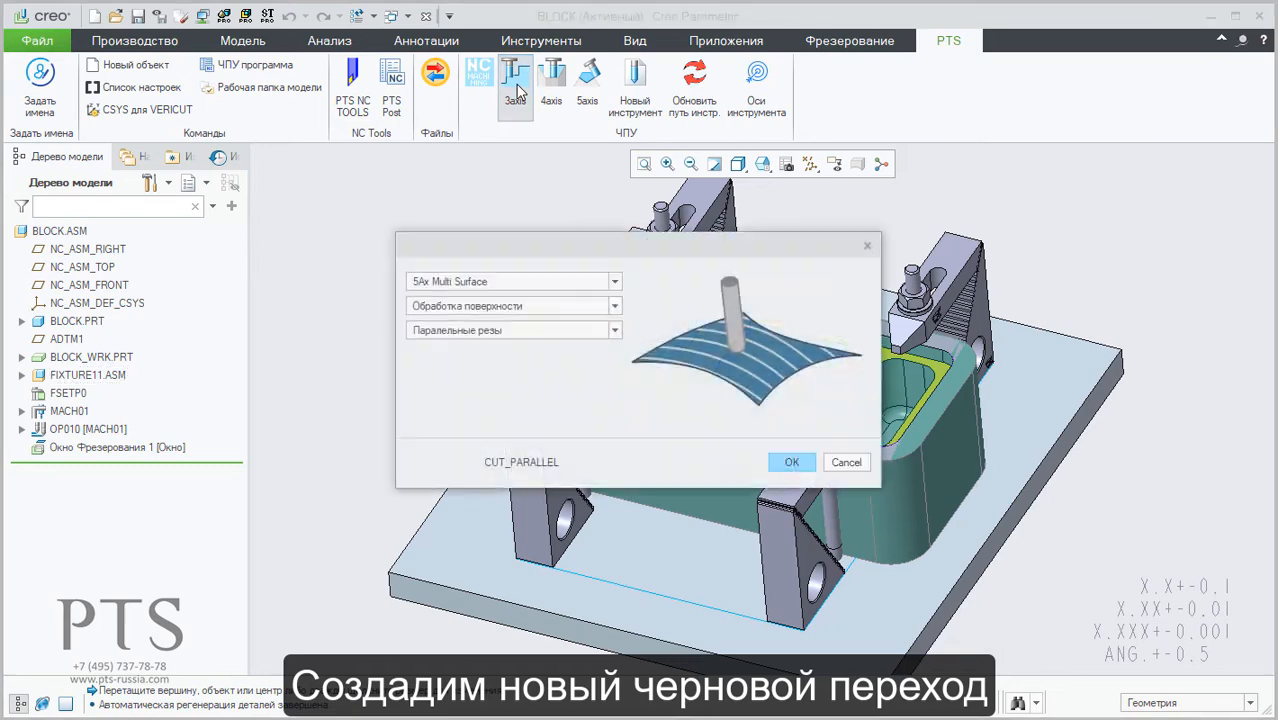
left_click(481, 310)
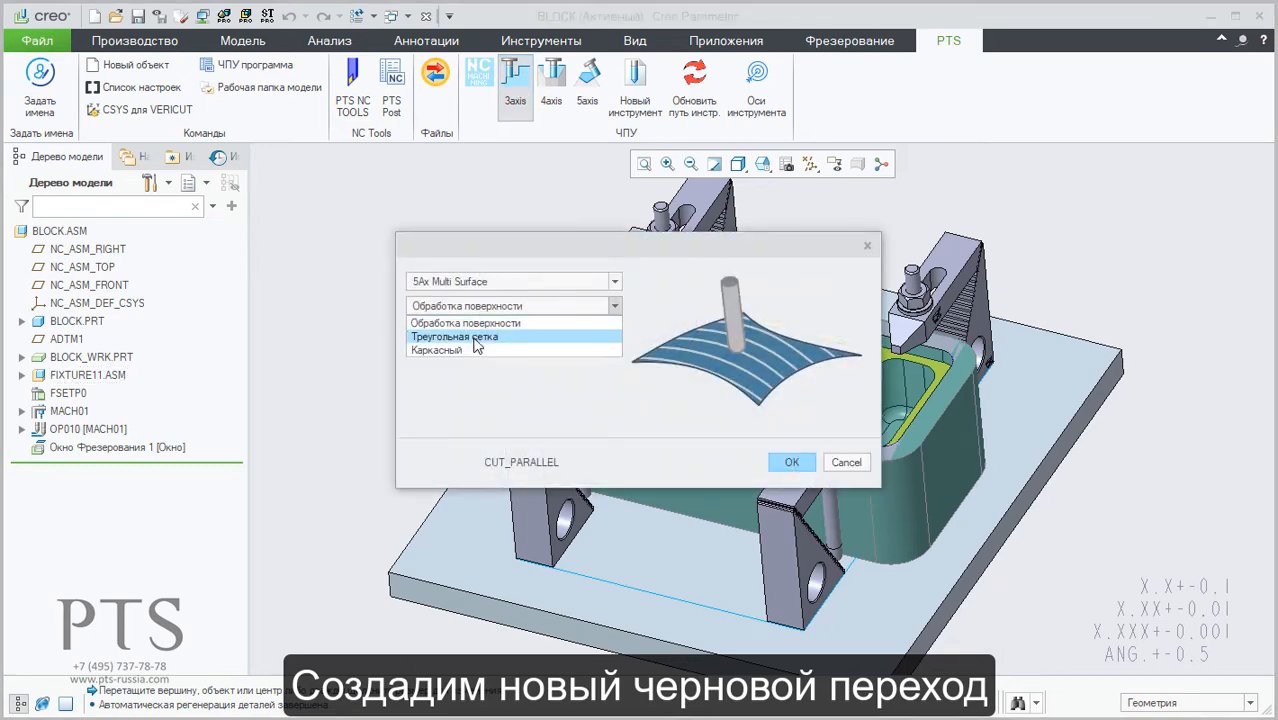
left_click(477, 338)
left_click(477, 333)
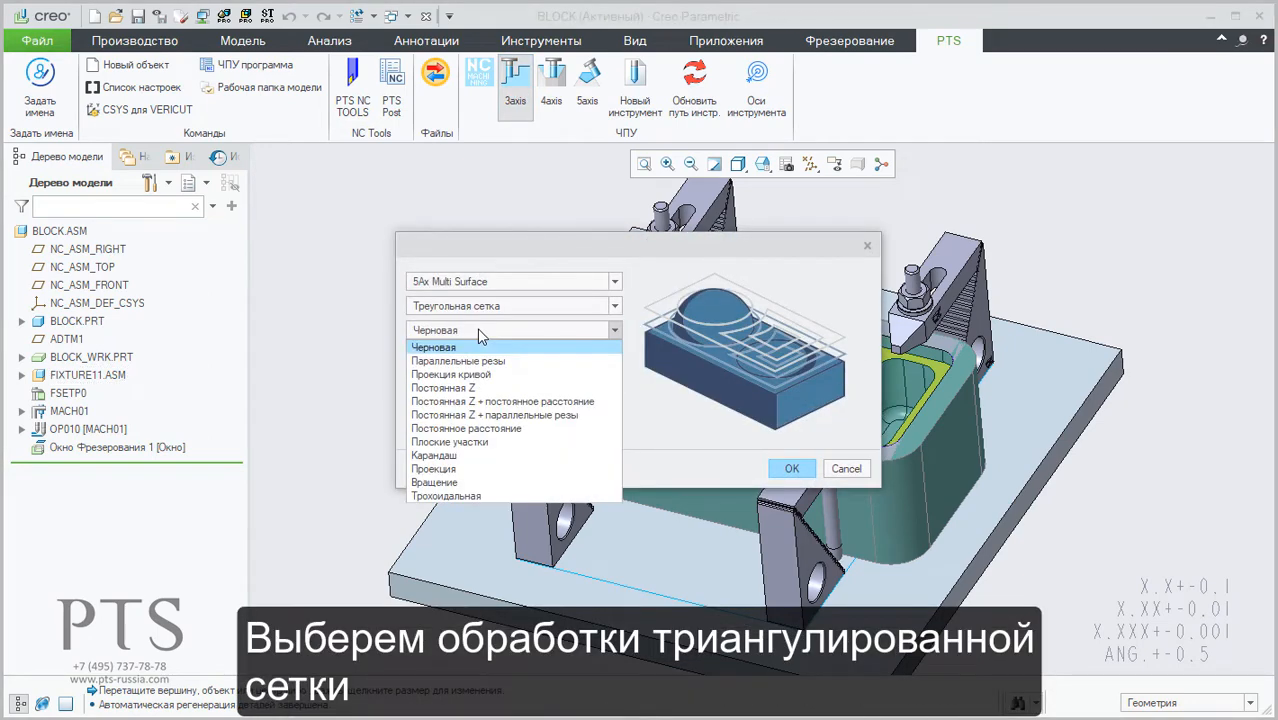
left_click(477, 330)
left_click(792, 469)
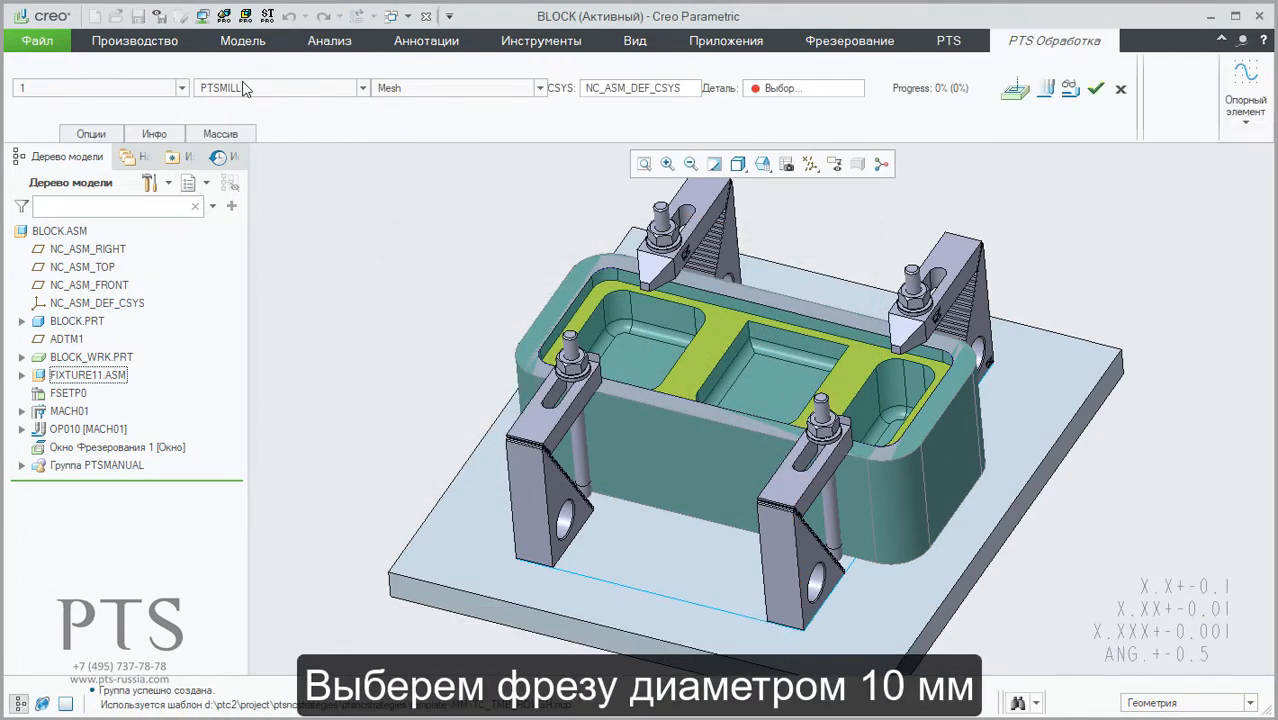
Step: Assign the FREZA1 tool to the roughing step and open its machining parameters
left_click(244, 88)
left_click(245, 139)
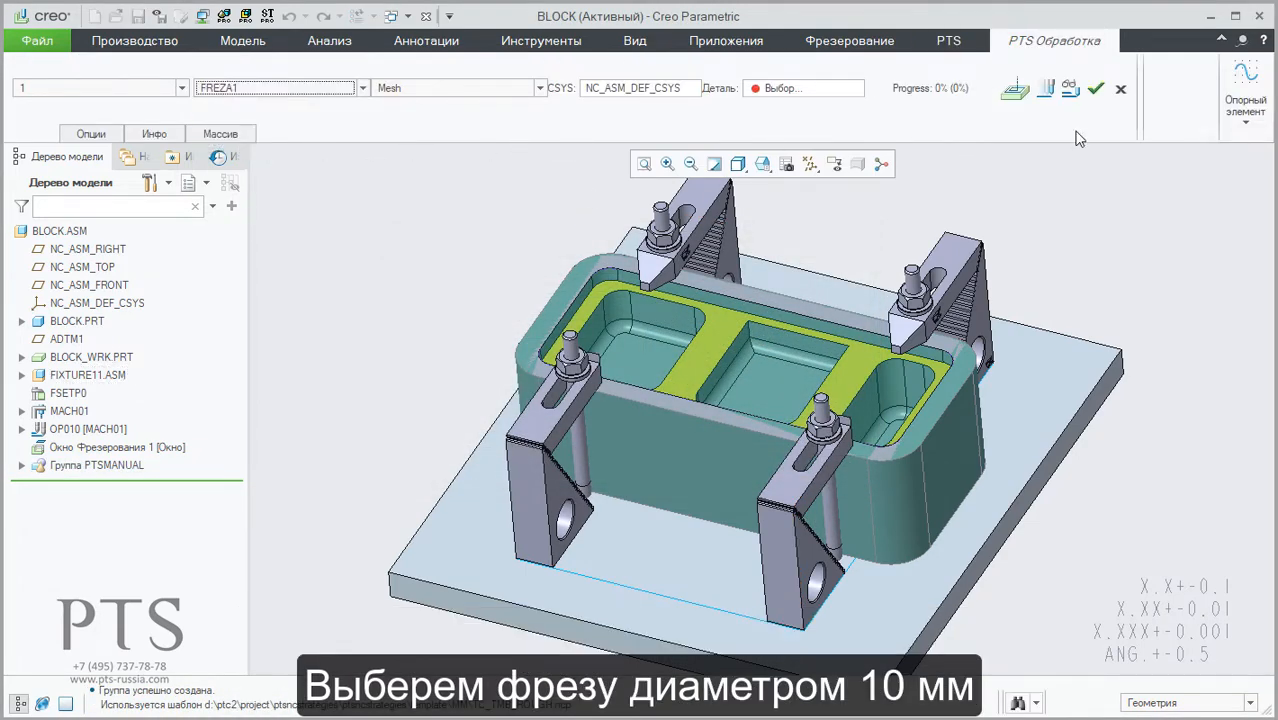
left_click(1015, 90)
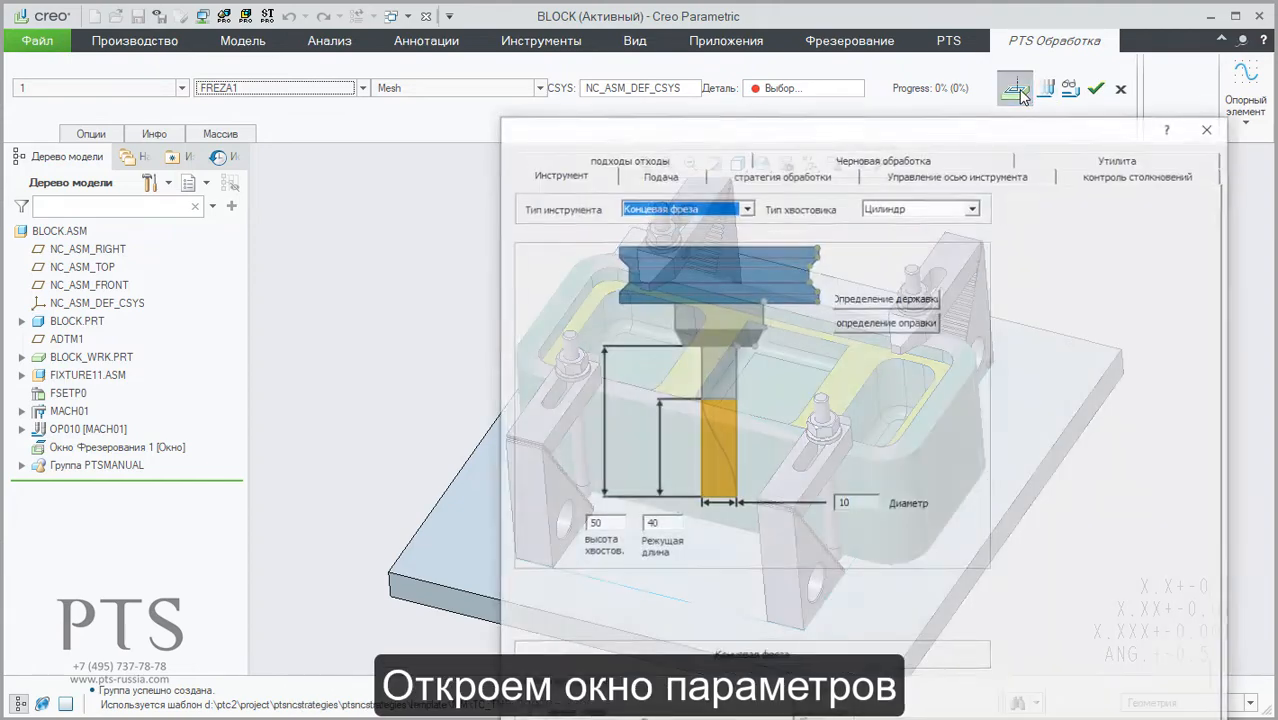
left_click_drag(967, 130, 761, 32)
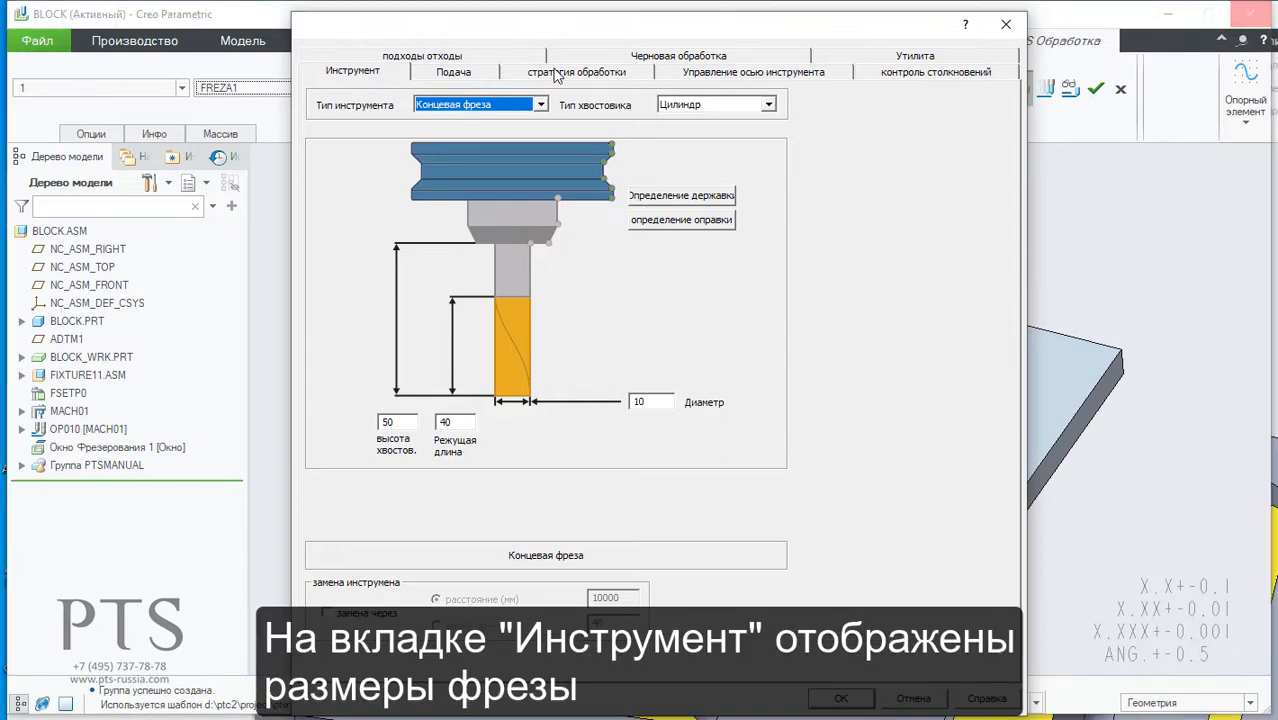
Step: In the machining strategy settings, define the whole BLOCK.PRT part as the machining surface
left_click(557, 76)
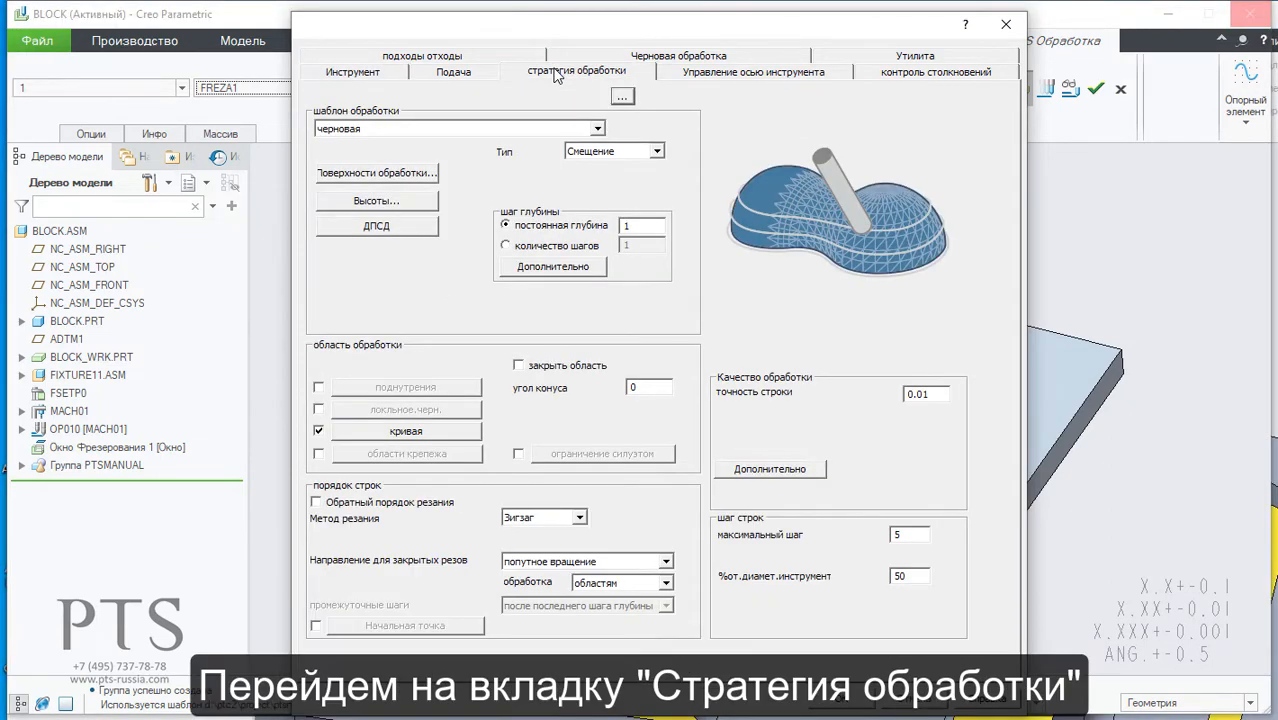
left_click(376, 173)
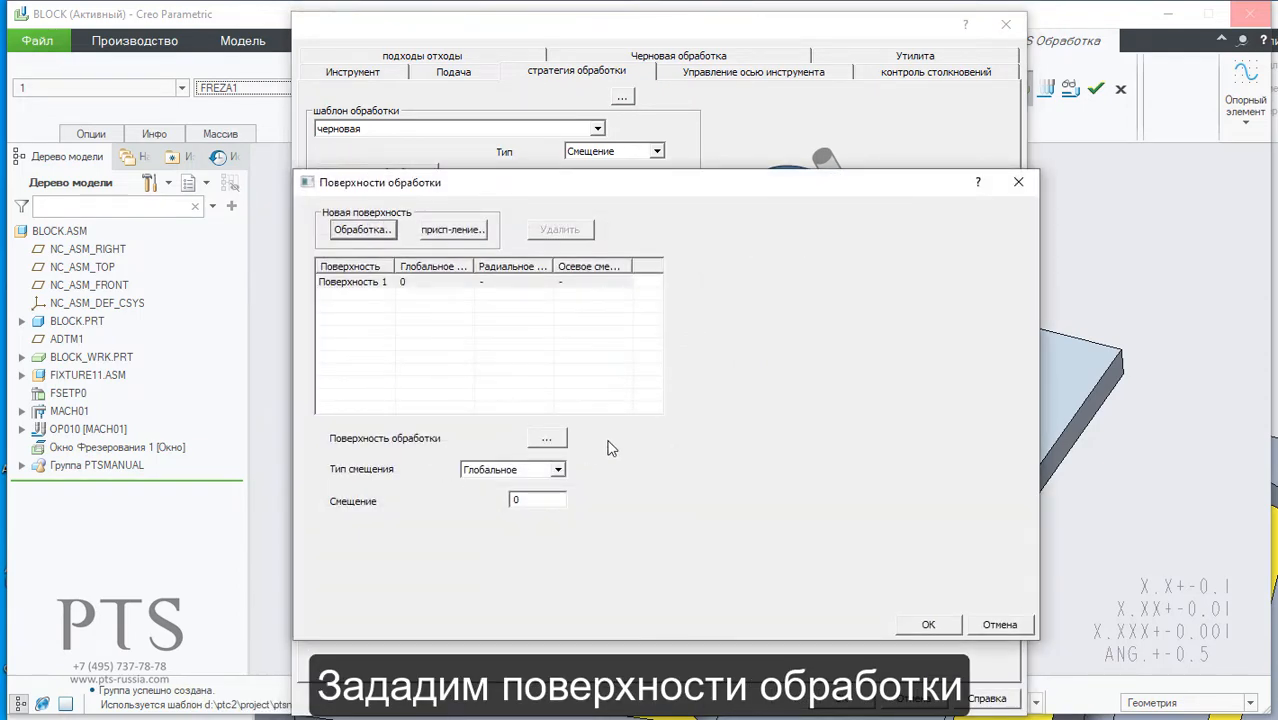
left_click(546, 438)
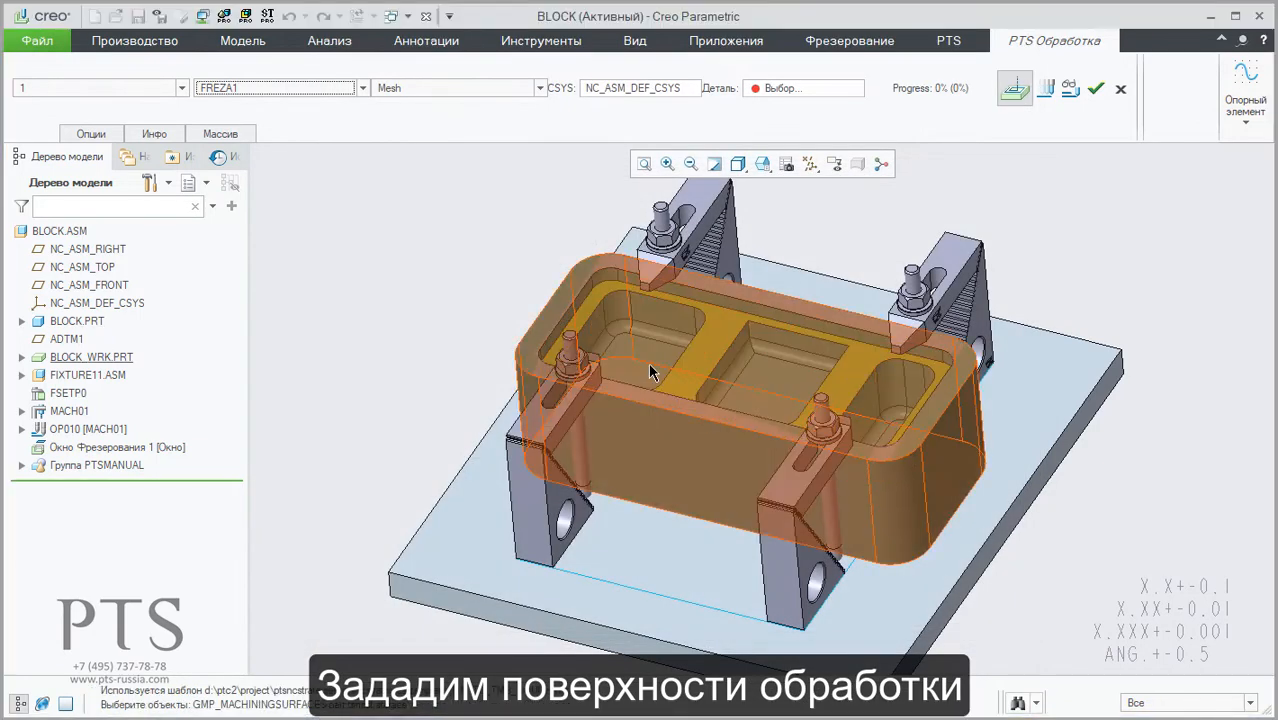
left_click(678, 333)
left_click(678, 333)
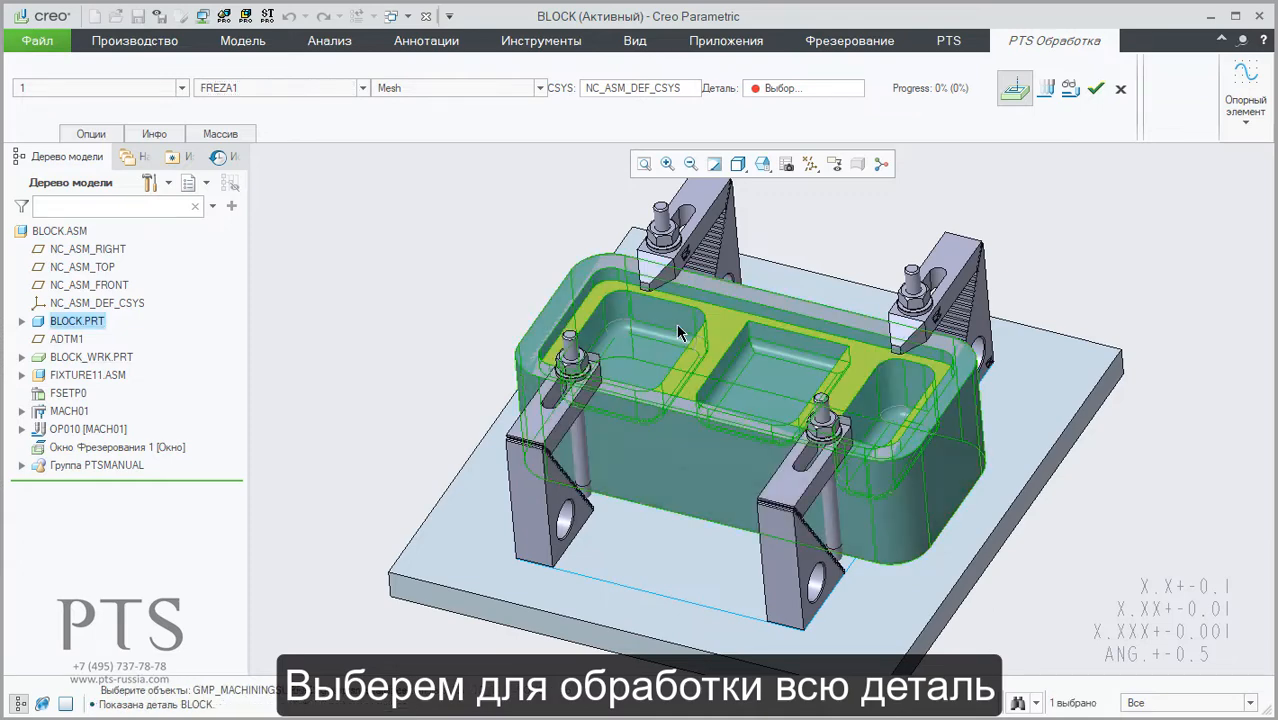
middle_click(419, 317)
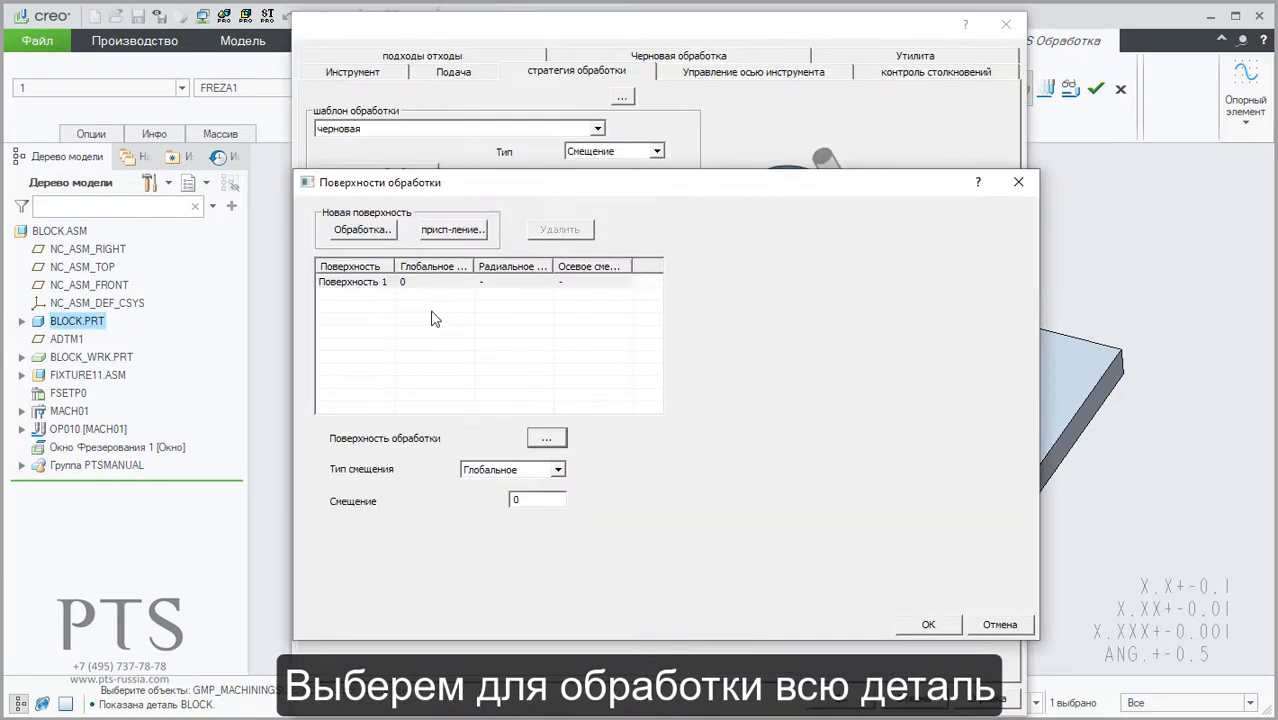
Step: Add two fixture surface groups and assign the two front clamp straps to the first group
left_click(455, 232)
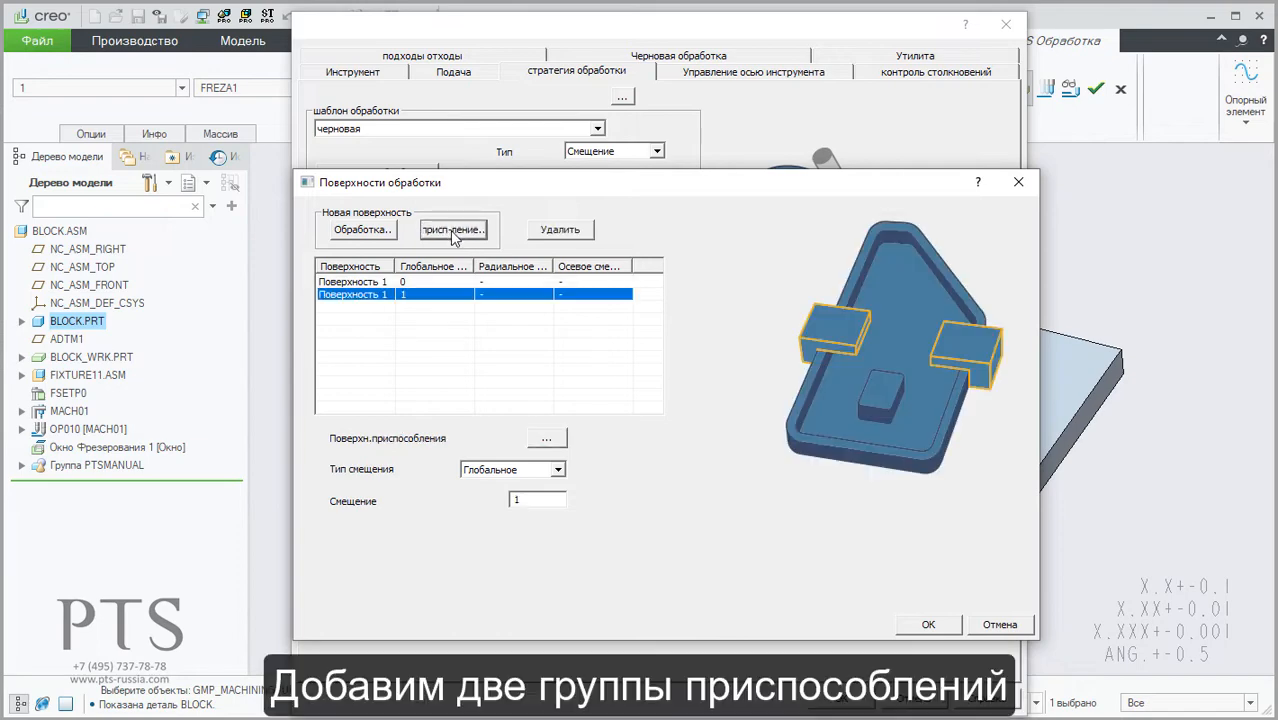
left_click(453, 232)
left_click(383, 296)
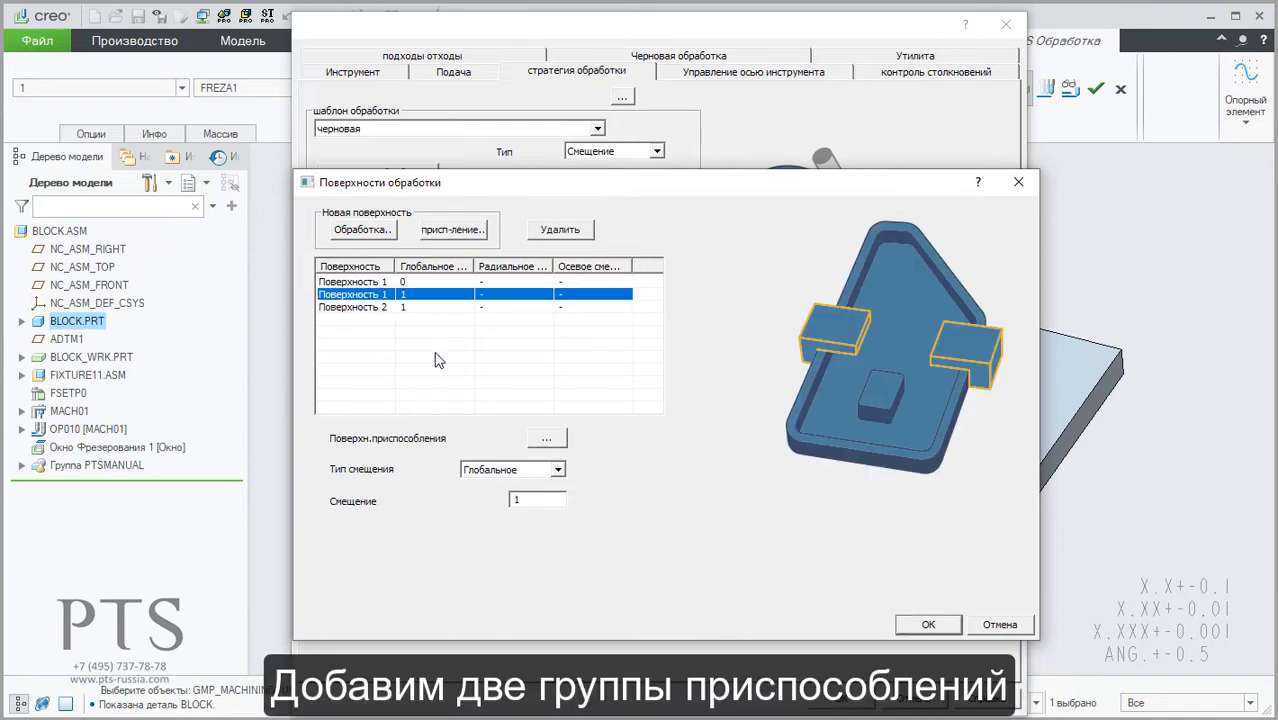
left_click(548, 440)
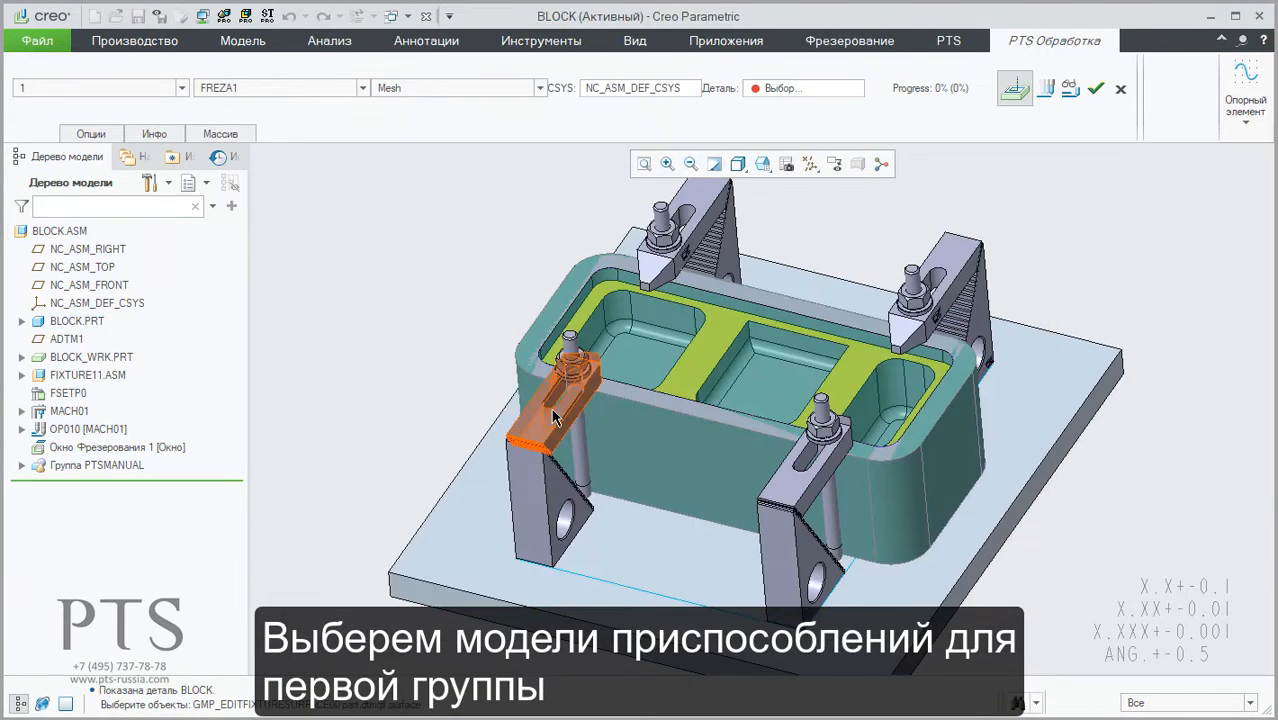
left_click(566, 441)
left_click(808, 488, "ctrl")
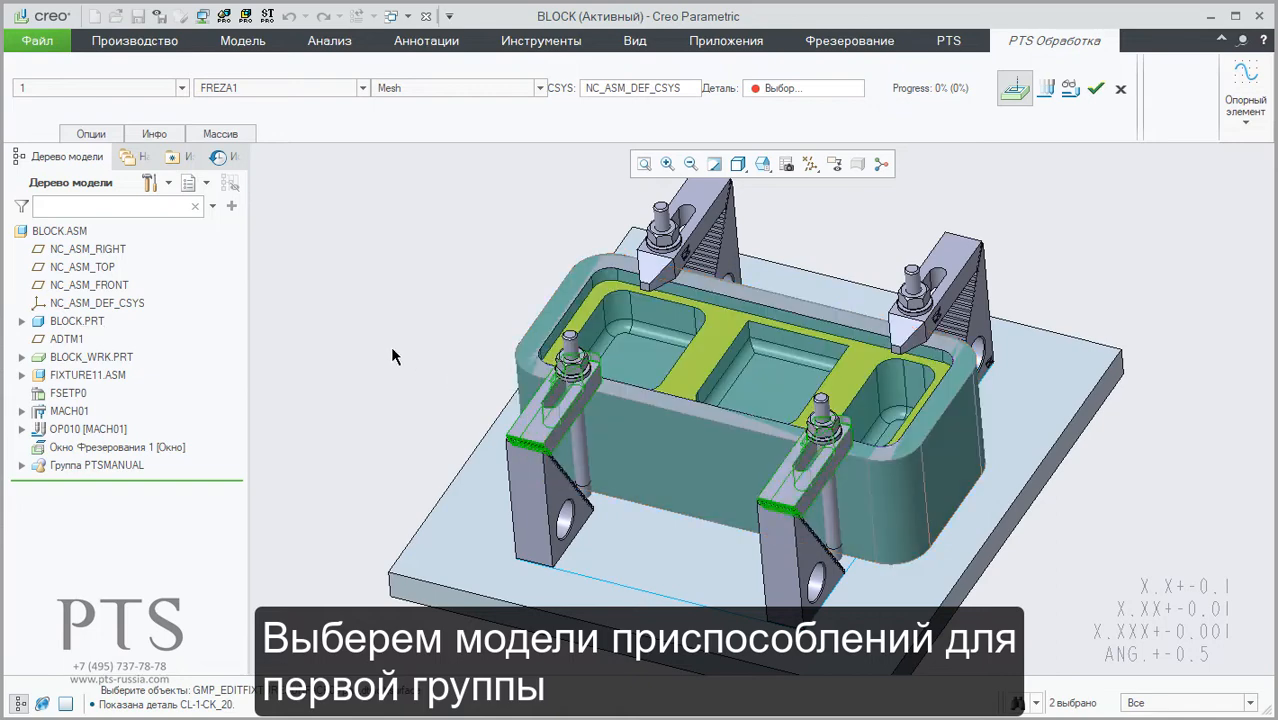
middle_click(365, 345)
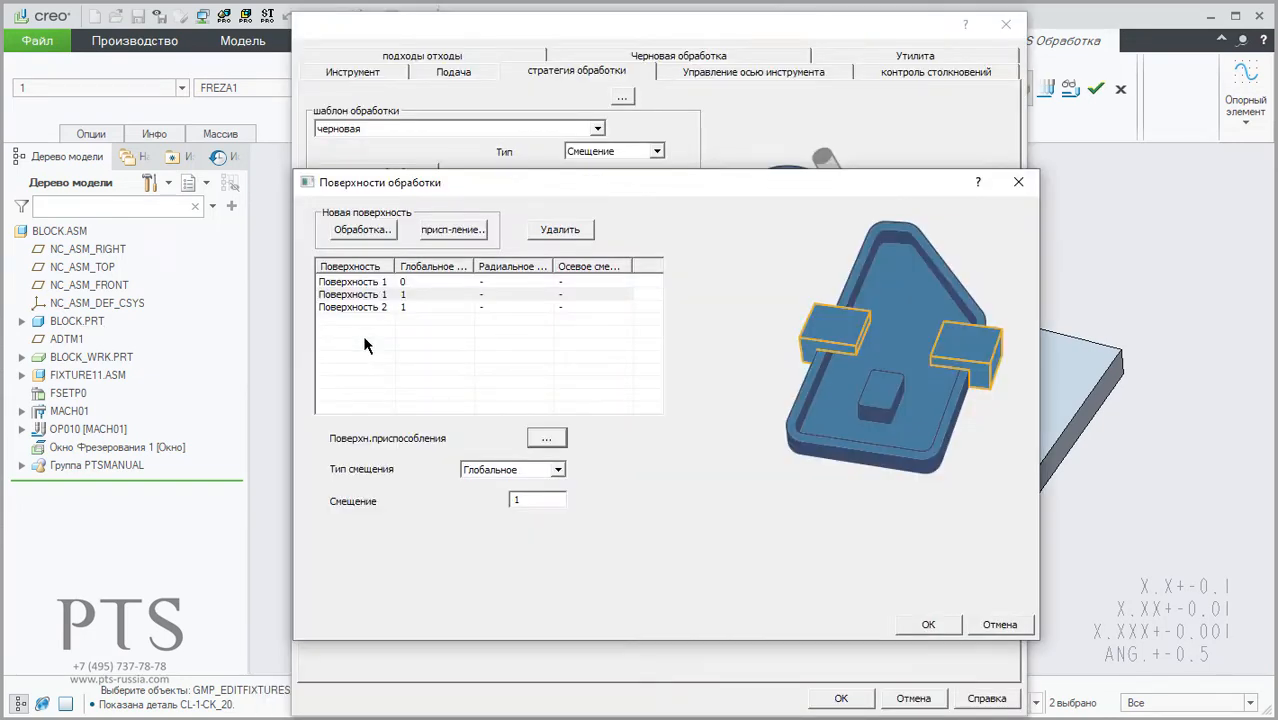
Step: Assign the two rear clamp straps to the second fixture surface group
left_click(363, 308)
left_click(546, 440)
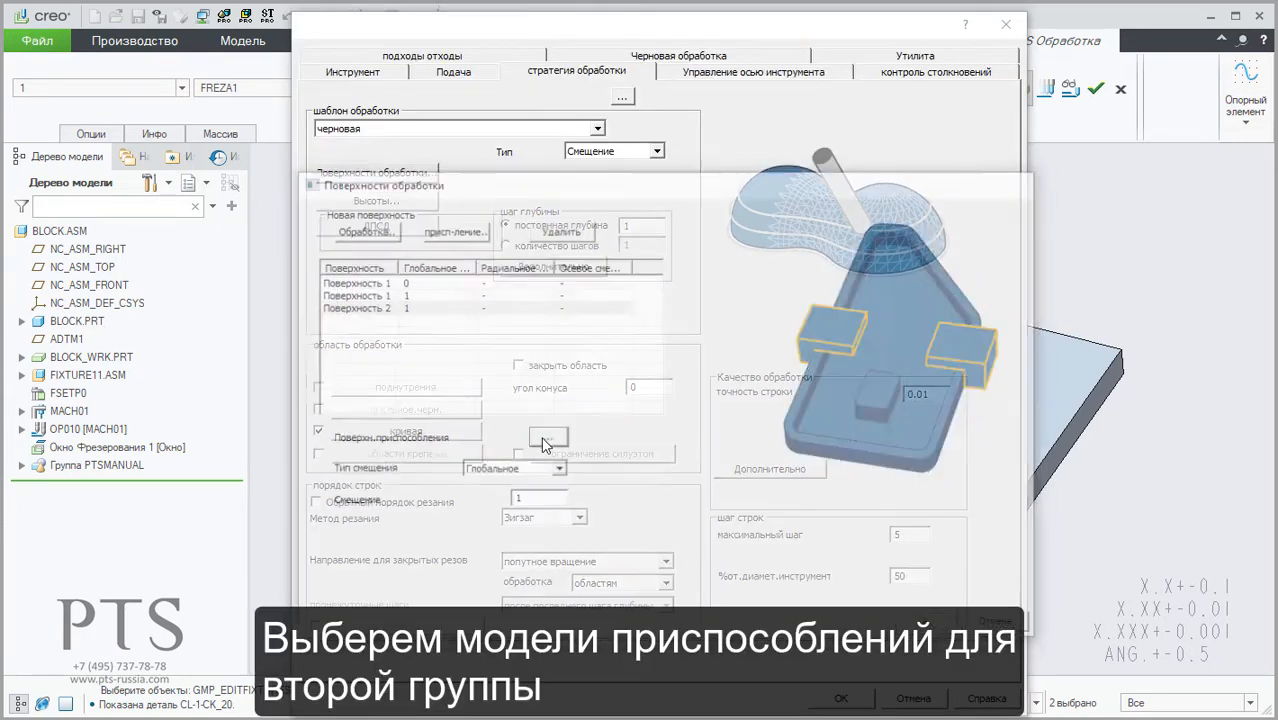
left_click(690, 250)
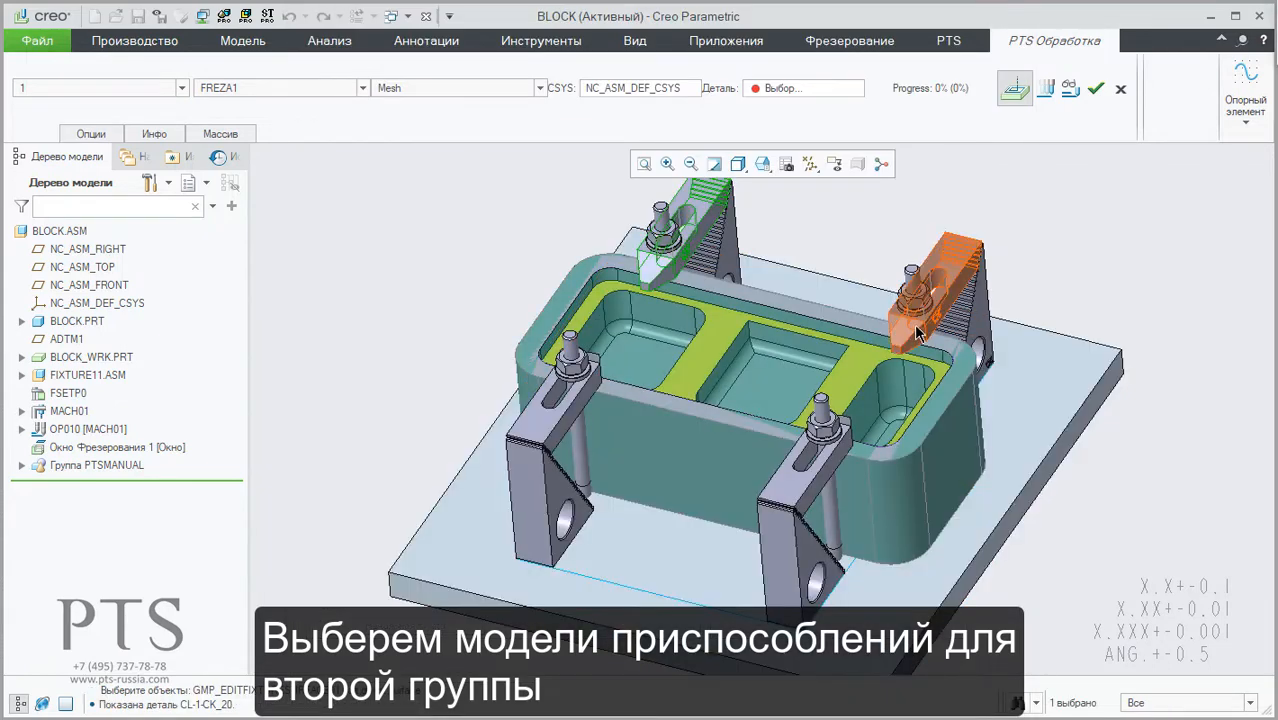
left_click(918, 335)
middle_click(378, 290)
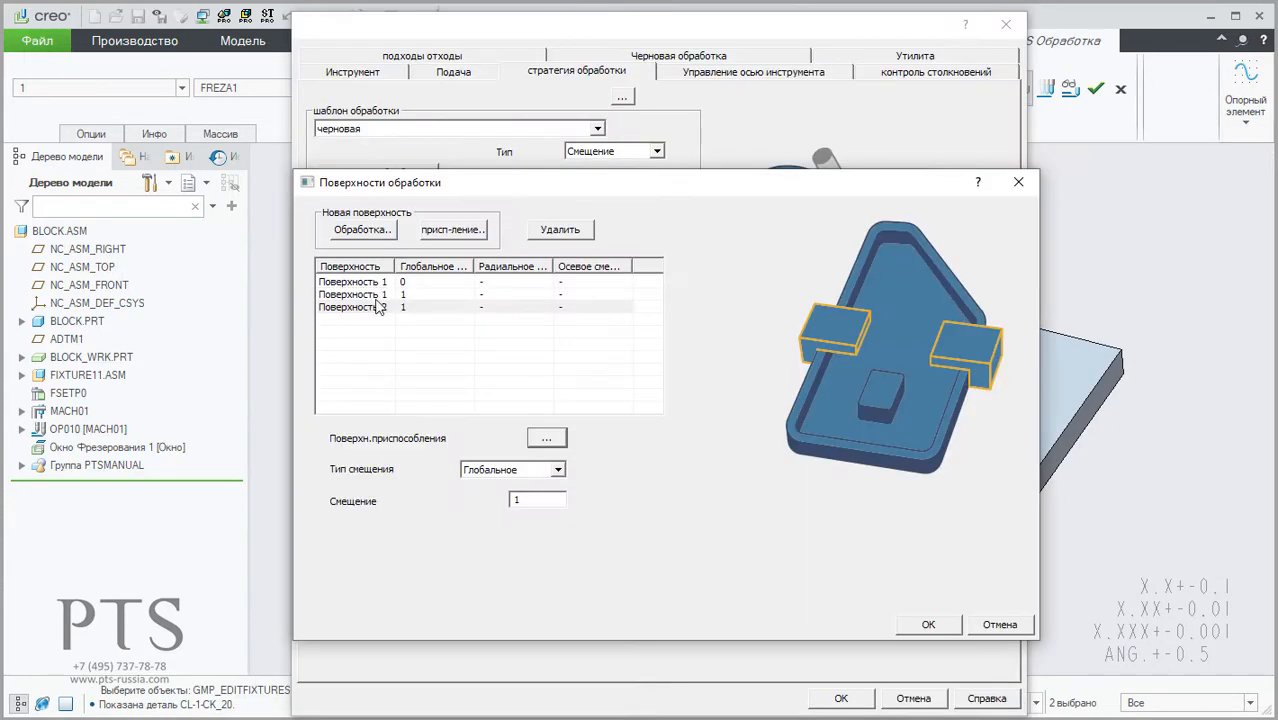
Step: Set the second fixture group's global offset to 3 mm and accept the machining surfaces
left_click(378, 307)
left_click(538, 500)
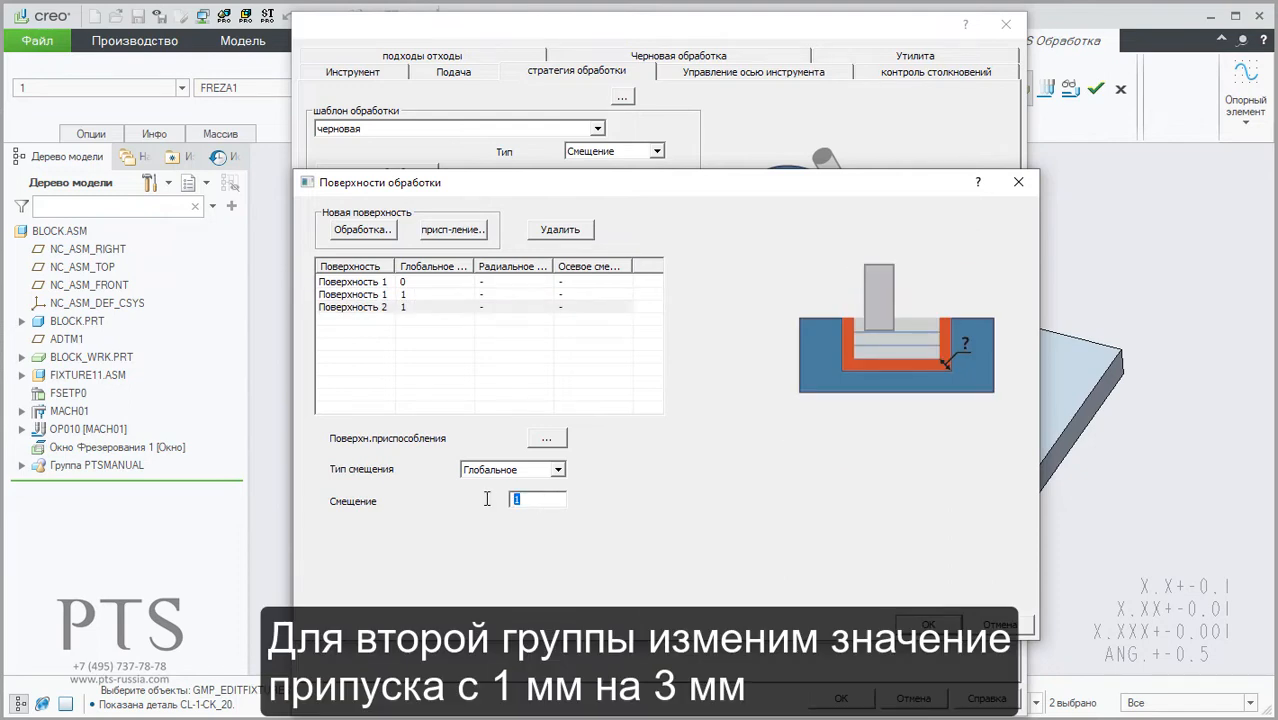
type("3")
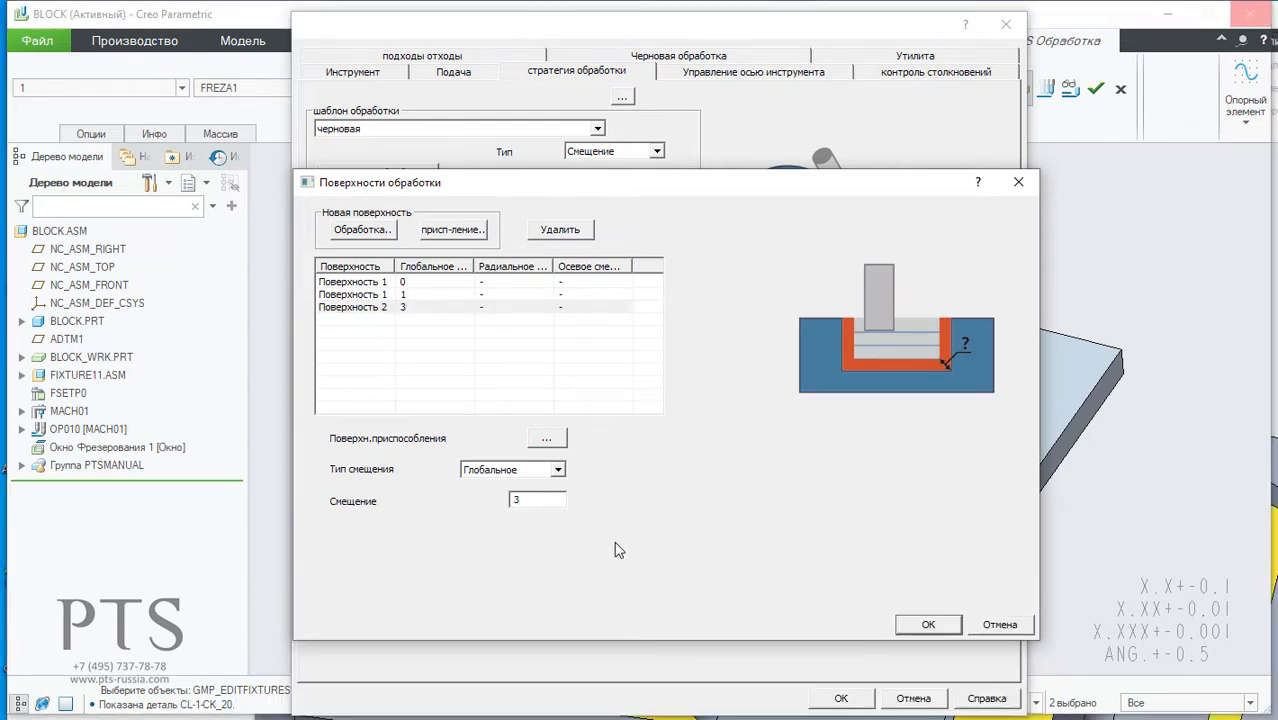
left_click(945, 631)
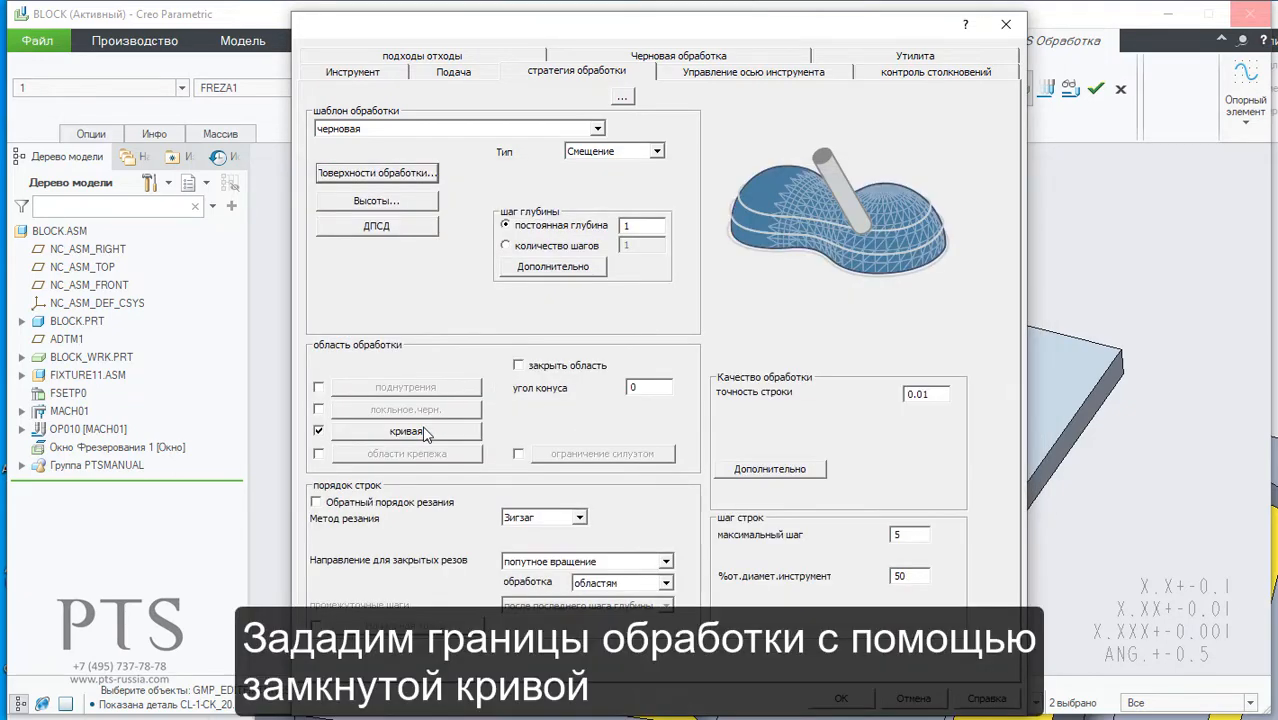
Step: Limit the toolpath with the closed milling window curve around the block's recess and set the constant depth step to 5
left_click(425, 431)
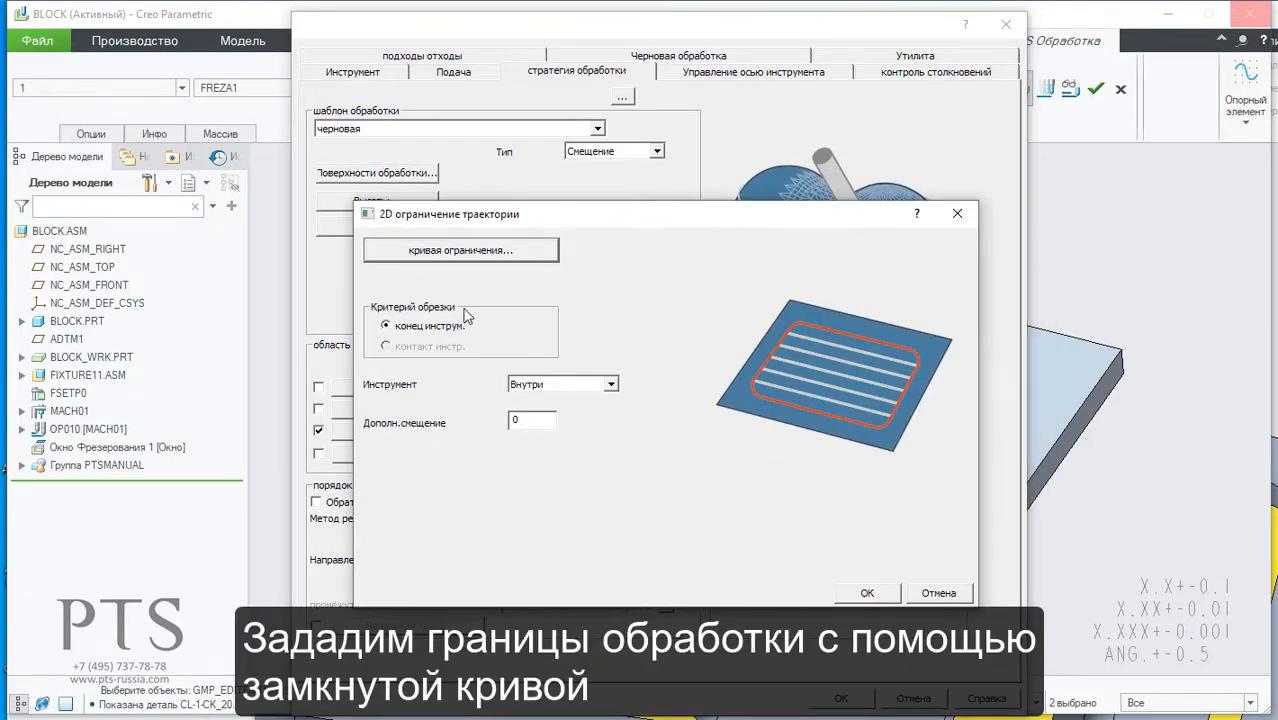
left_click(480, 259)
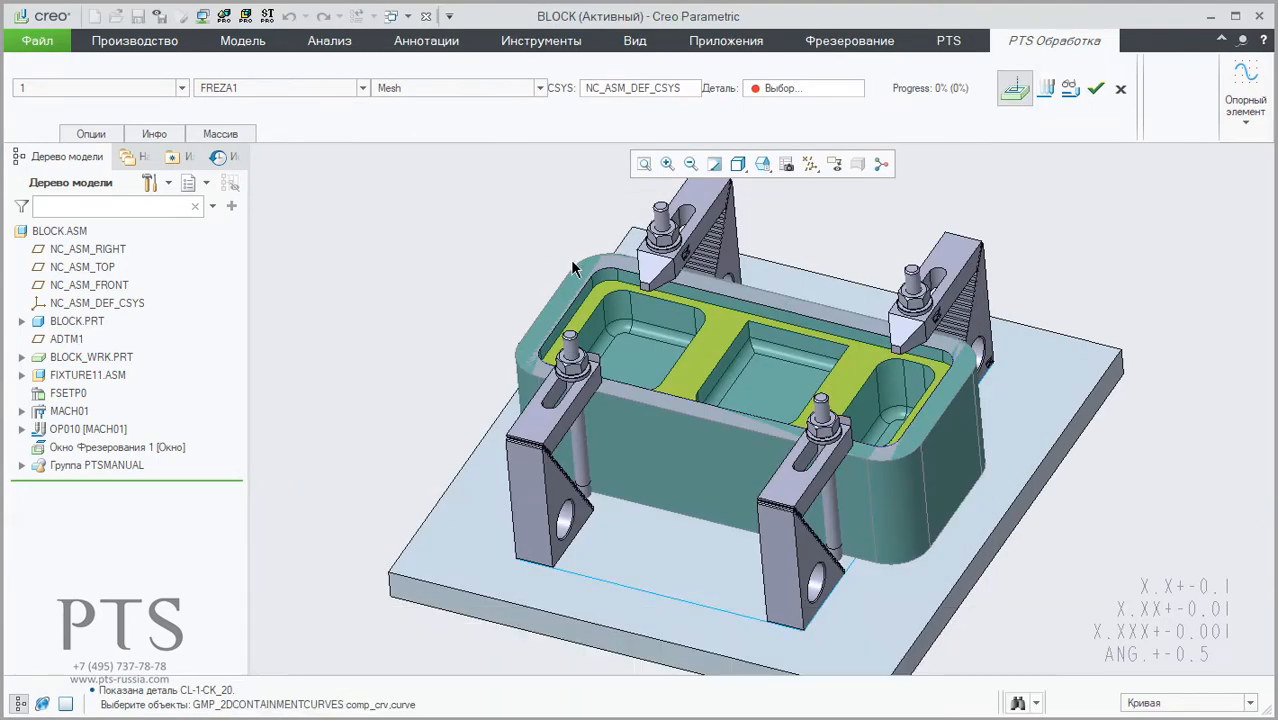
left_click(583, 296)
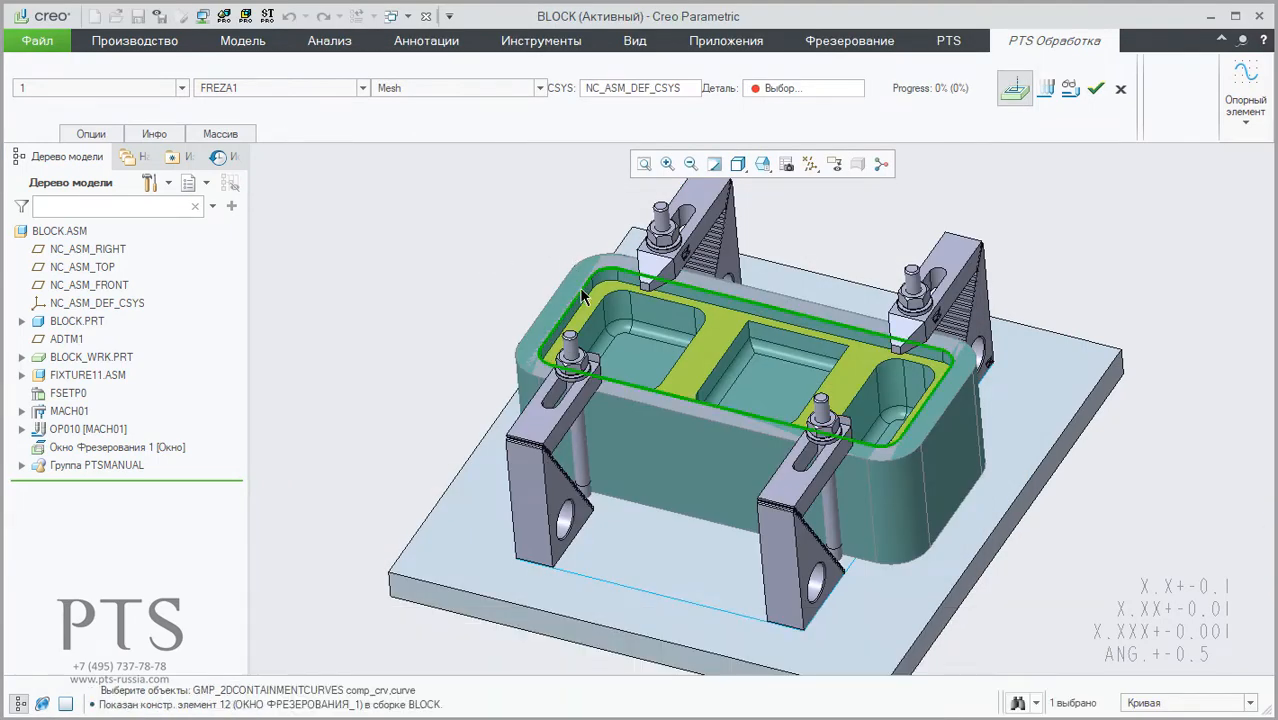
middle_click(341, 303)
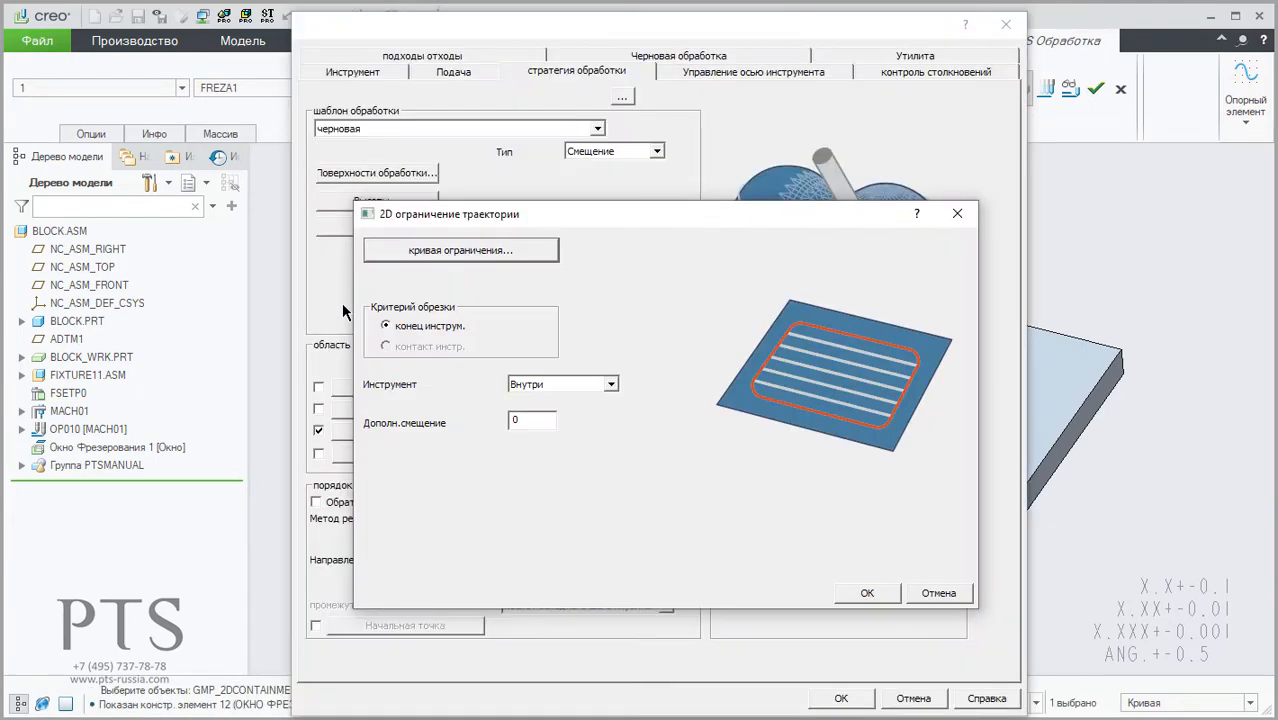
left_click(848, 595)
double_click(643, 224)
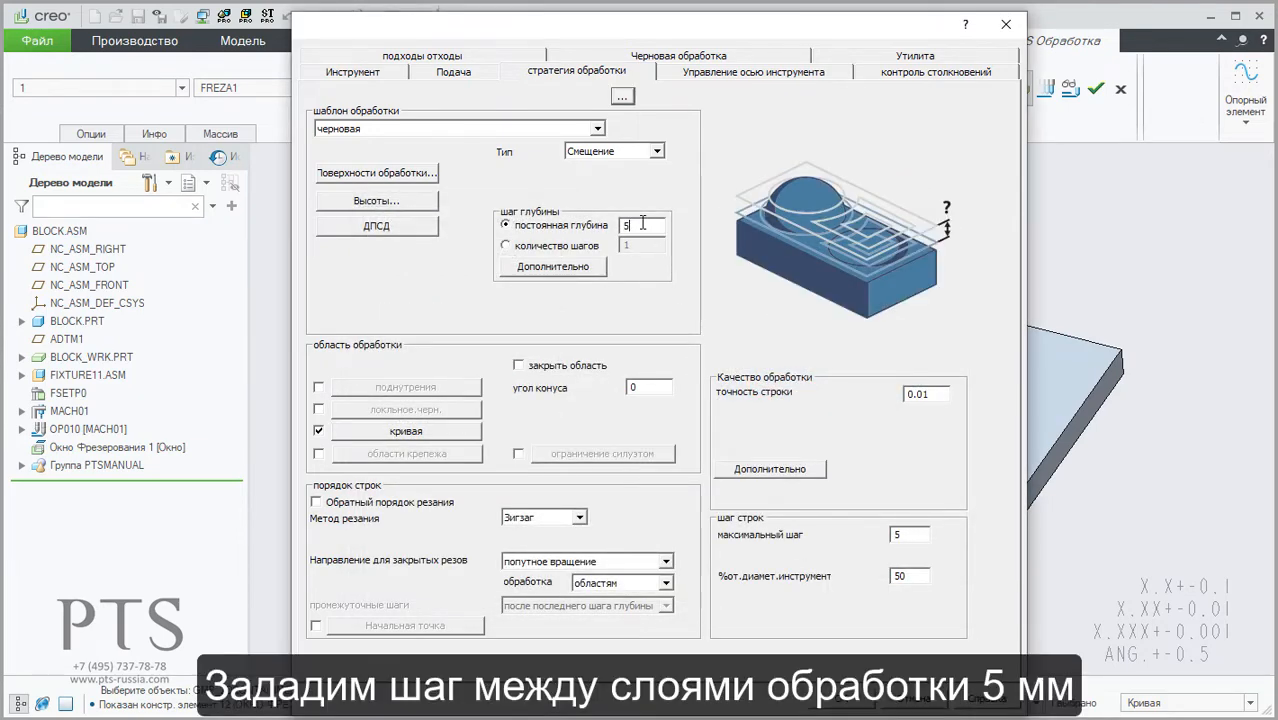
Step: Set the roughing stock definition type to Поверхности and assign the workpiece BLOCK_WRK.PRT as the stock
left_click(687, 57)
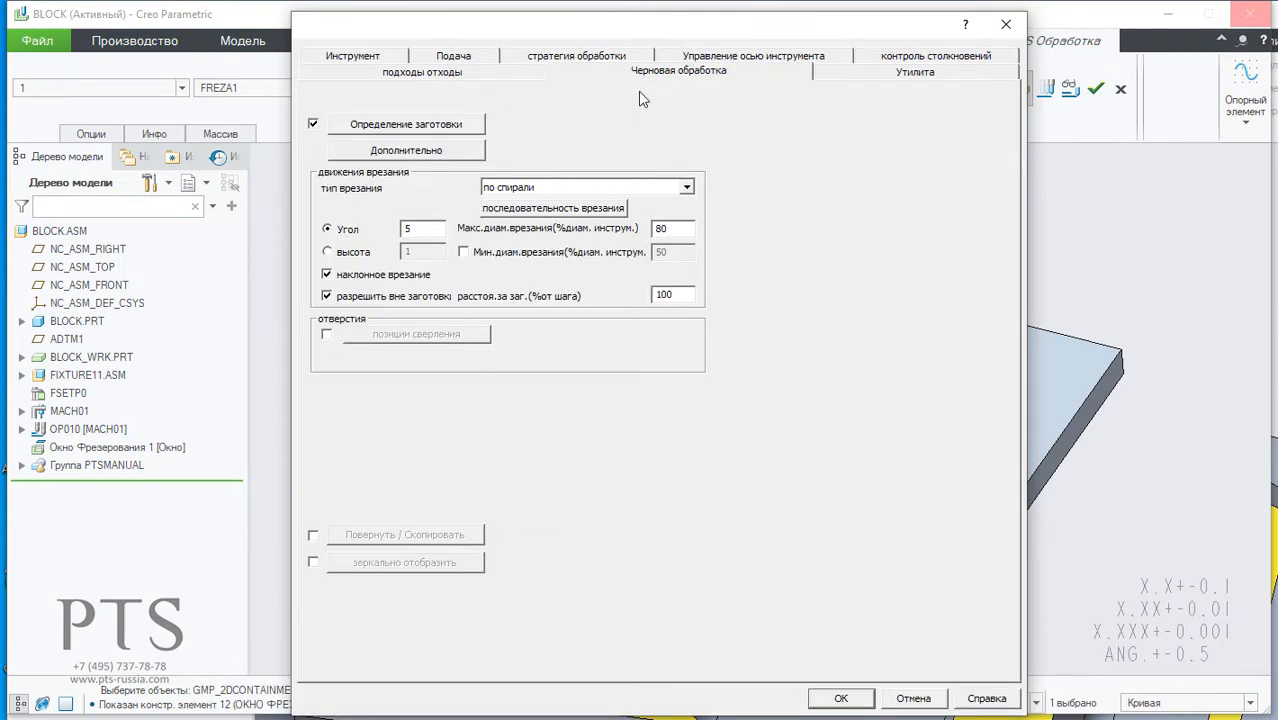
left_click(440, 131)
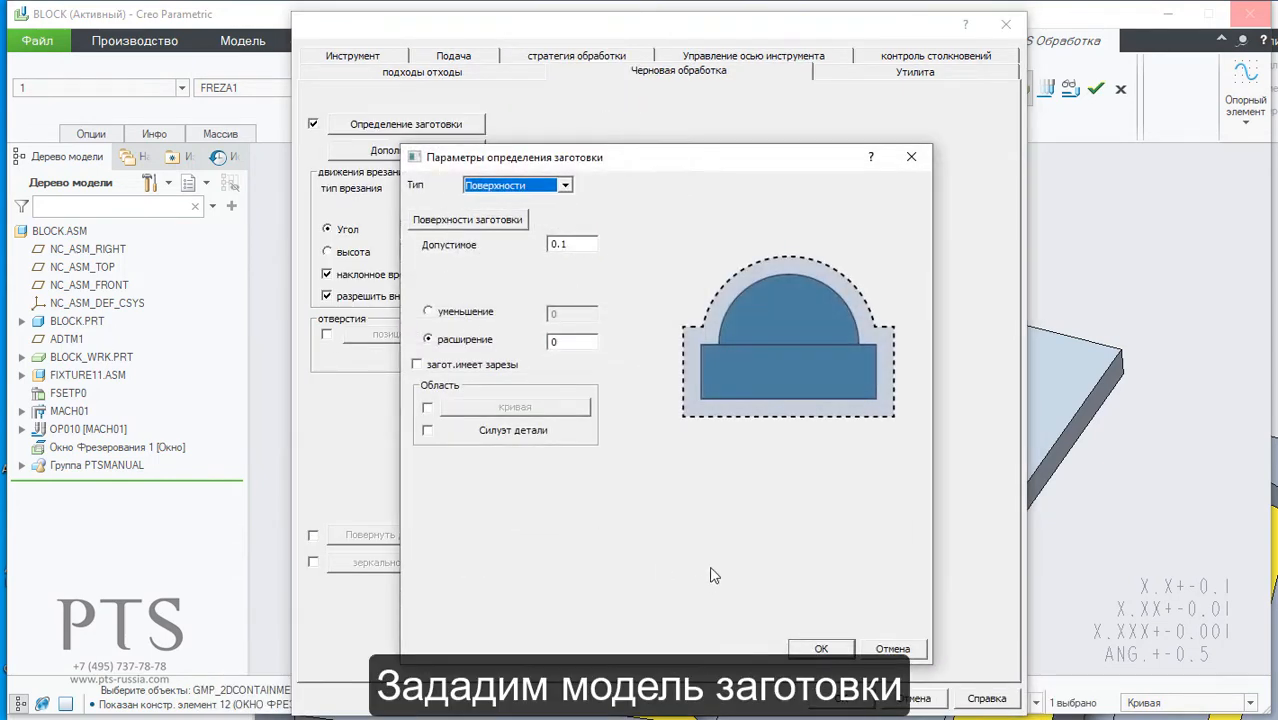
left_click(489, 190)
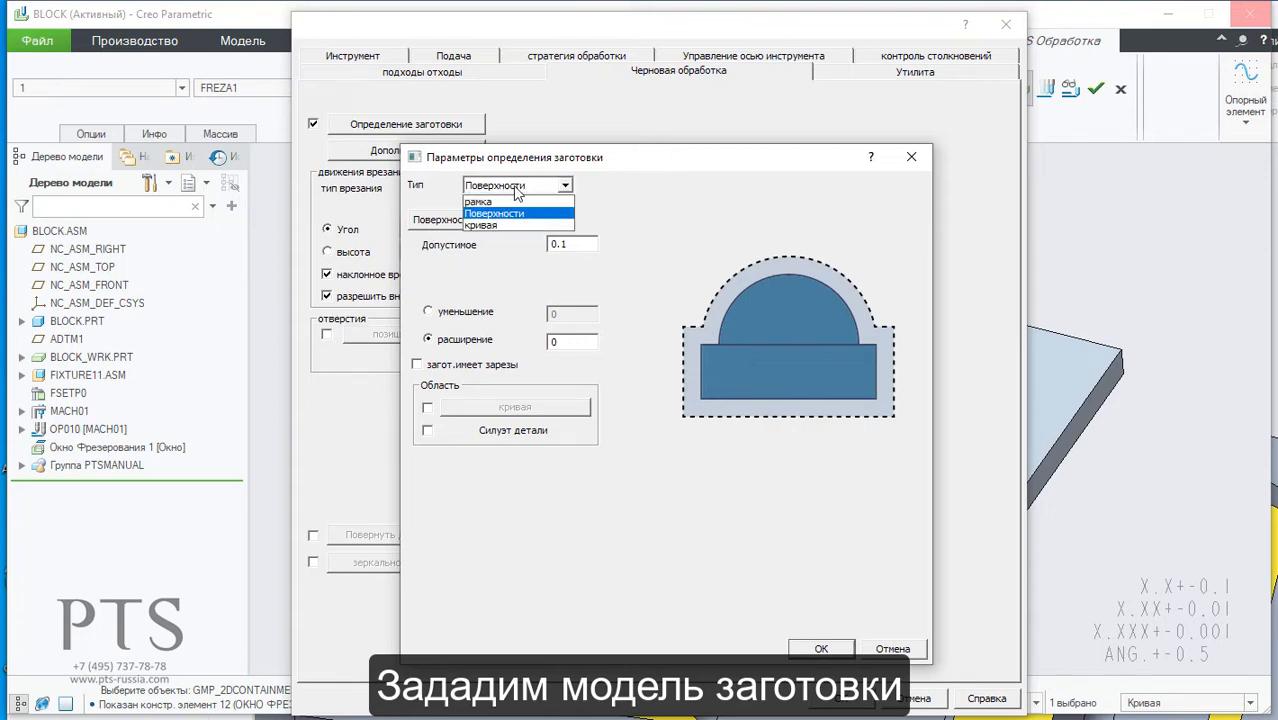
left_click(516, 210)
left_click(478, 222)
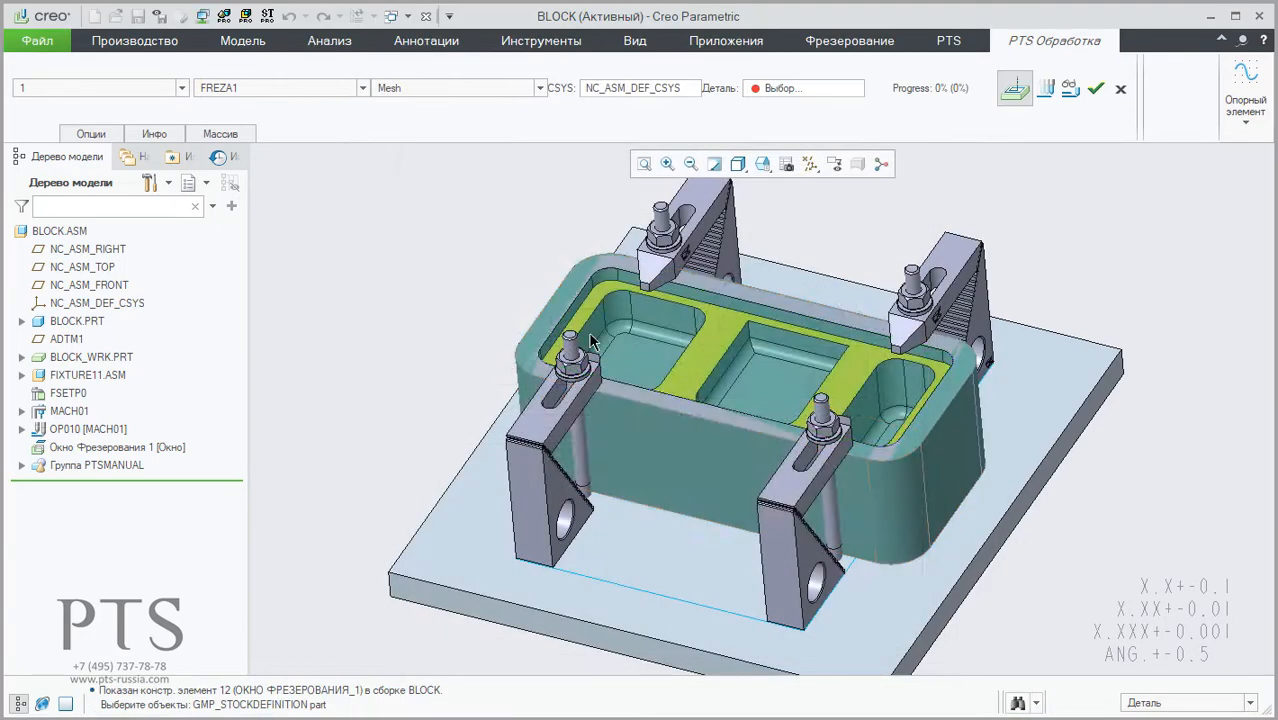
left_click(663, 365)
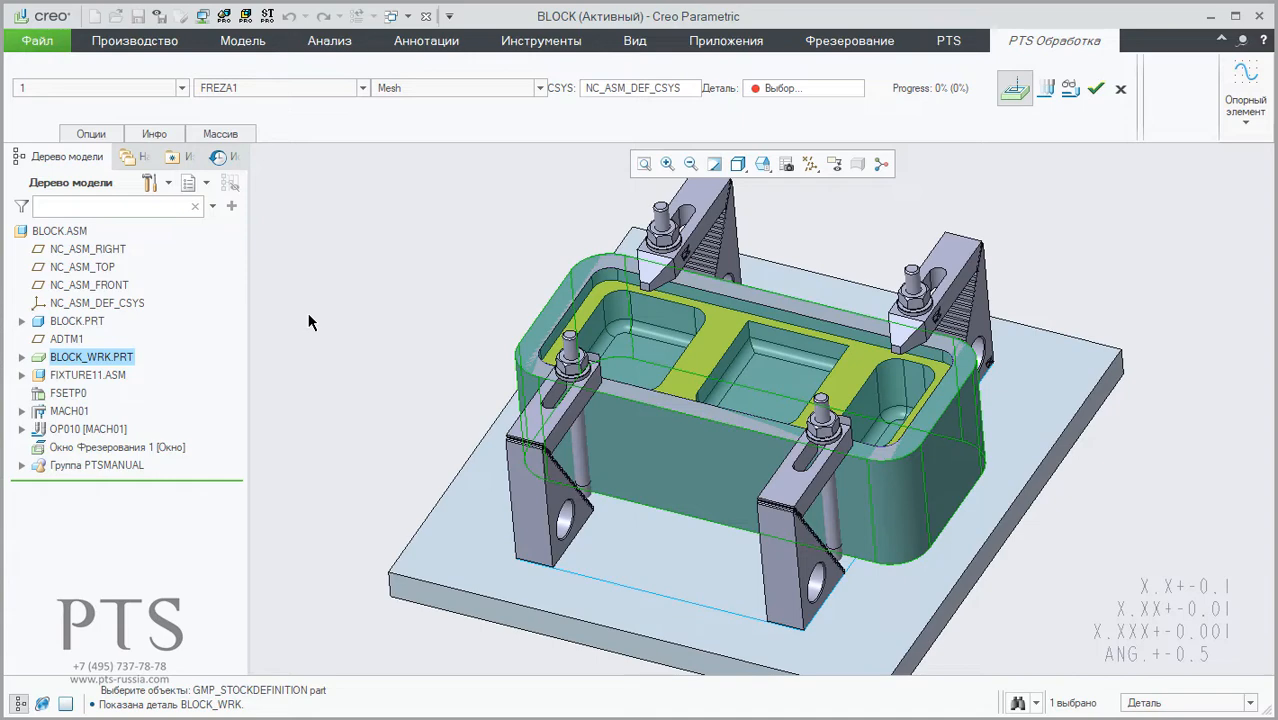
middle_click(308, 321)
left_click(815, 648)
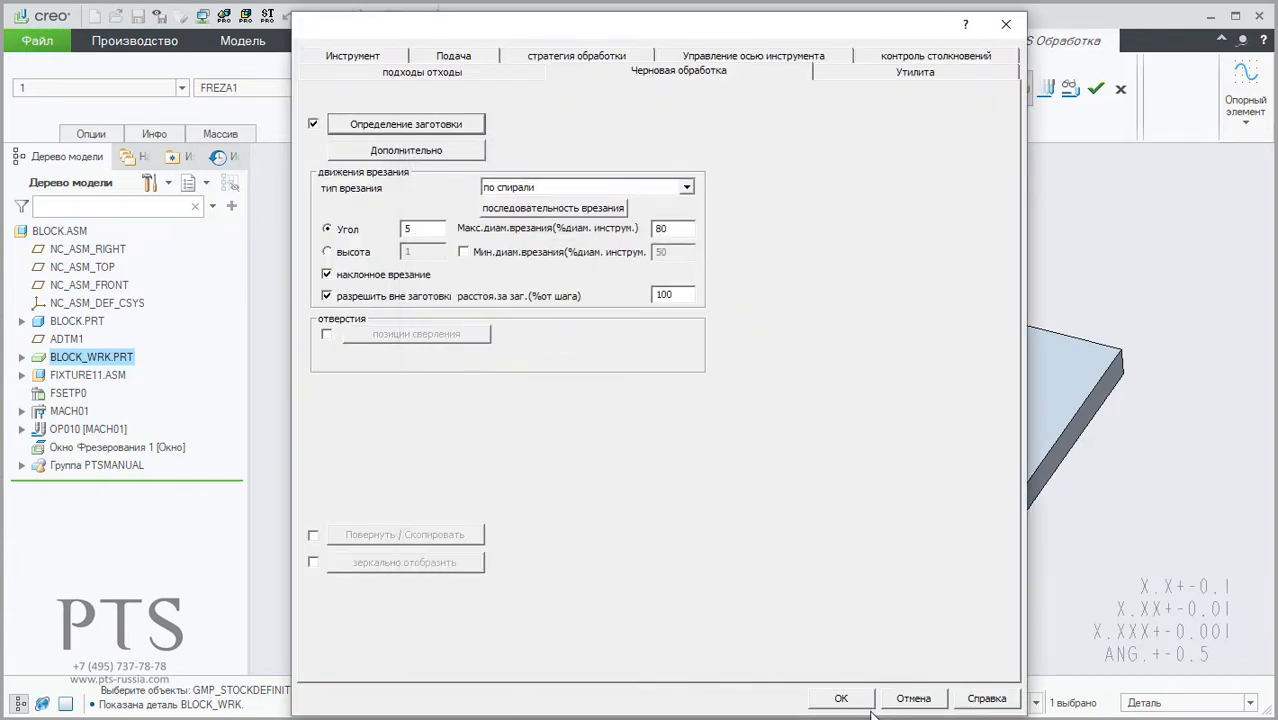
Step: Accept the roughing operation's parameters and calculate its toolpath
left_click(846, 699)
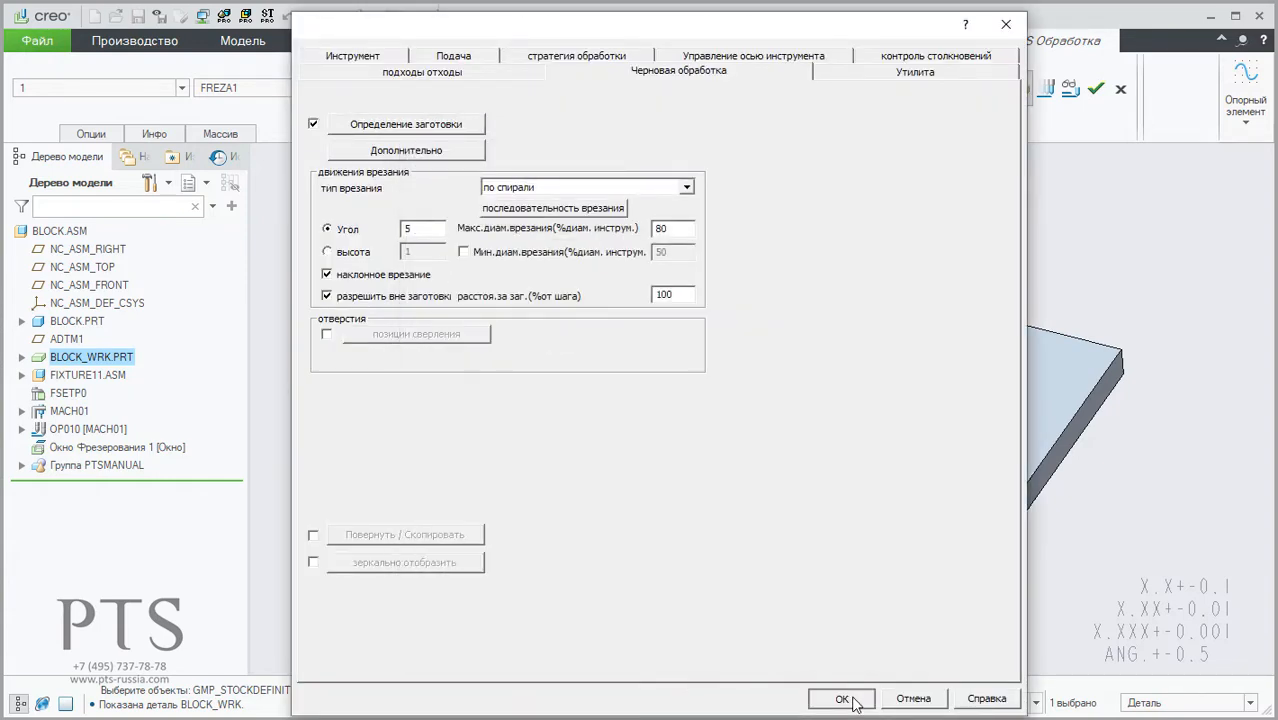
left_click(853, 700)
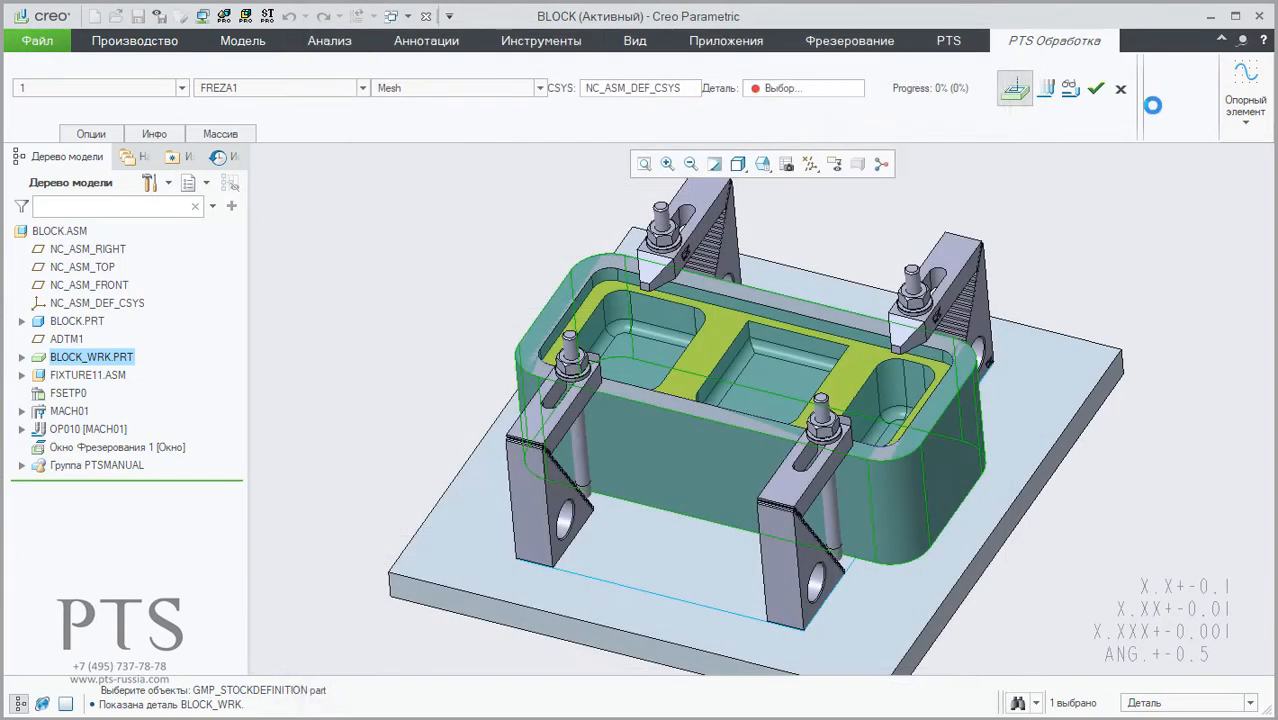
left_click(1048, 88)
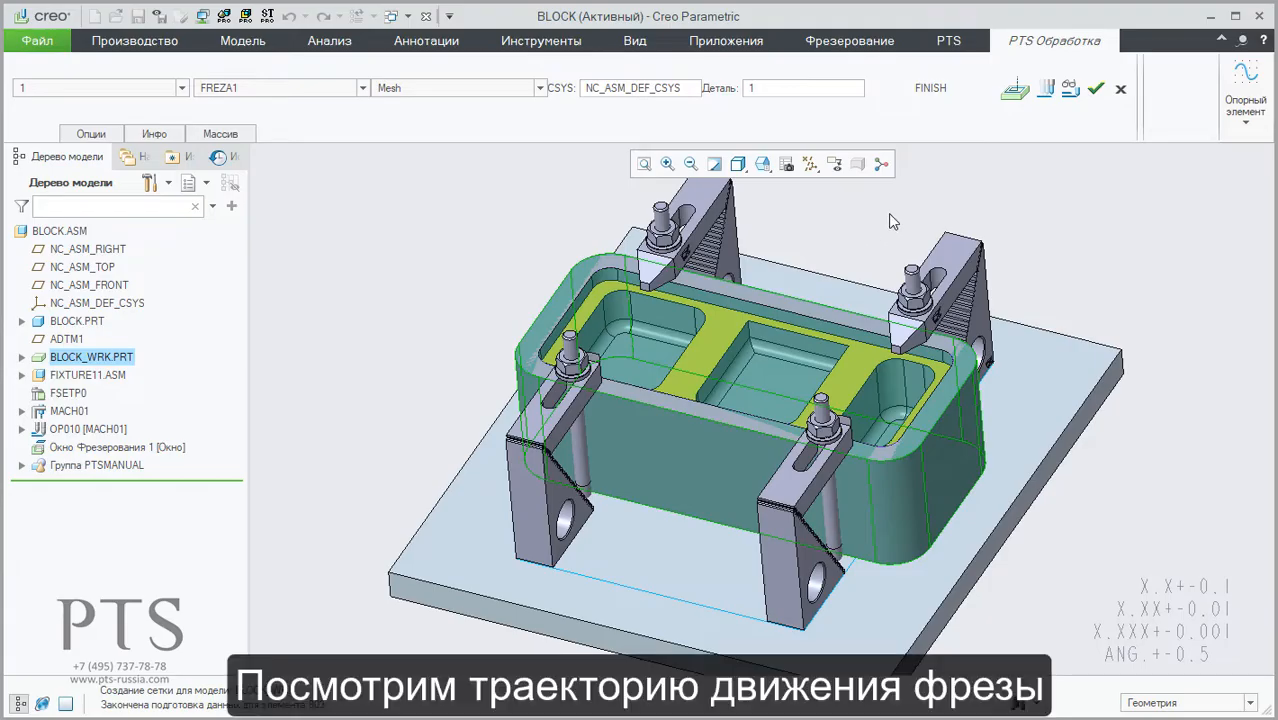
Step: Display the calculated cutter path over the block, inspect it around the clamps, and close the toolpath display
left_click(1068, 90)
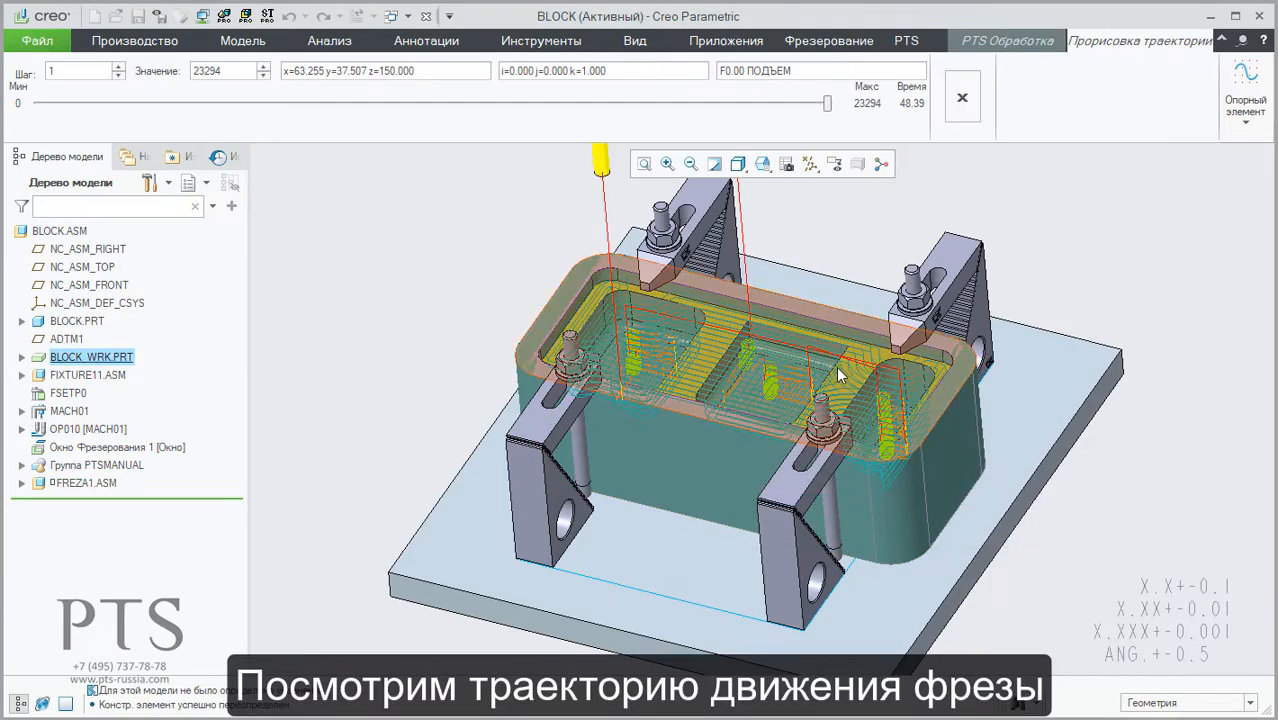
scroll(765, 346, "down", 5)
mouse_move(746, 356)
middle_mouse_down()
mouse_move(764, 324)
mouse_move(726, 438)
middle_mouse_up()
key("ctrl+d")
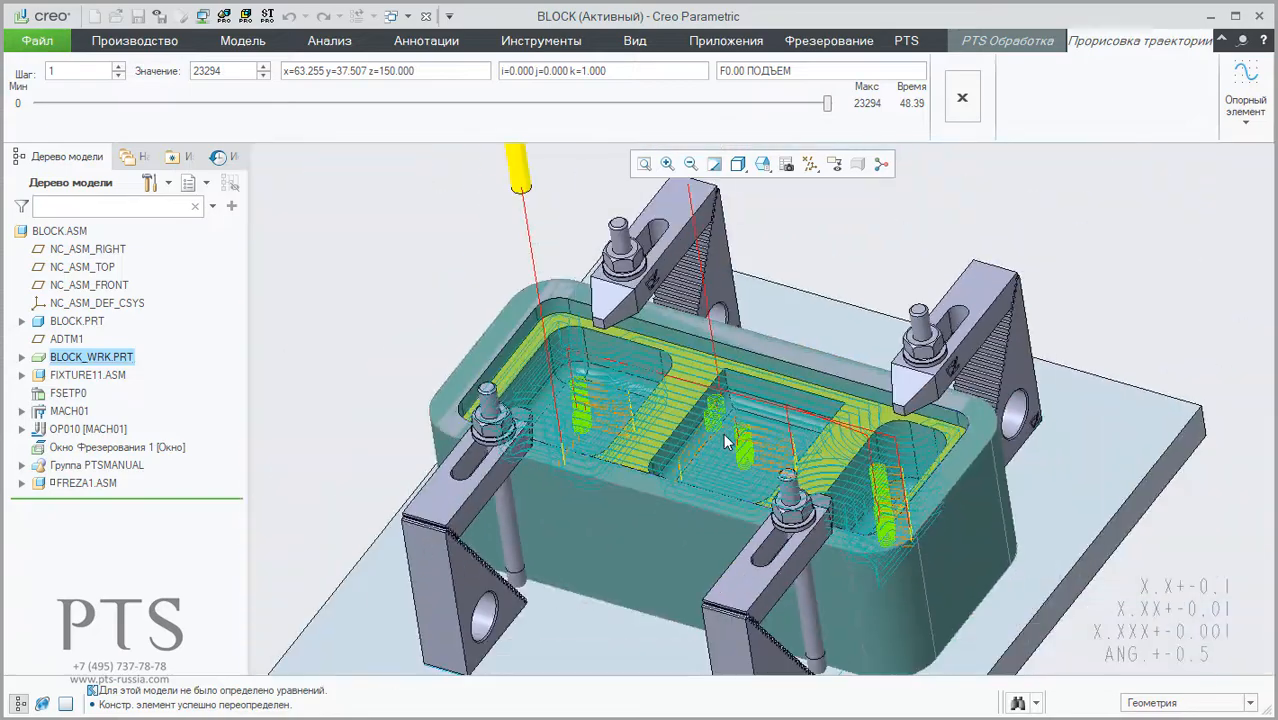
left_click_drag(827, 103, 474, 138)
left_click(961, 98)
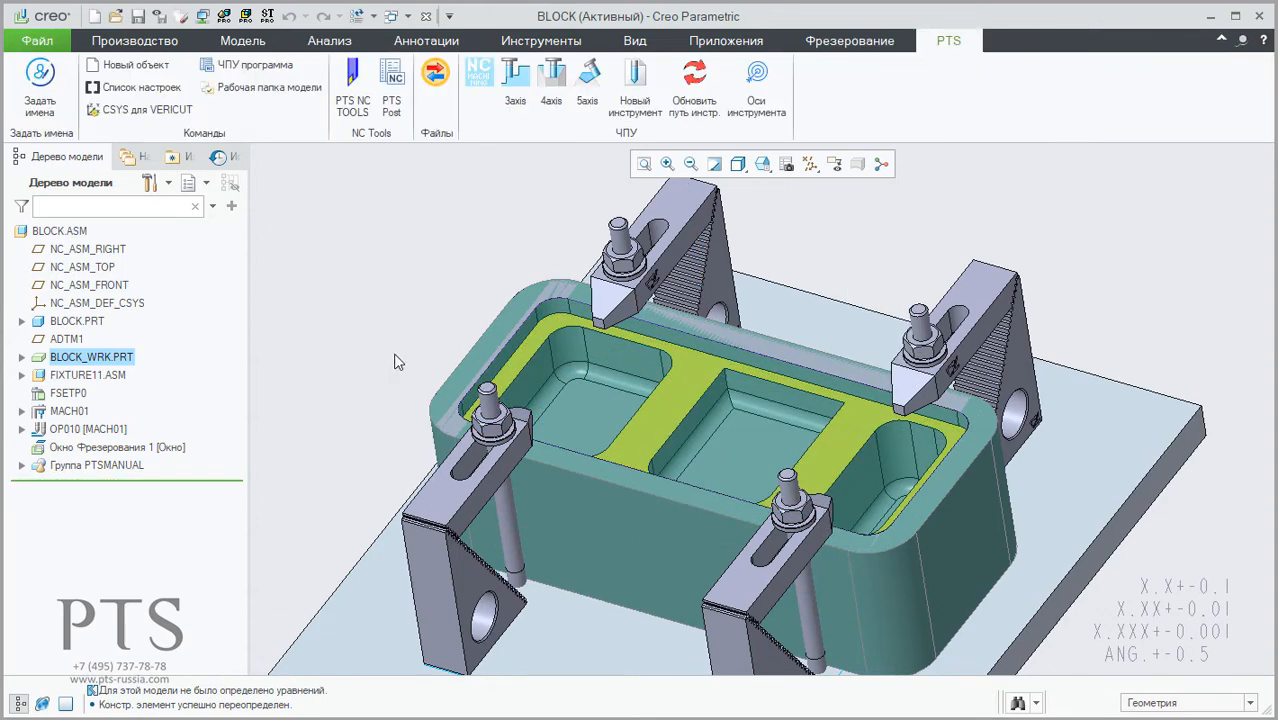
Step: Ungroup the PTSMANUAL group and start the material removal simulation for the 1. MANUAL step
left_click(35, 466)
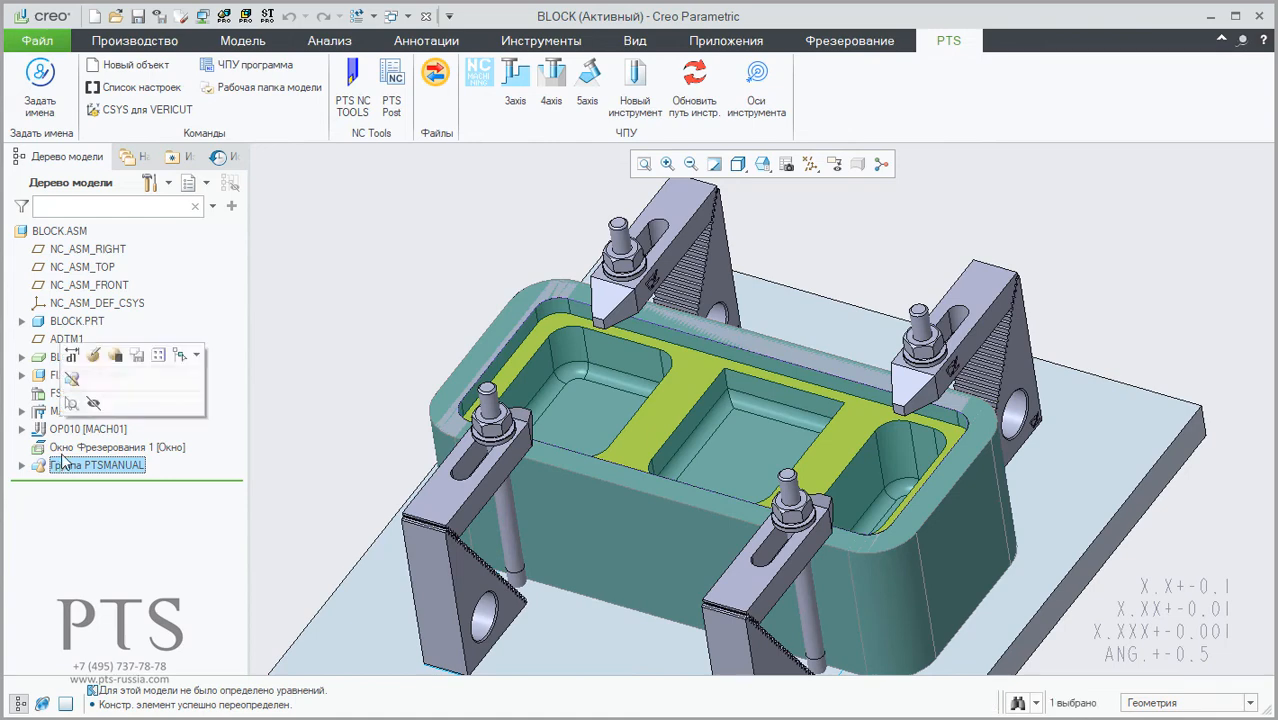
left_click(76, 390)
left_click(80, 483)
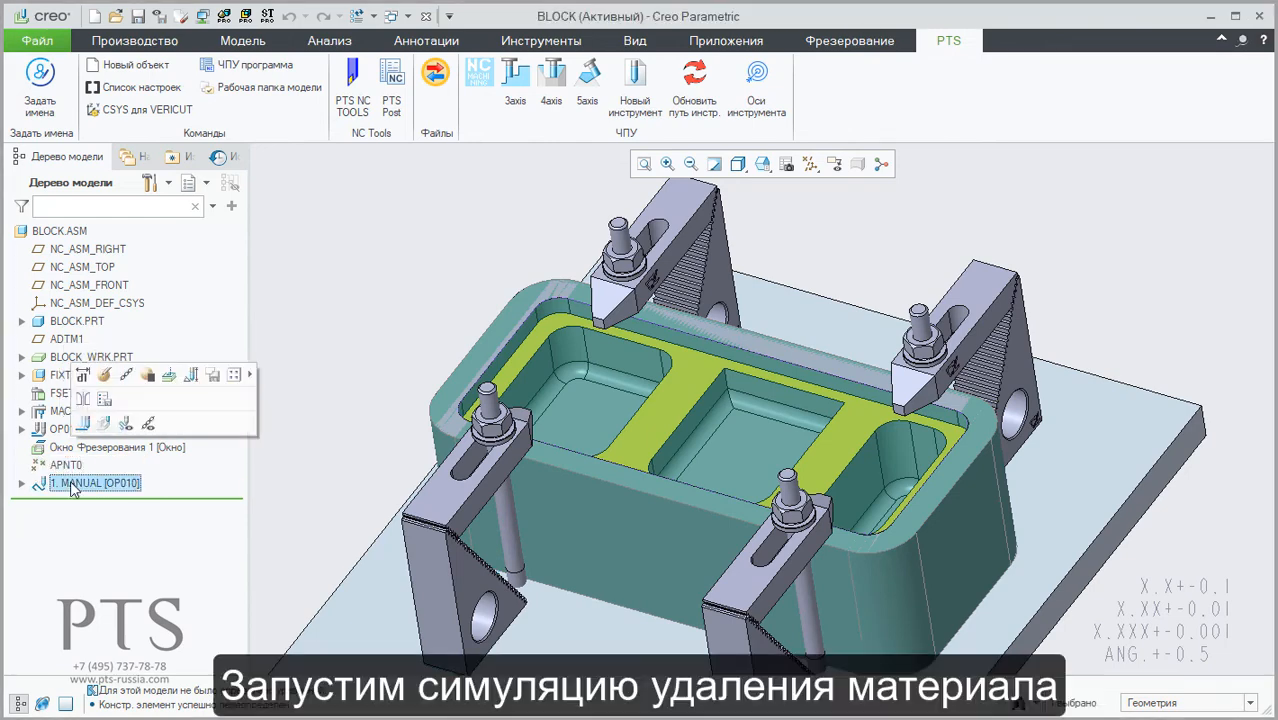
left_click(83, 423)
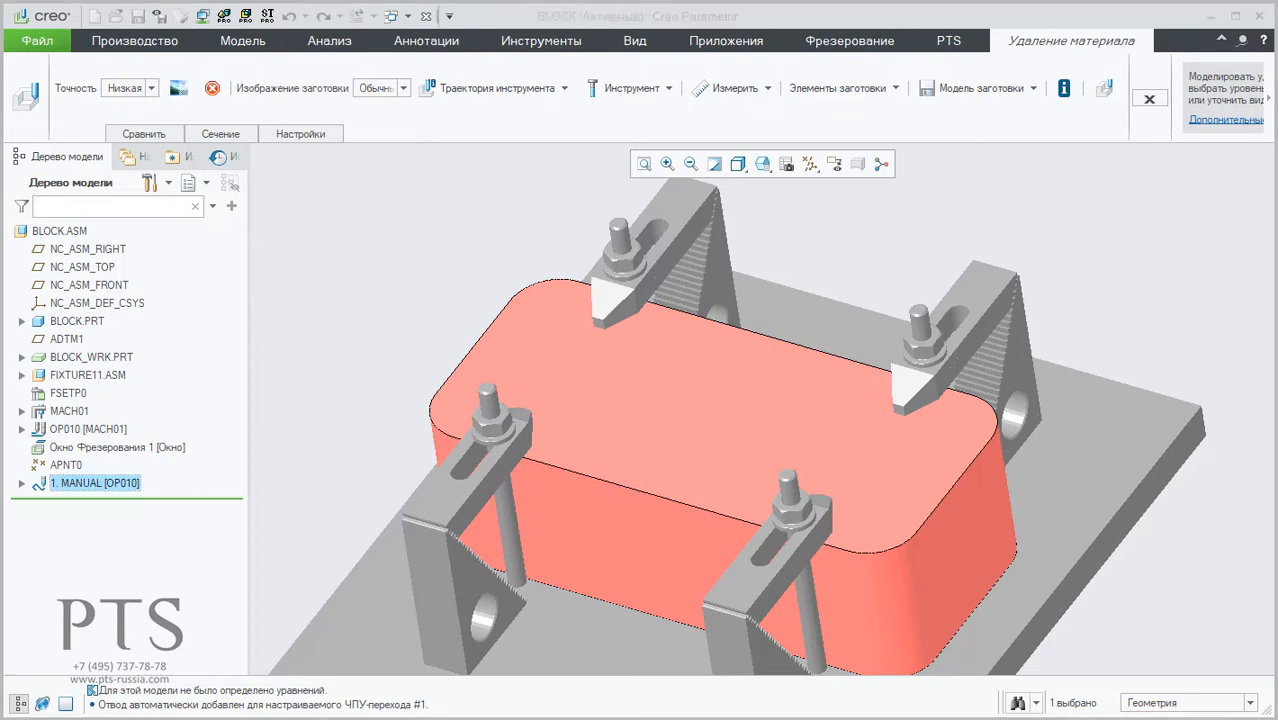
Step: Play the material removal simulation at a higher speed with the Следовать toolpath display turned off
left_click_drag(1272, 277, 1070, 70)
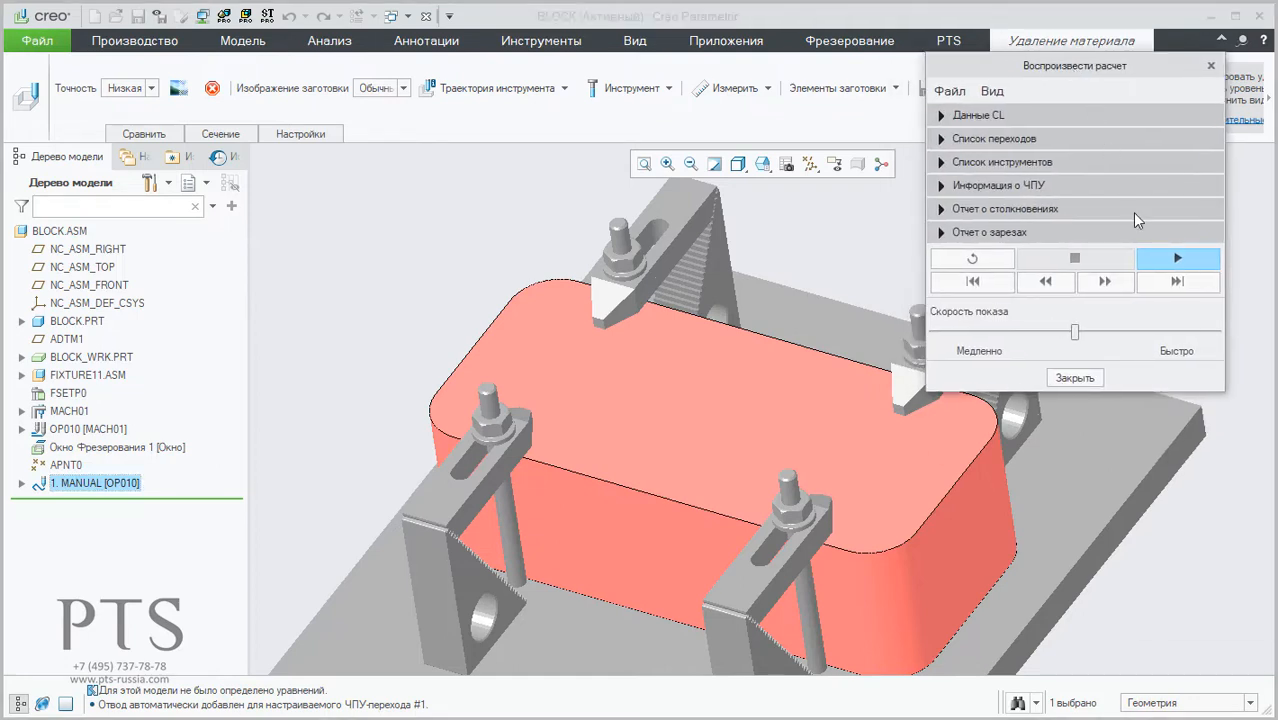
left_click(1180, 259)
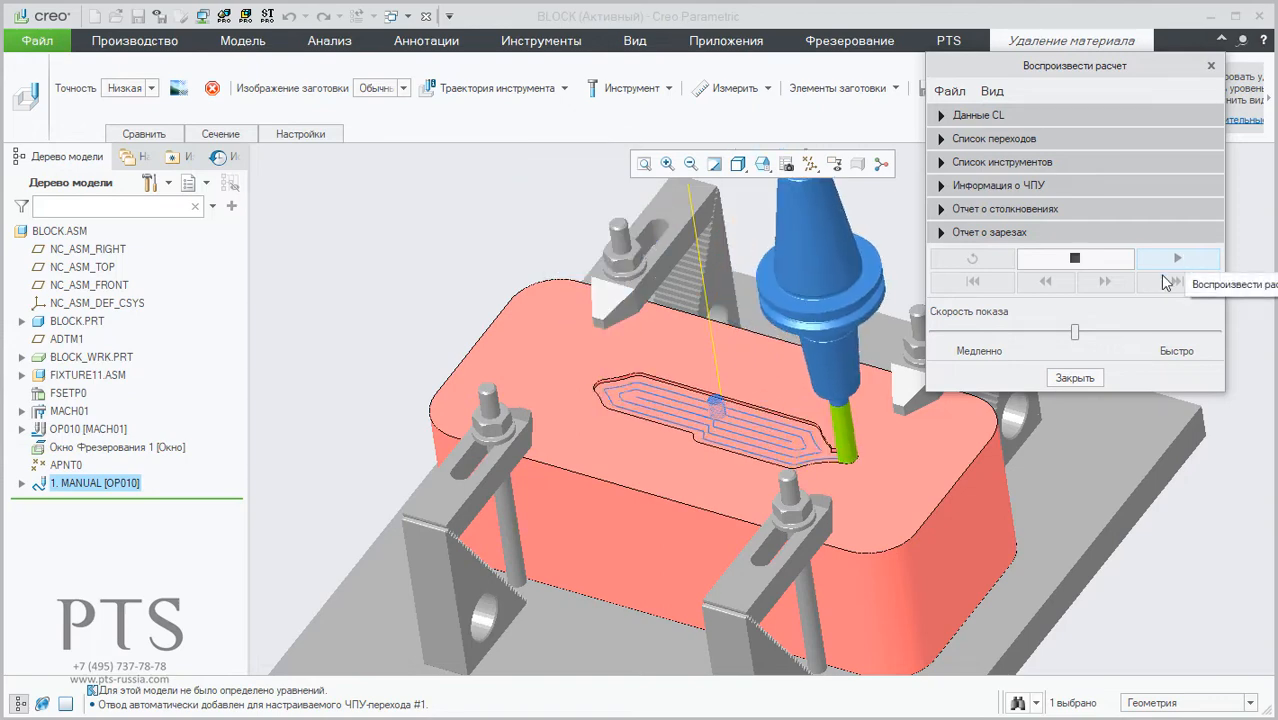
left_click_drag(1076, 333, 1131, 336)
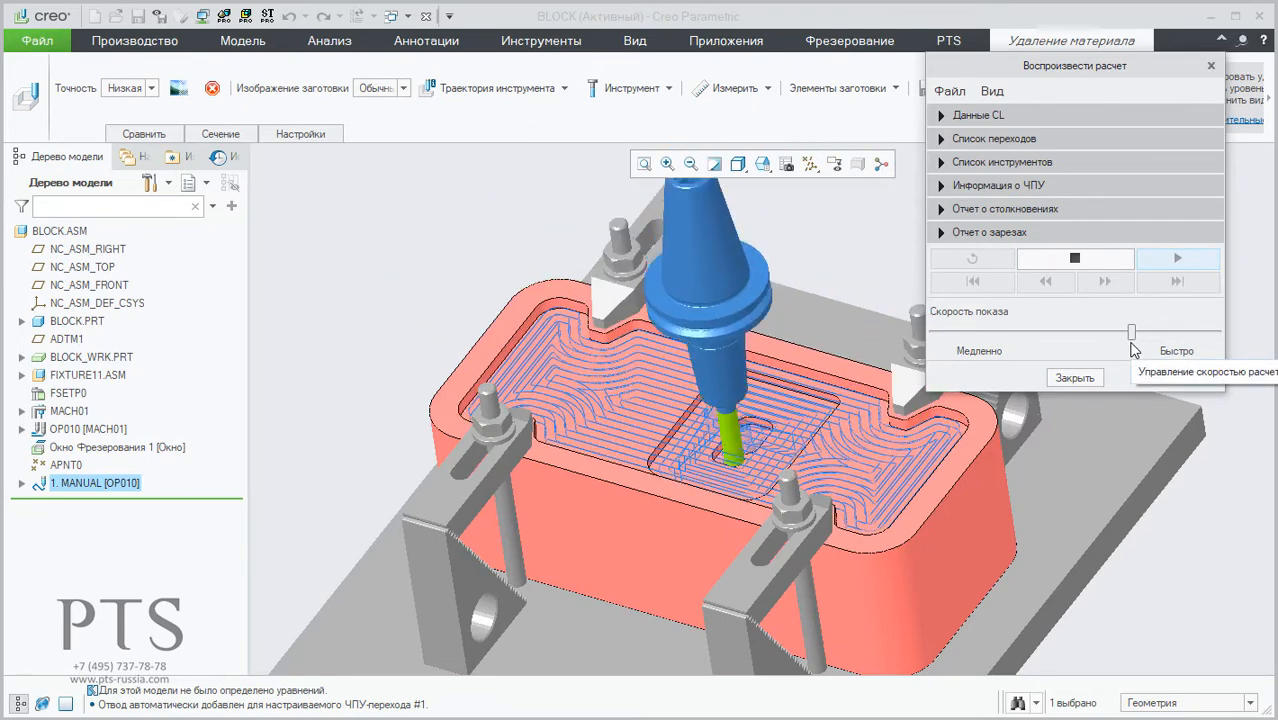
left_click(528, 90)
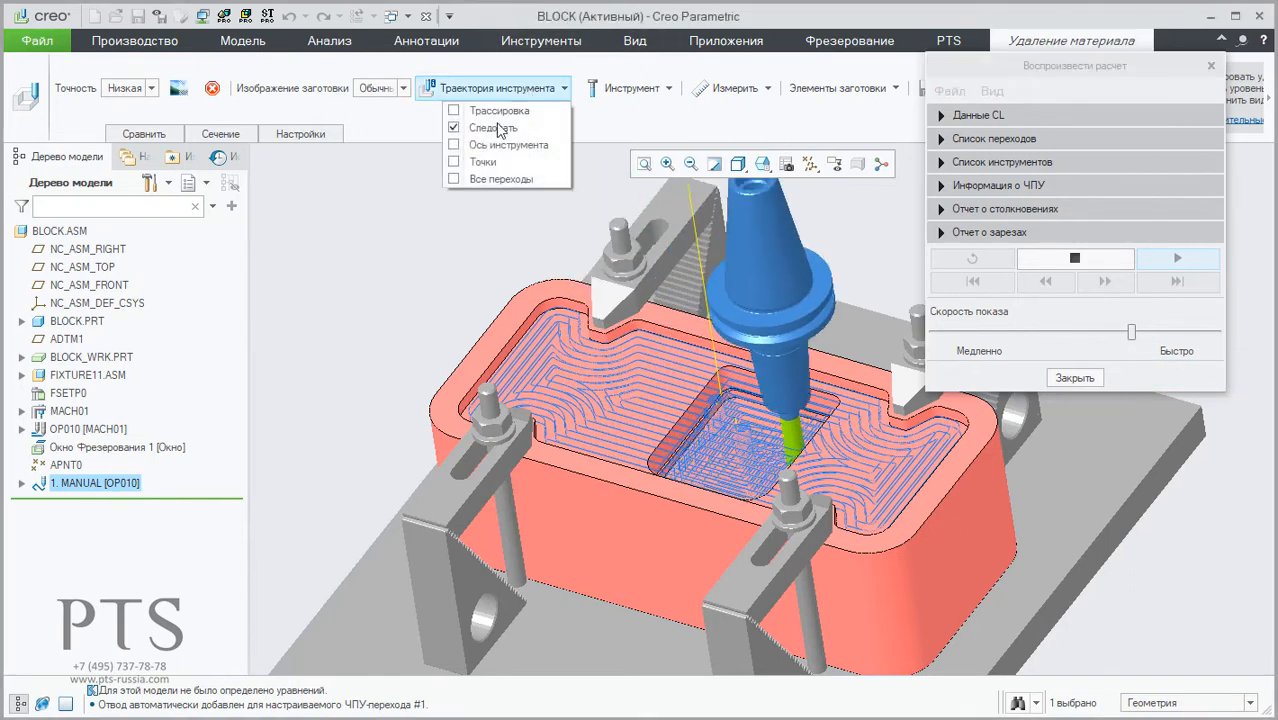
left_click(494, 128)
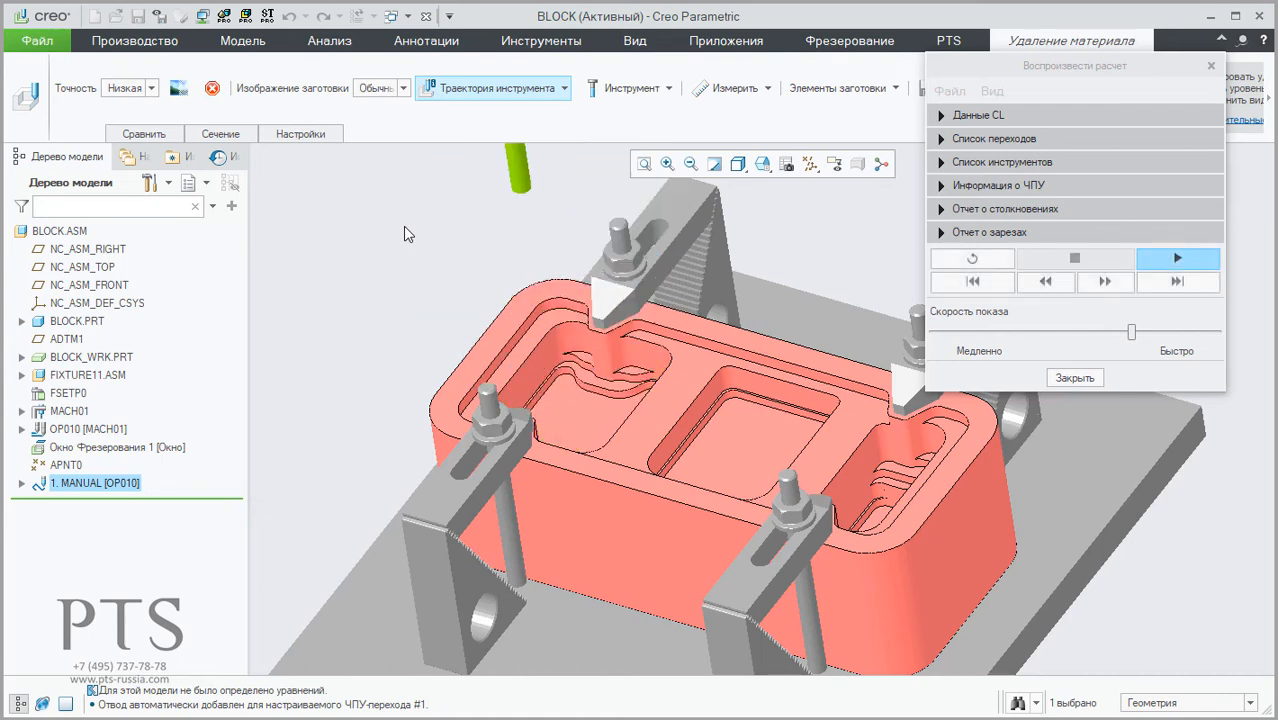
Step: Hide the tool holder, examine the material left around the rear and front clamps, and close the simulation
middle_click_drag(534, 356, 556, 418)
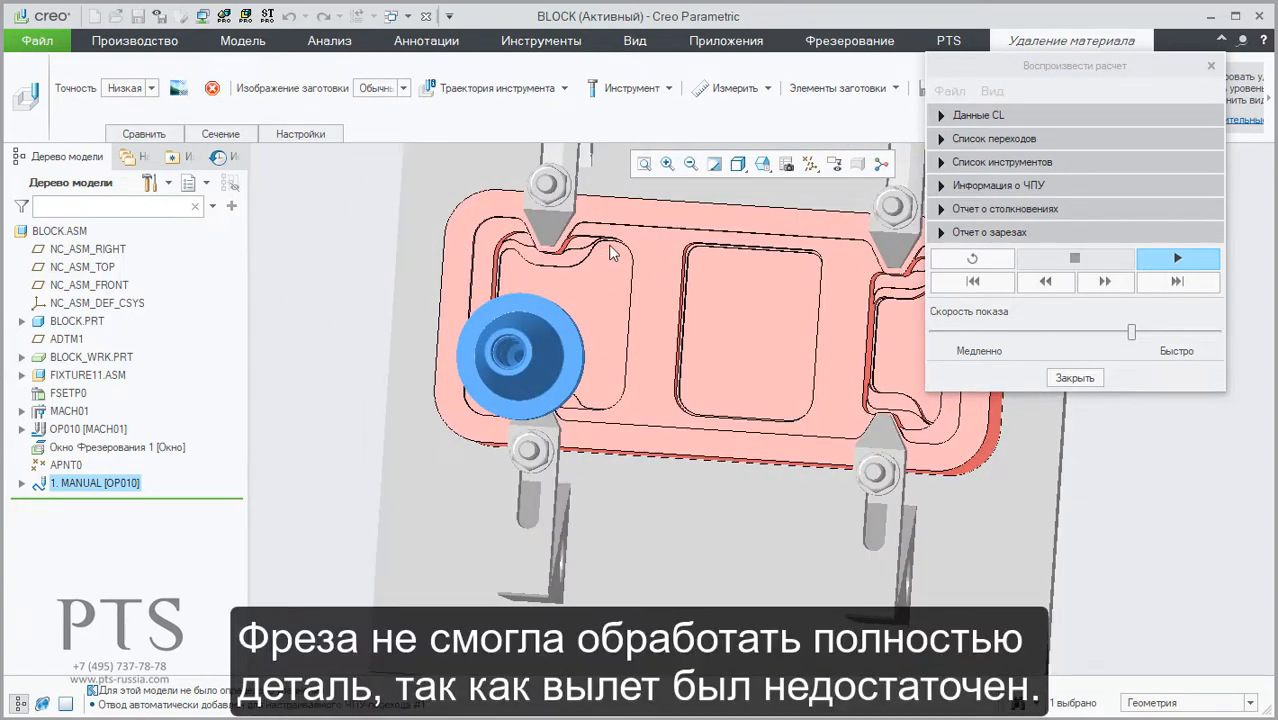
left_click(645, 88)
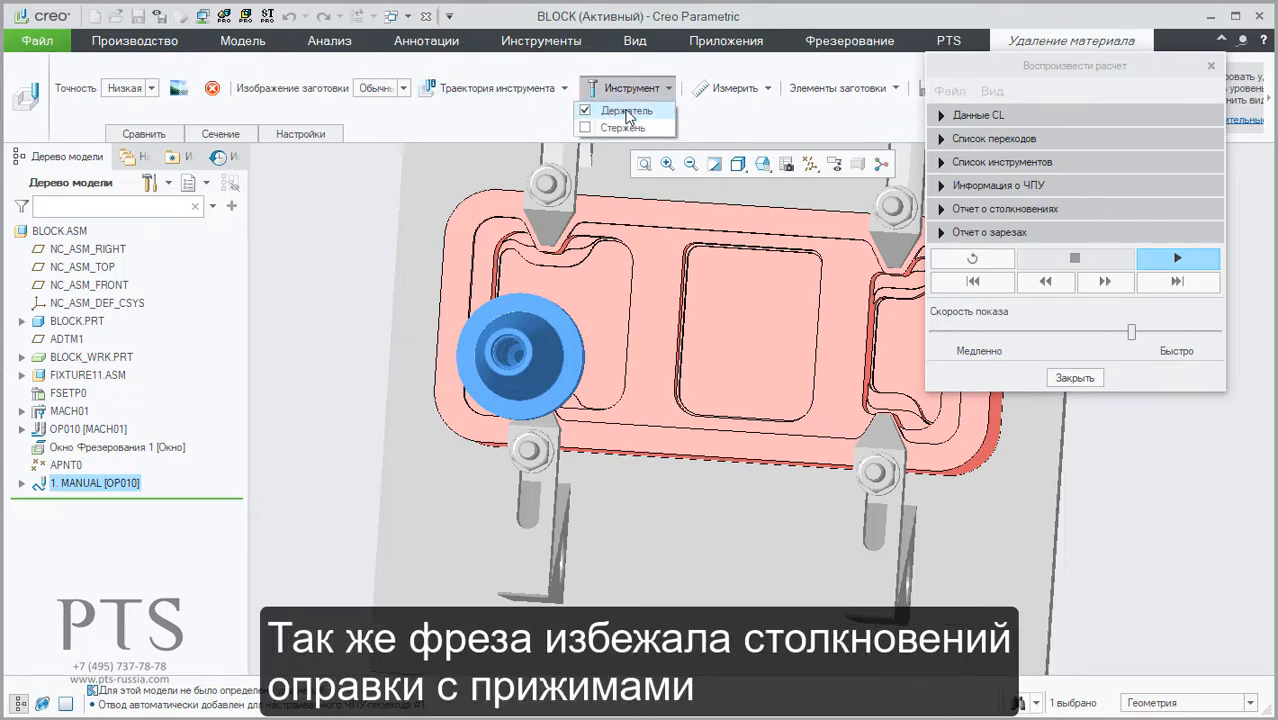
left_click(625, 110)
scroll(586, 265, "down", 8)
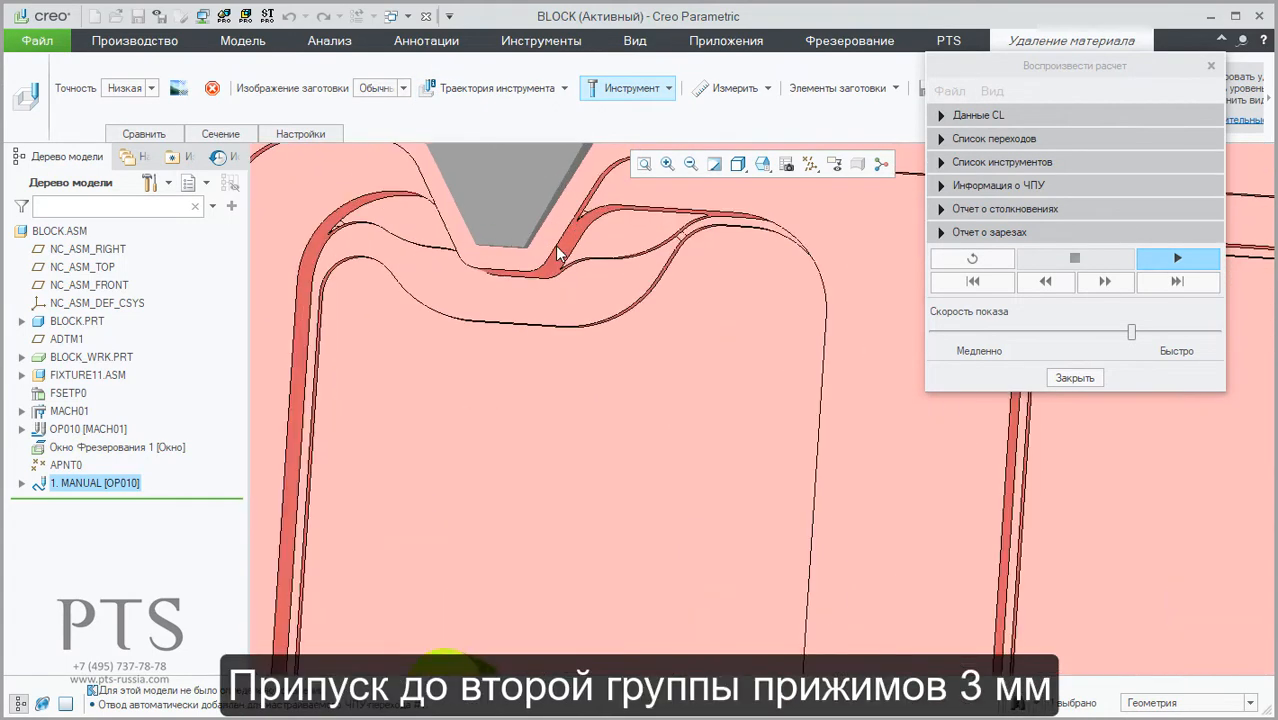
scroll(547, 229, "up", 5)
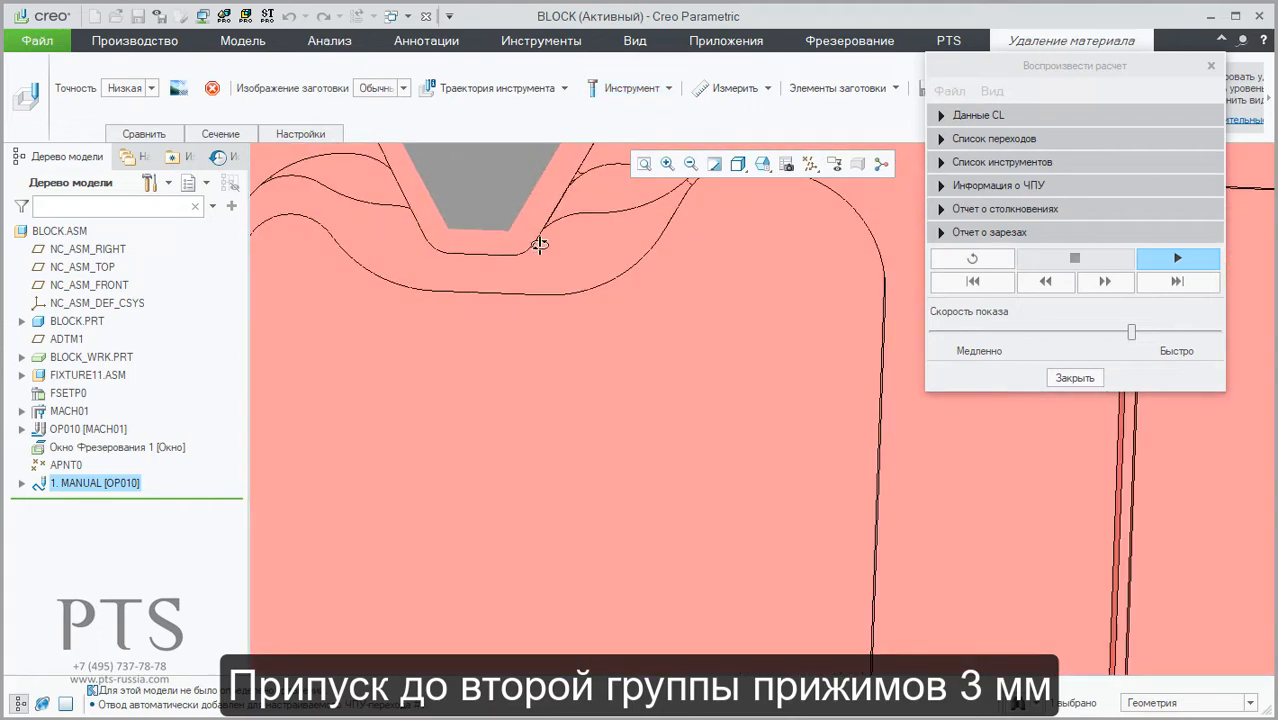
scroll(519, 246, "down", 4)
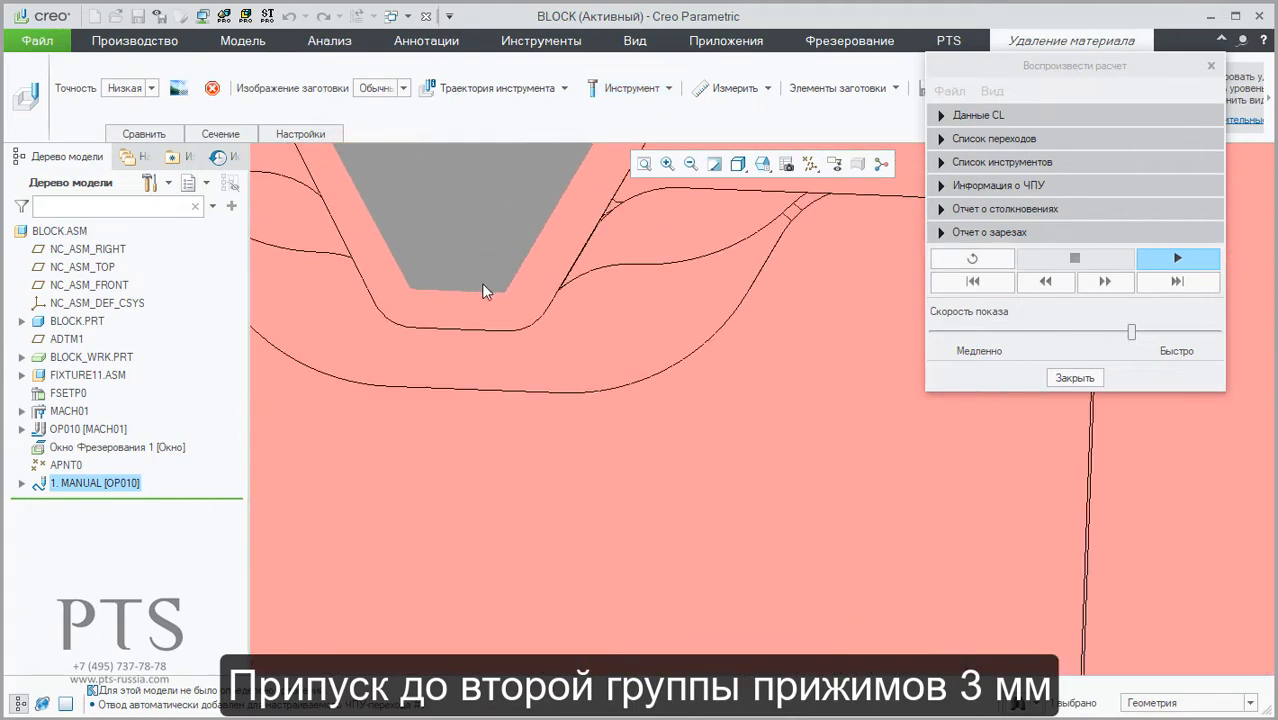
scroll(456, 322, "up", 6)
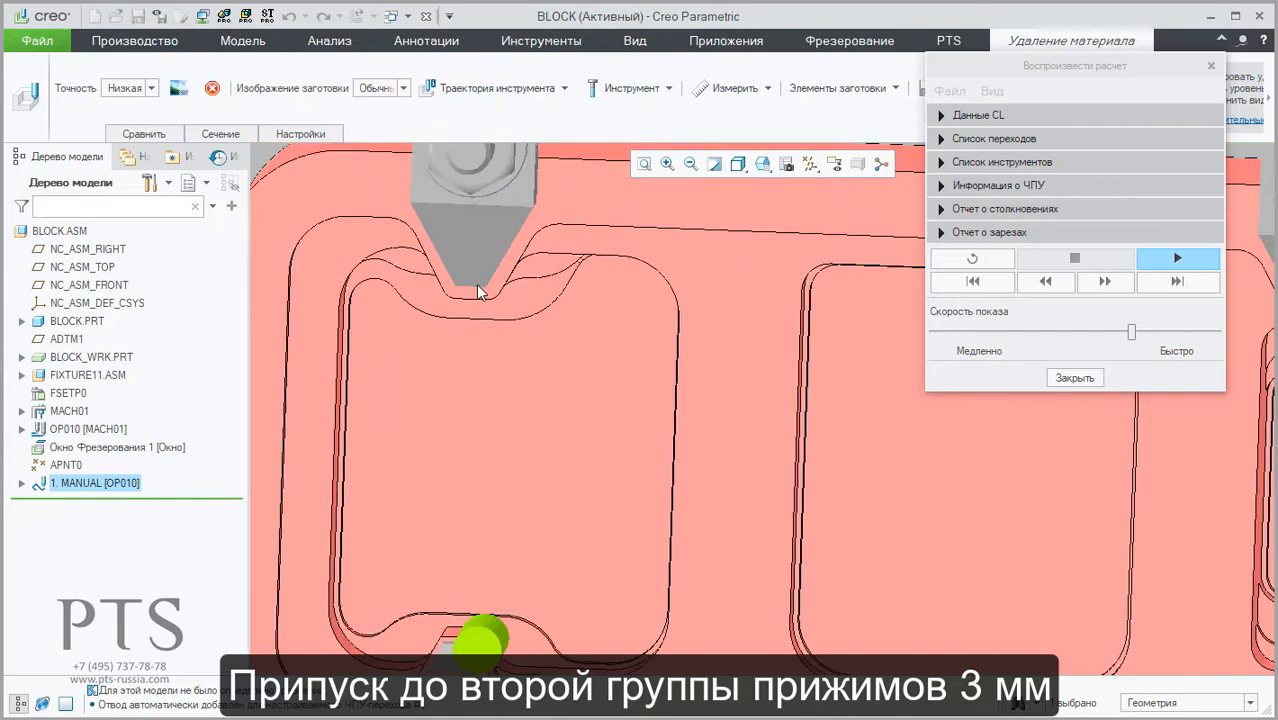
scroll(480, 405, "down", 6)
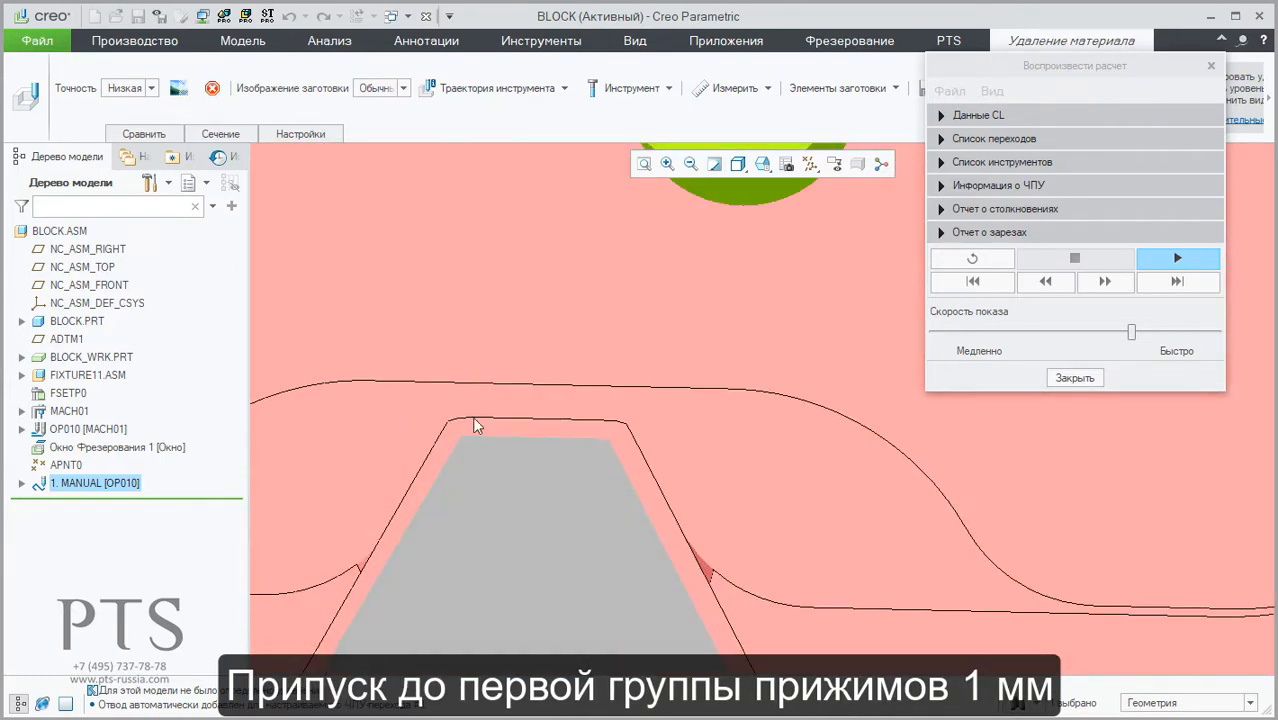
scroll(485, 428, "up", 4)
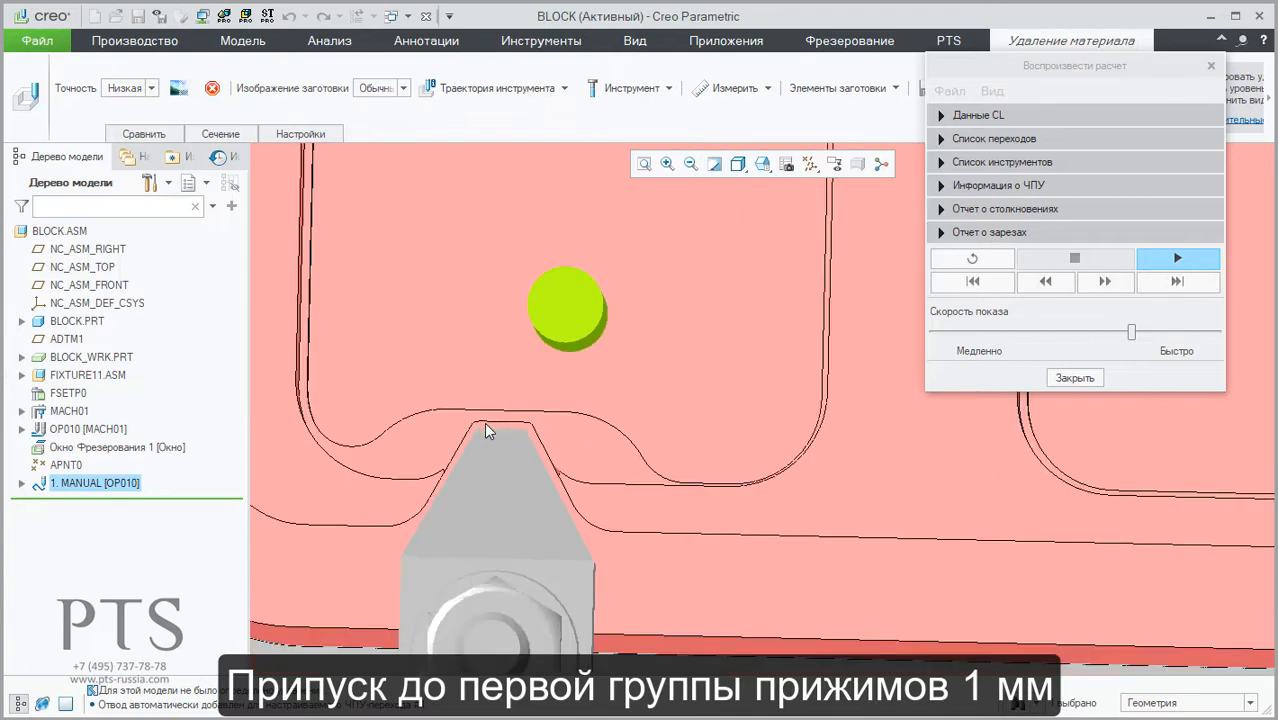
scroll(486, 427, "up", 5)
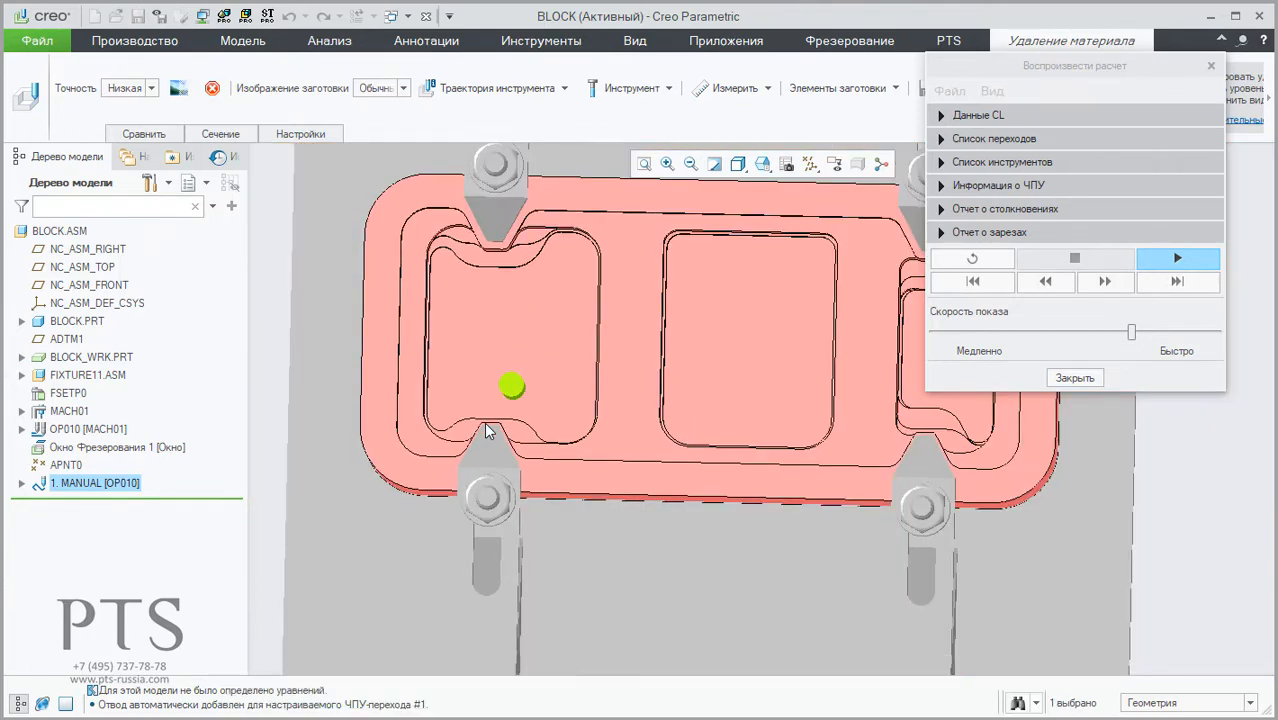
left_click(1066, 382)
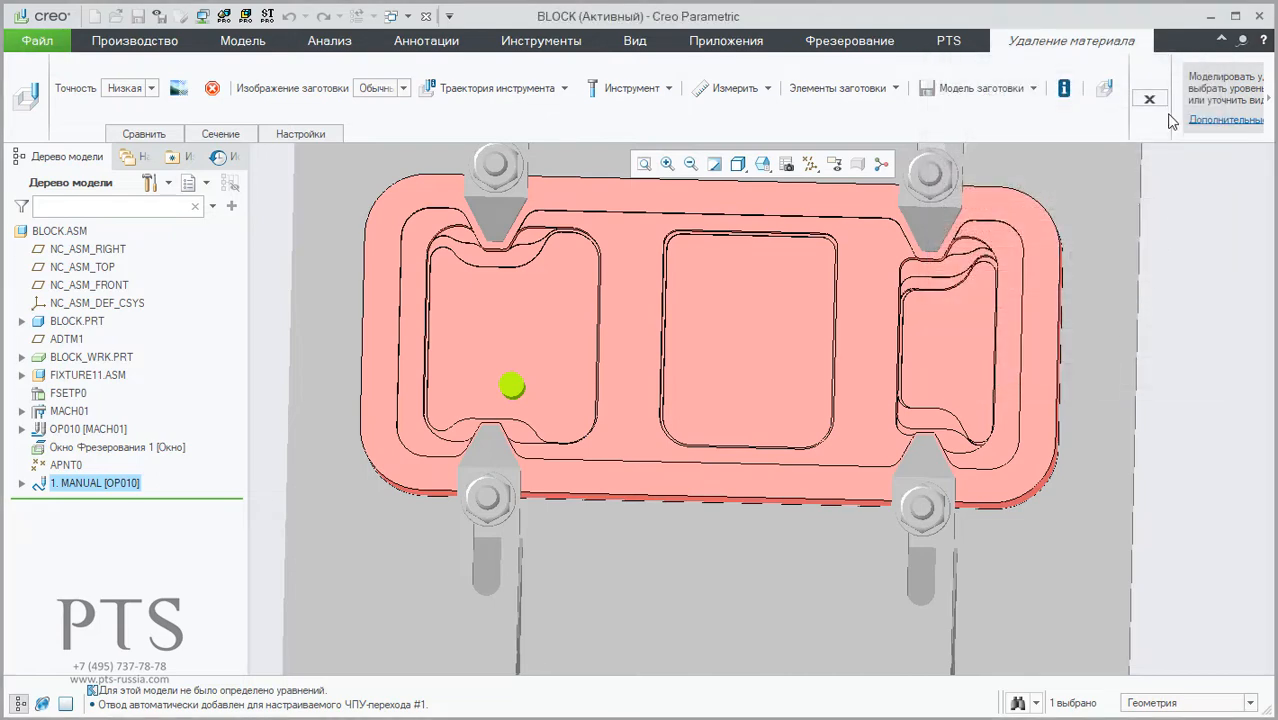
left_click(1149, 99)
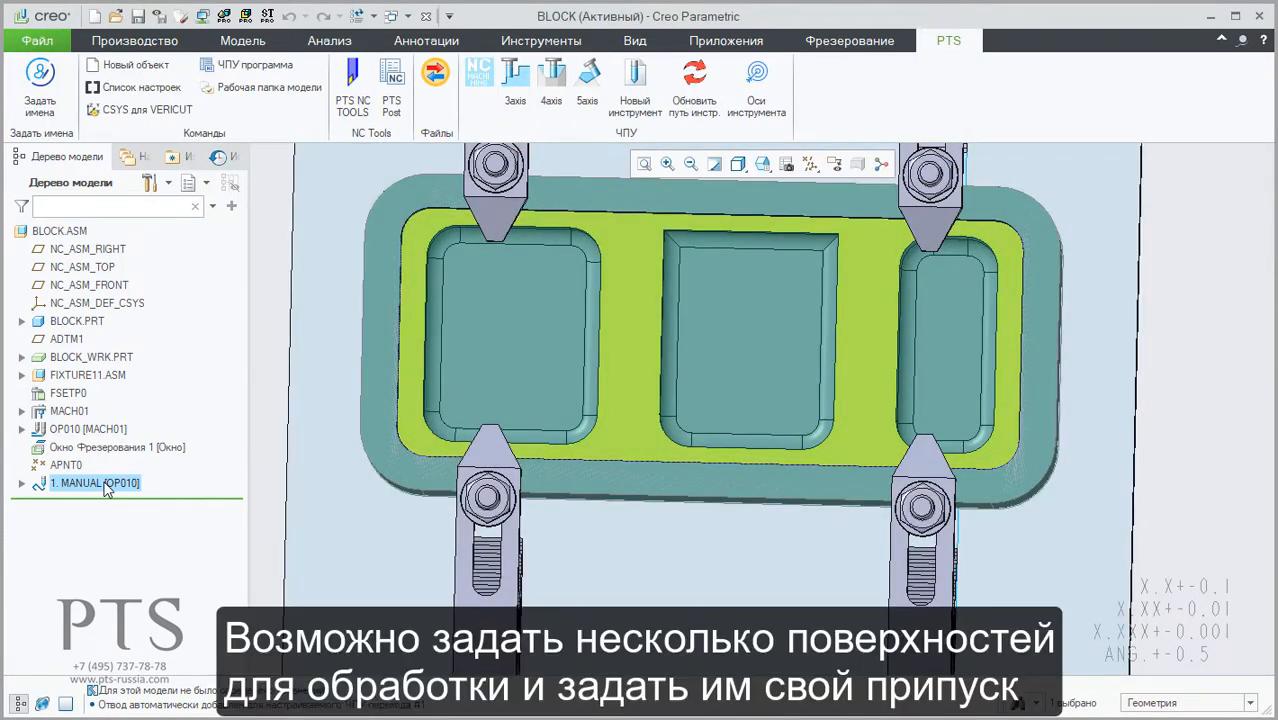
Step: Edit the PTS machining of the 1. MANUAL step and open the machining surfaces of its roughing strategy
right_click(104, 483)
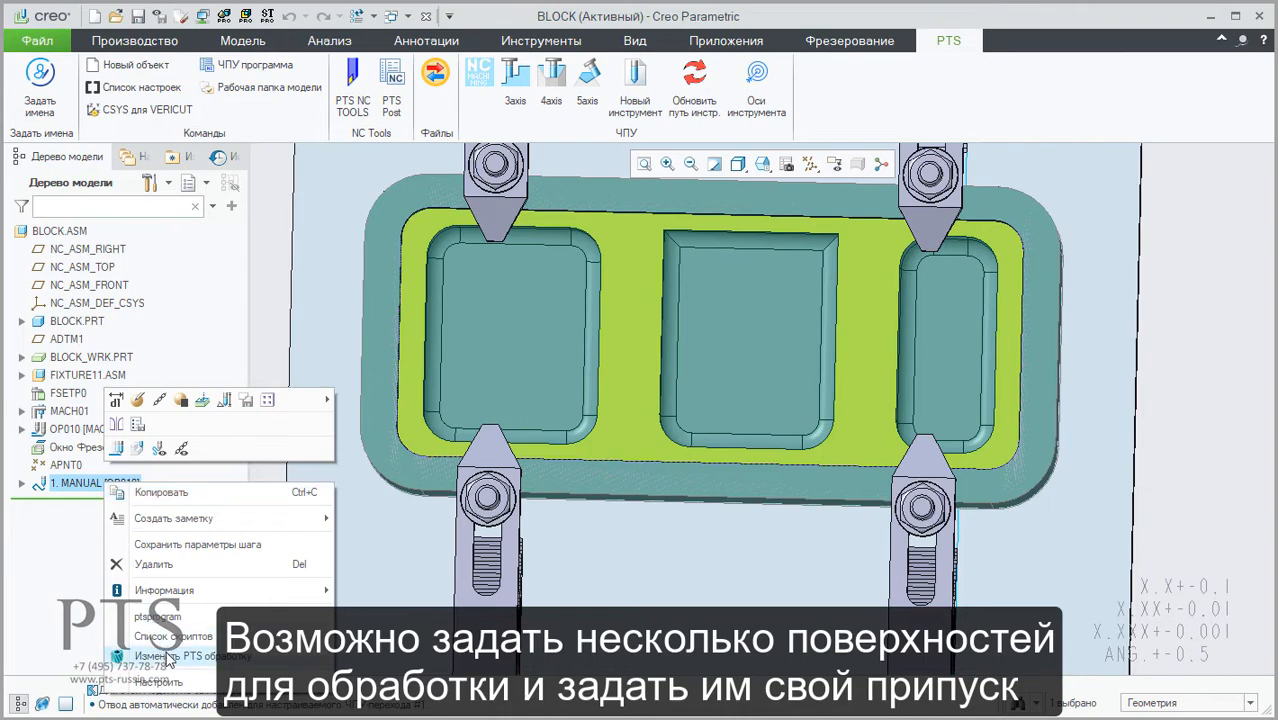
left_click(130, 656)
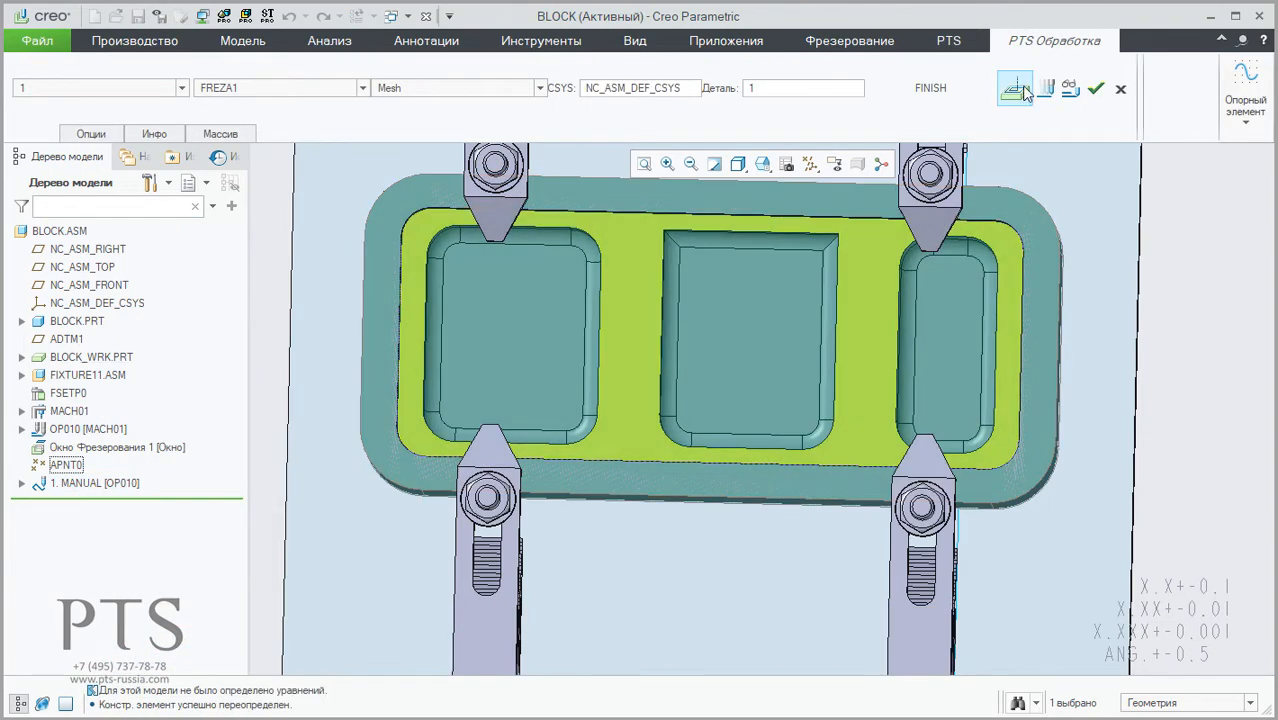
left_click(1023, 90)
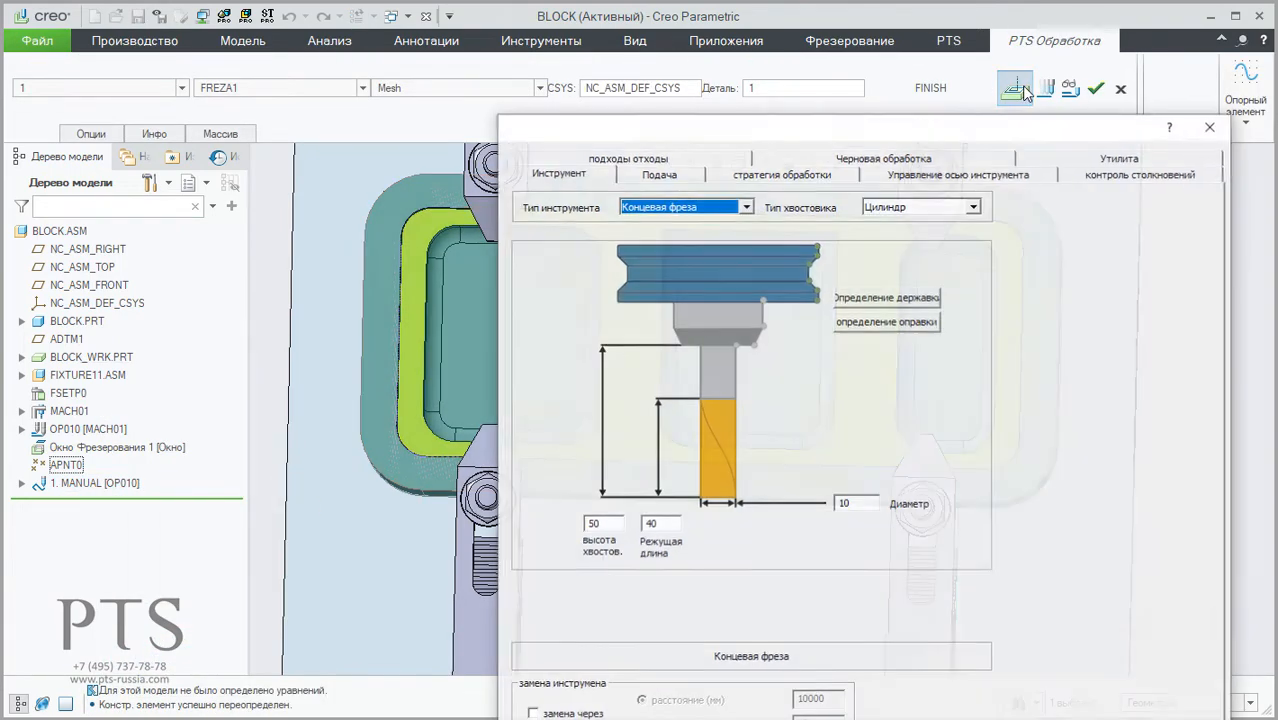
left_click_drag(983, 122, 884, 33)
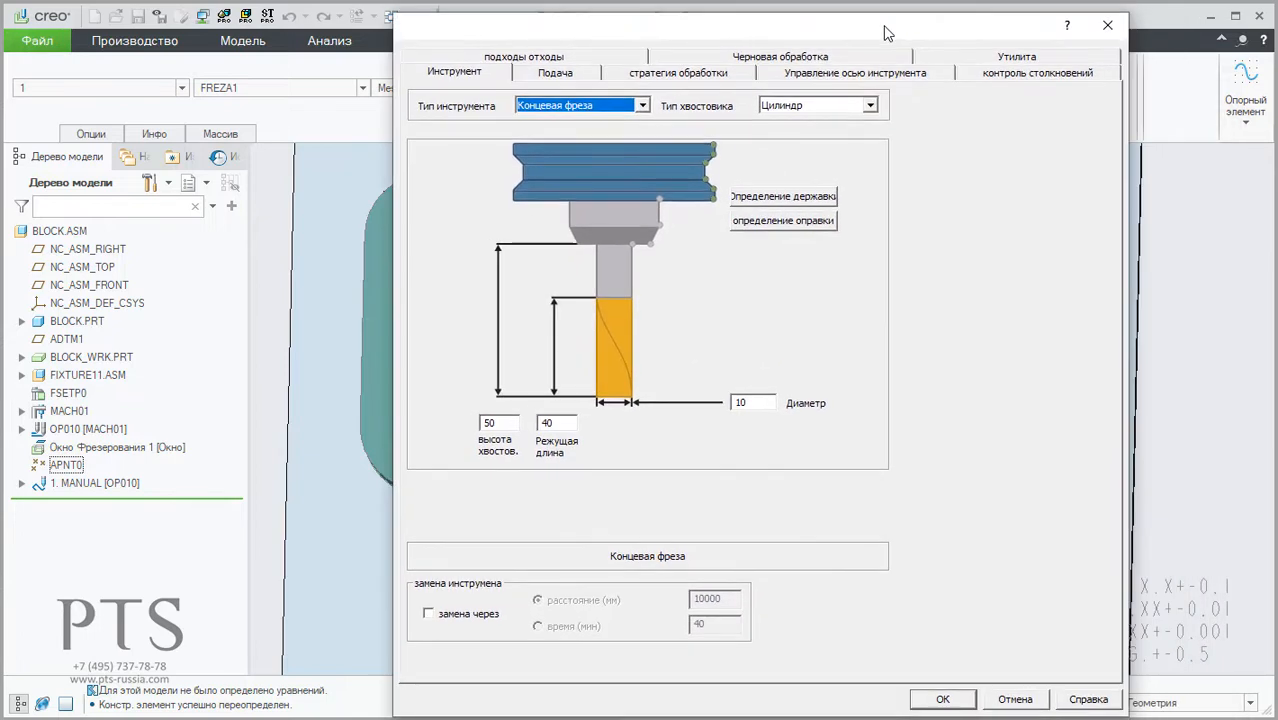
left_click(670, 75)
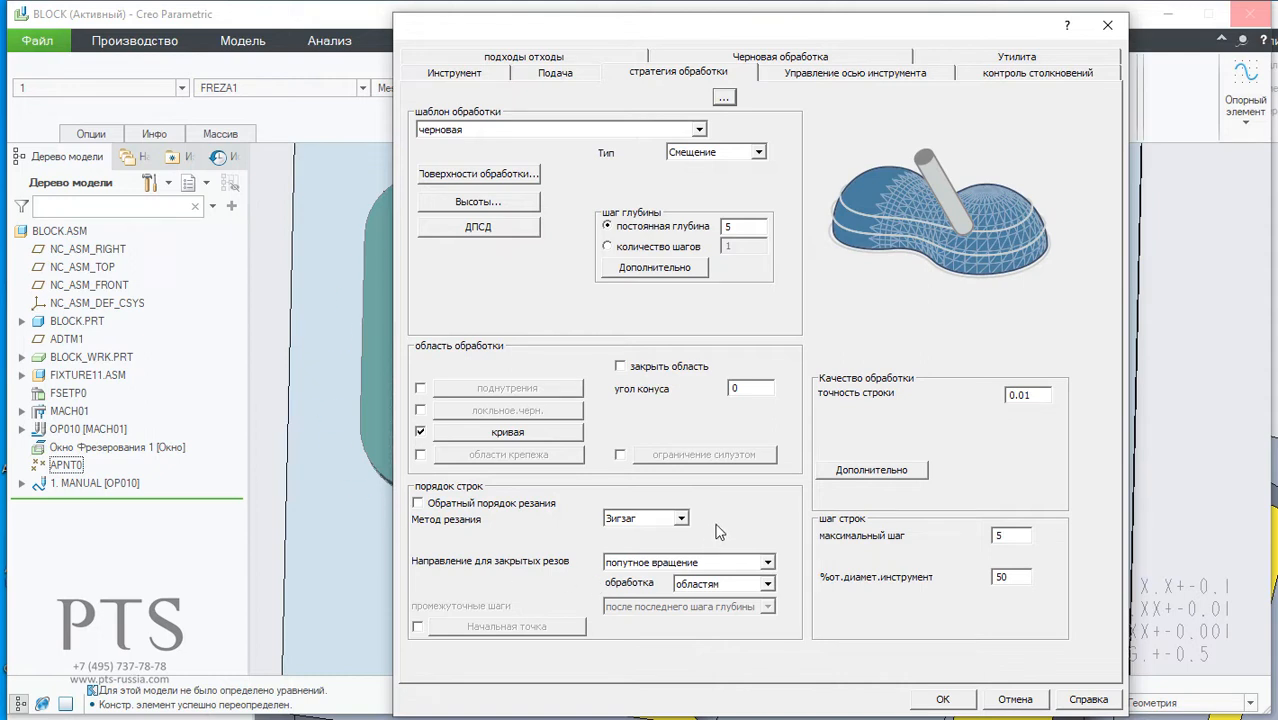
left_click(500, 176)
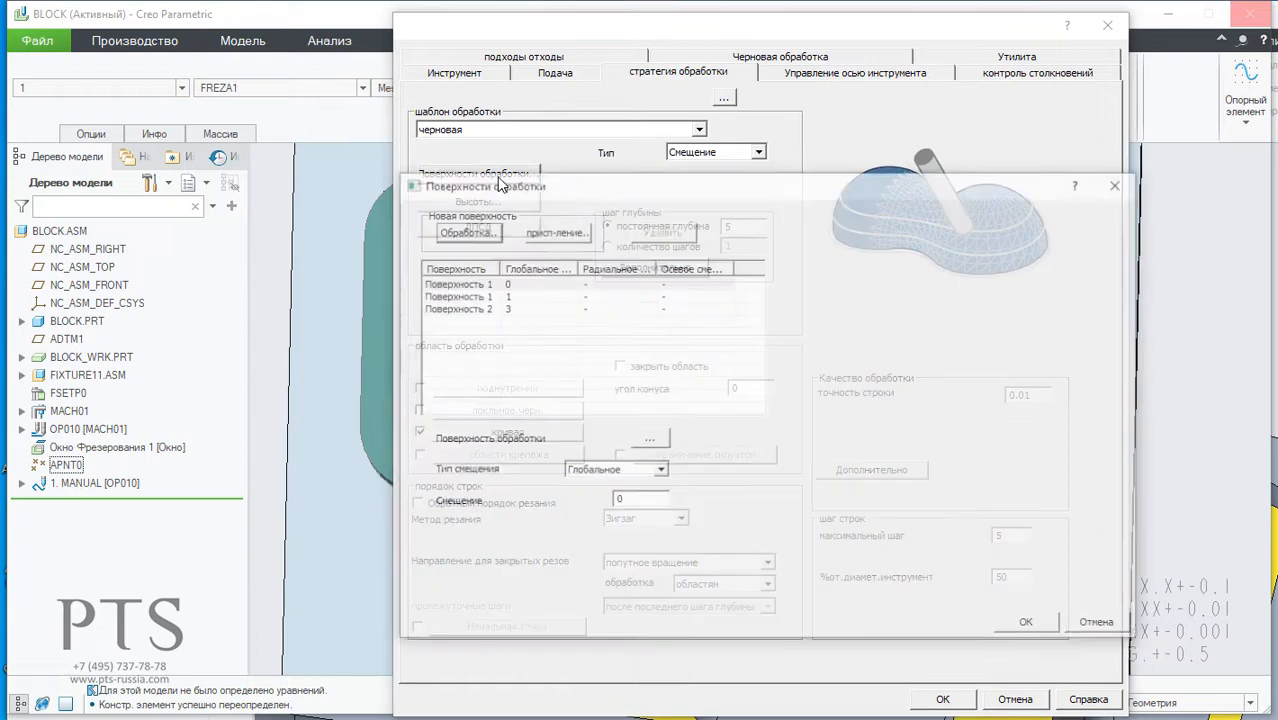
Step: Add a new machining surface and assign the rear wall of the block's middle pocket to it
left_click(484, 234)
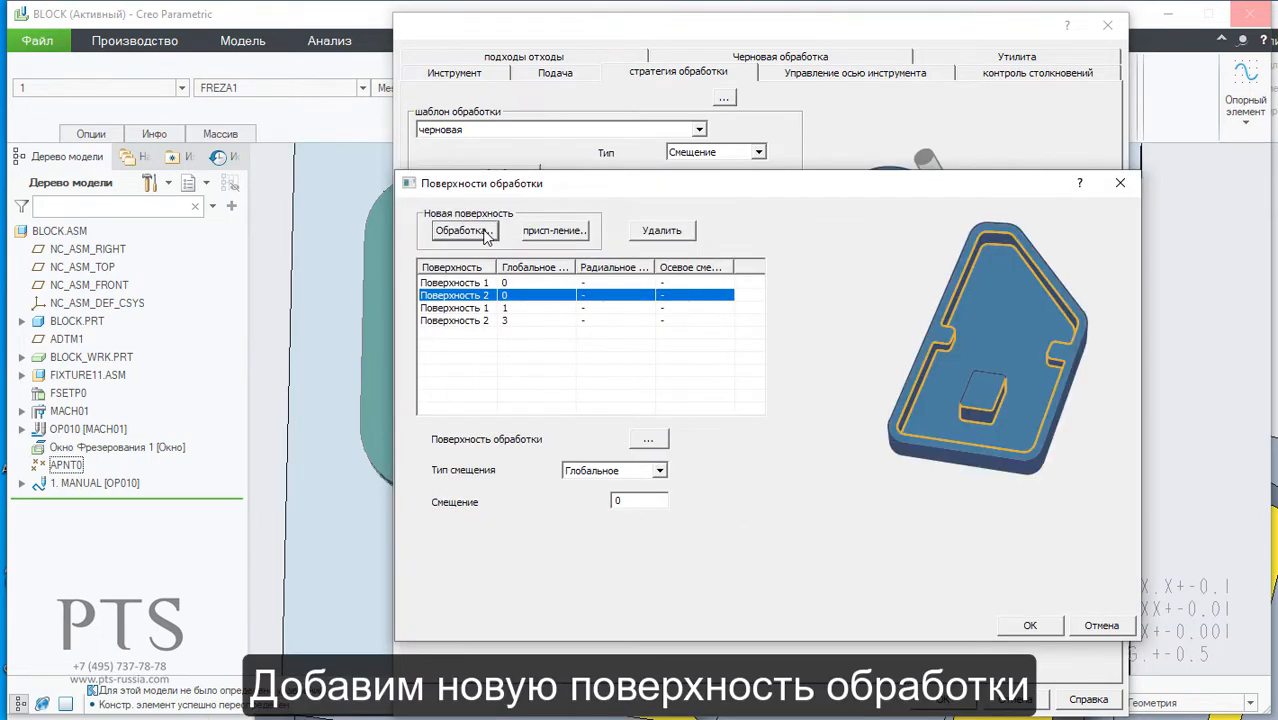
left_click(648, 440)
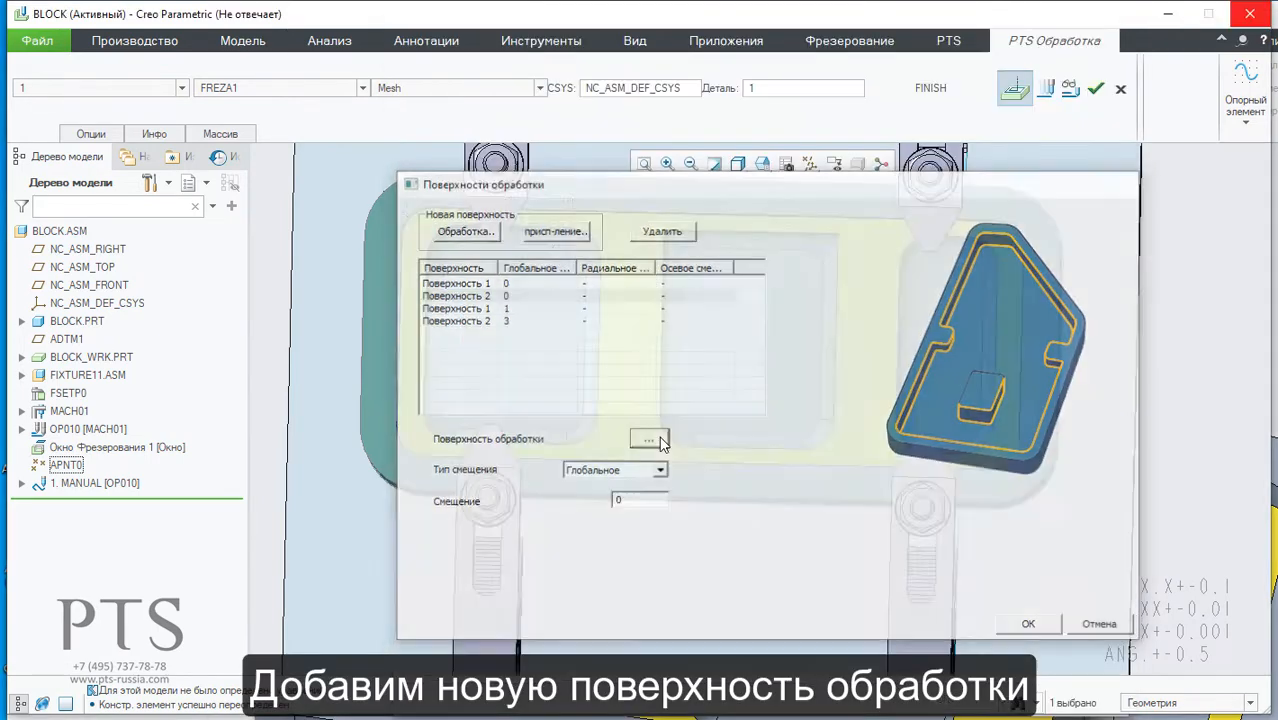
middle_click_drag(690, 357, 676, 319)
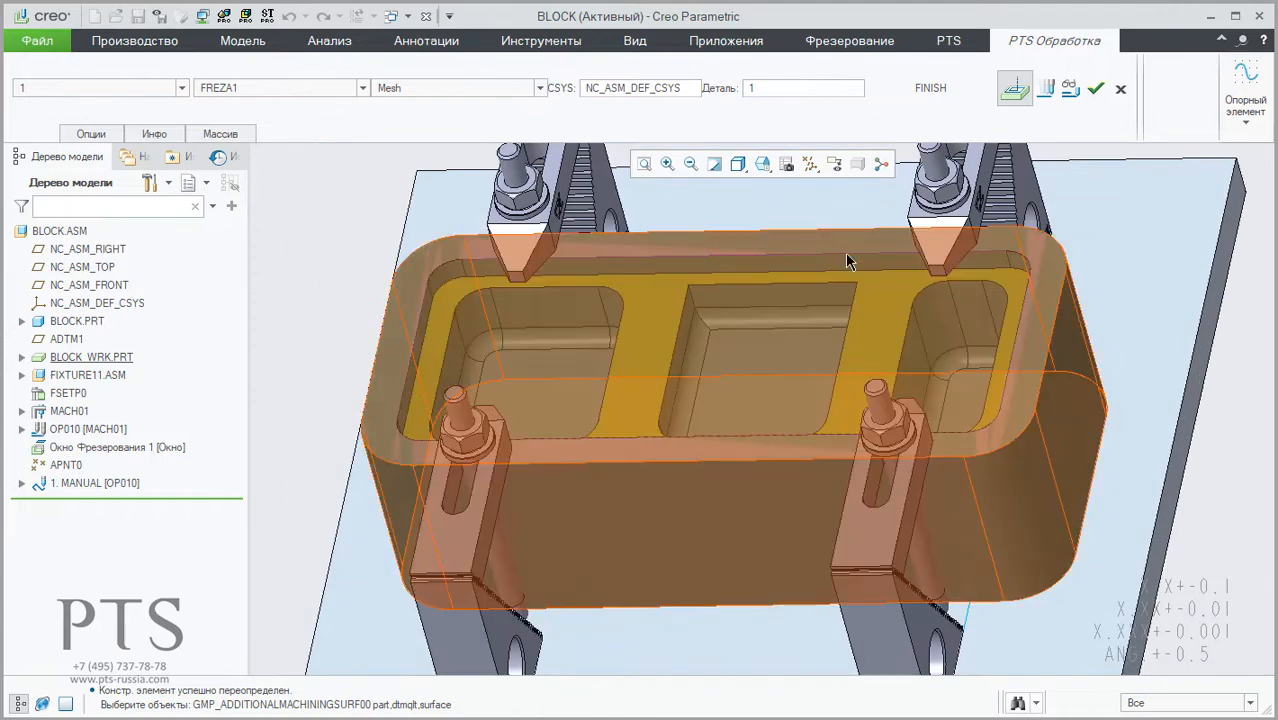
scroll(824, 266, "up", 3)
left_click(716, 342)
right_click(716, 335)
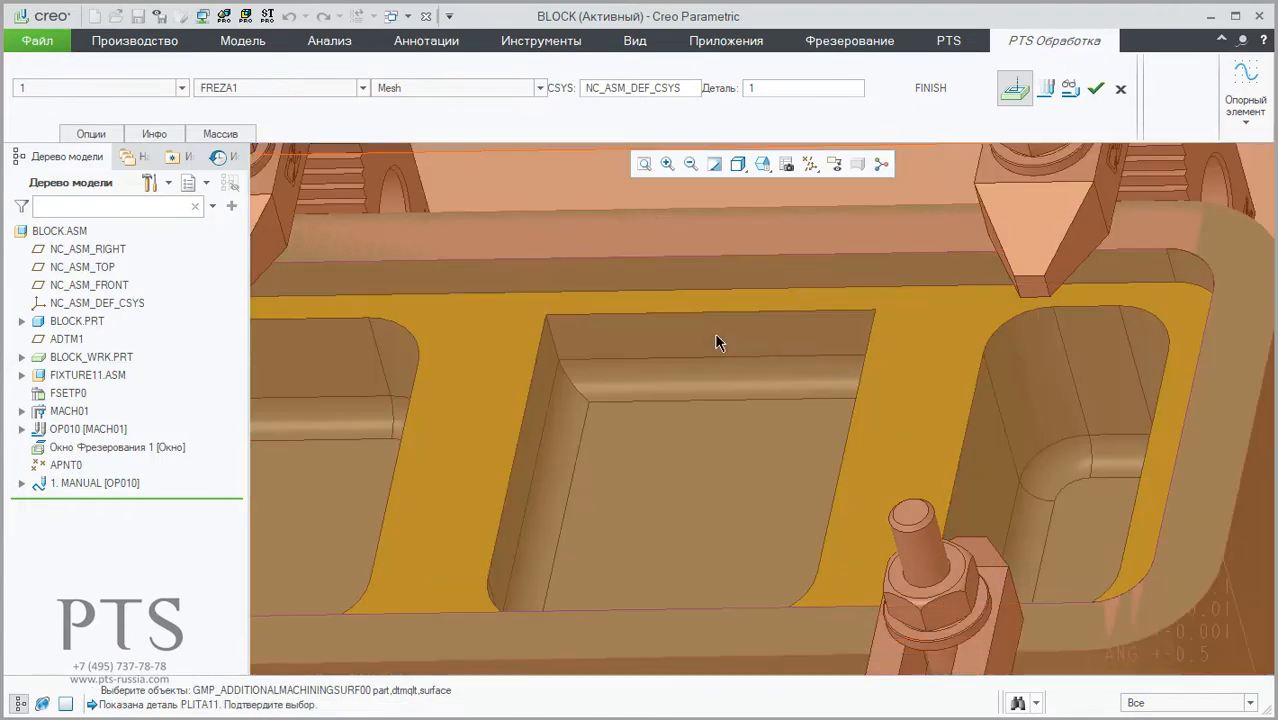
right_click(716, 335)
right_click(716, 335)
left_click(716, 342)
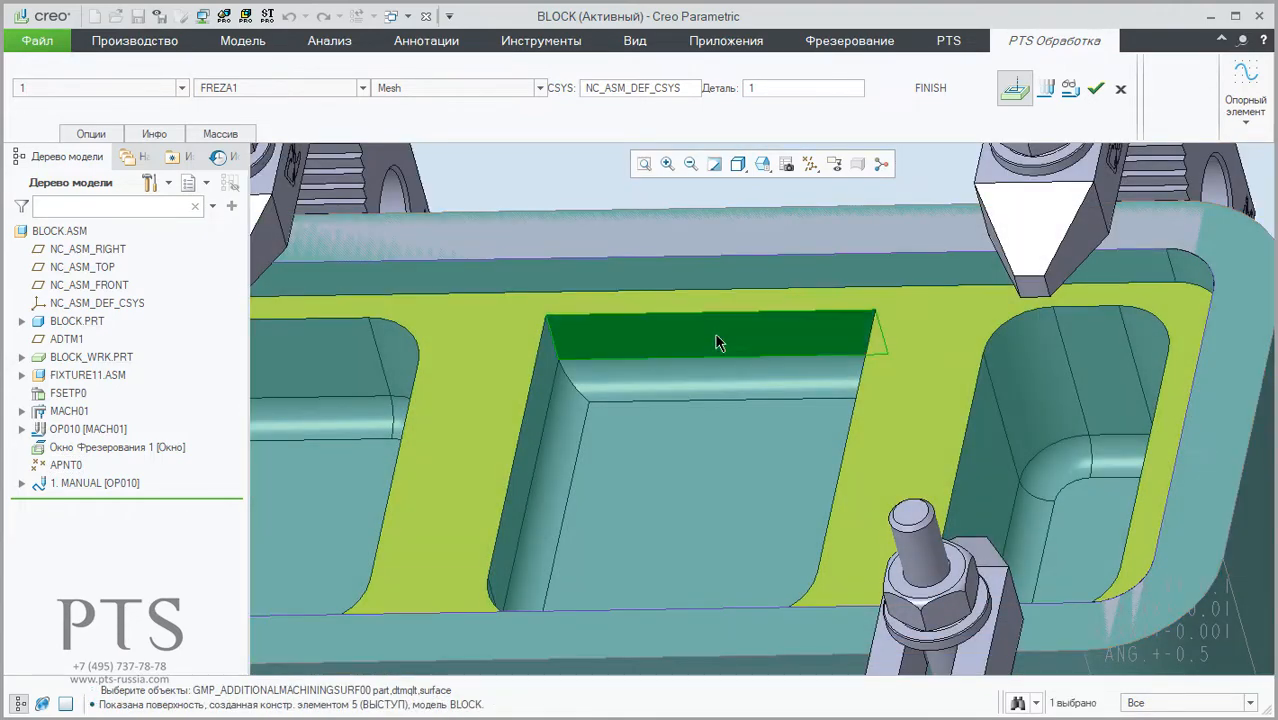
mouse_move(716, 336)
middle_mouse_down()
mouse_move(731, 335)
mouse_move(710, 338)
middle_mouse_up()
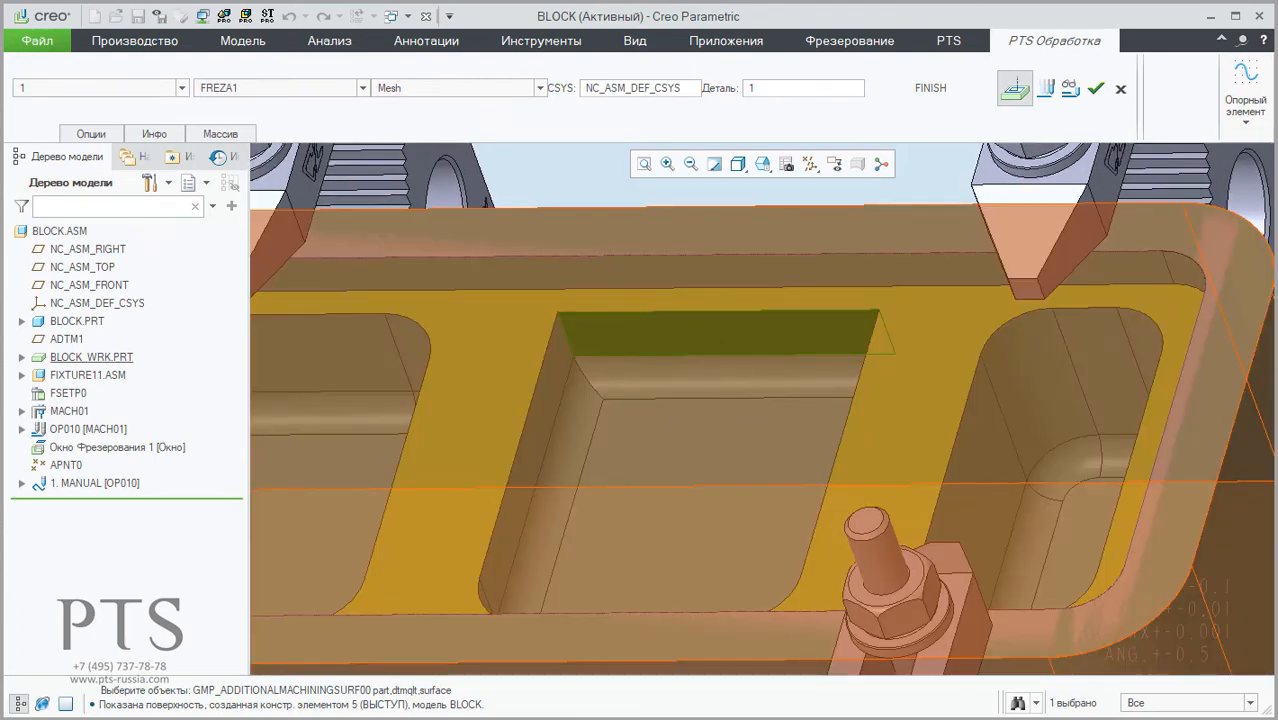
middle_click(708, 556)
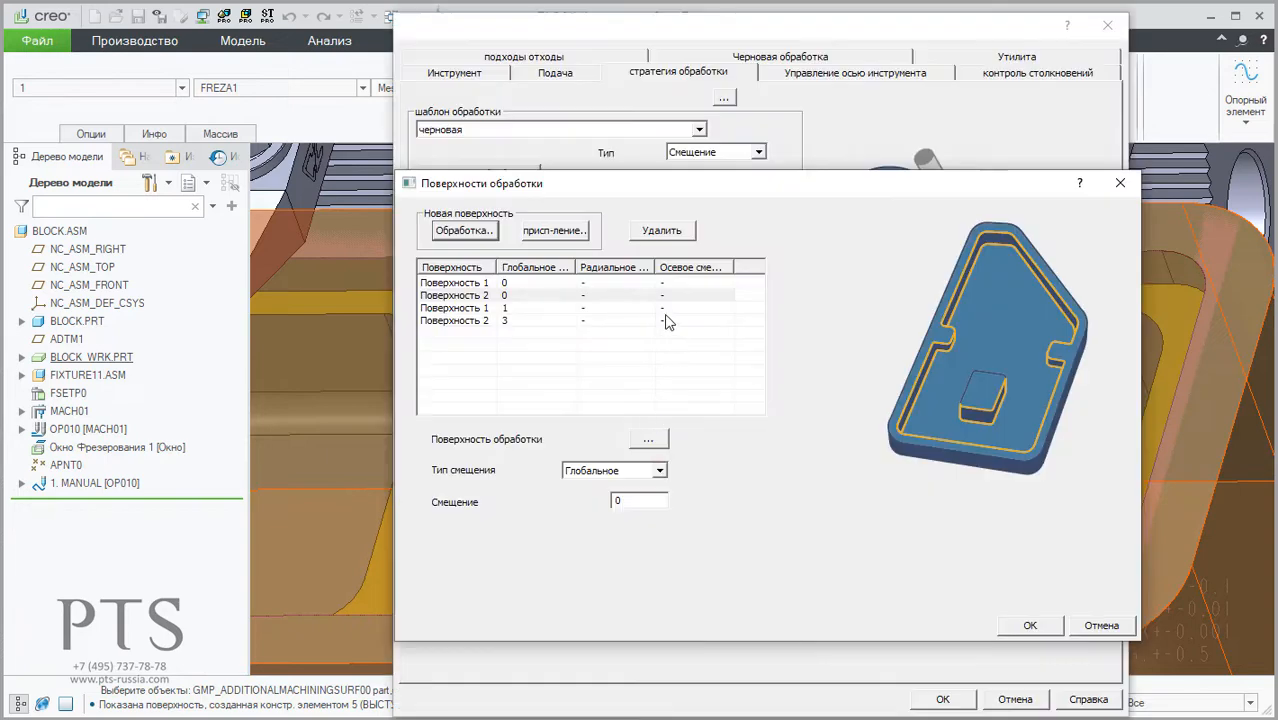
Step: Set the new surface's offset type to radial and axial with a radial offset of 5 mm, and accept the operation settings
left_click(632, 499)
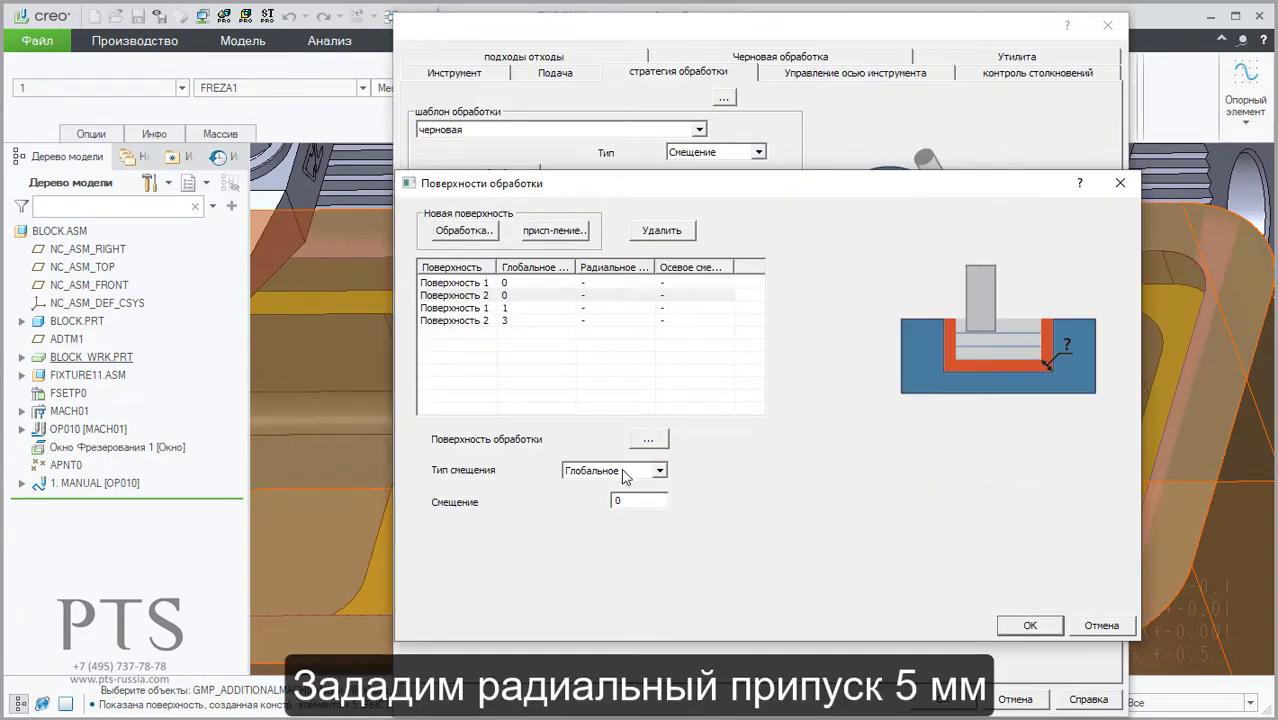
left_click(625, 470)
left_click(617, 499)
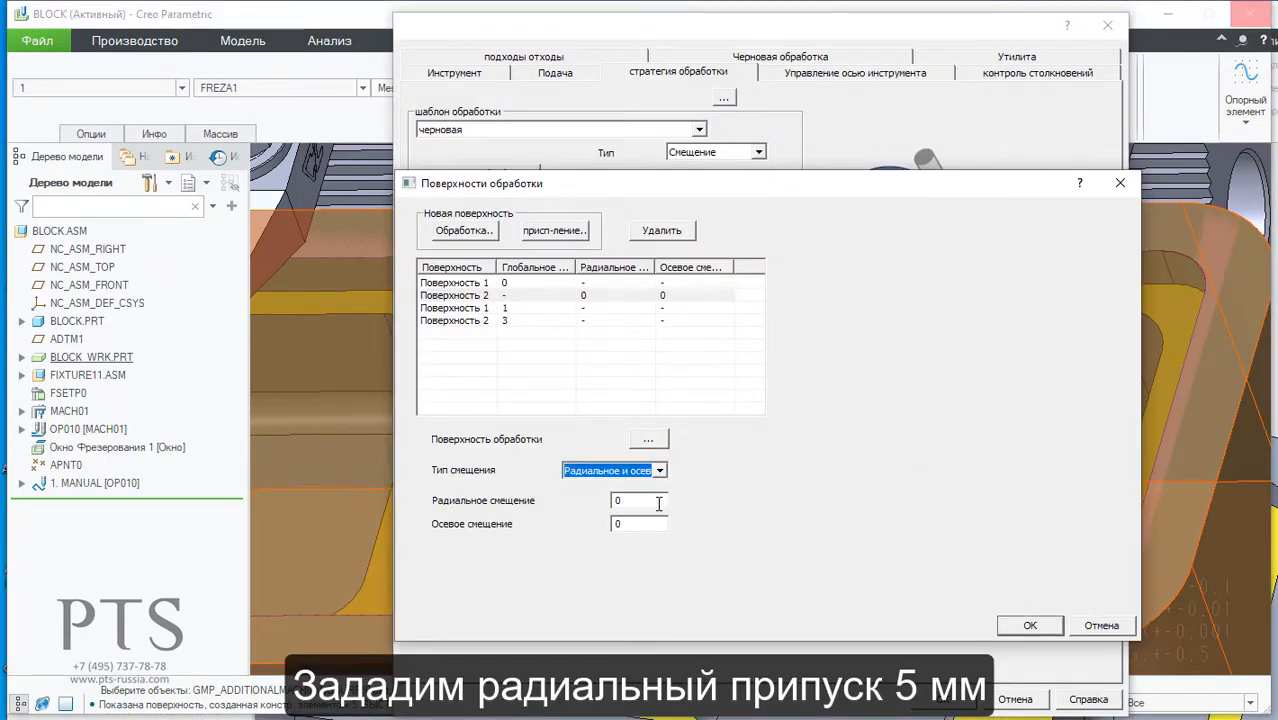
left_click(651, 500)
left_click_drag(638, 500, 602, 501)
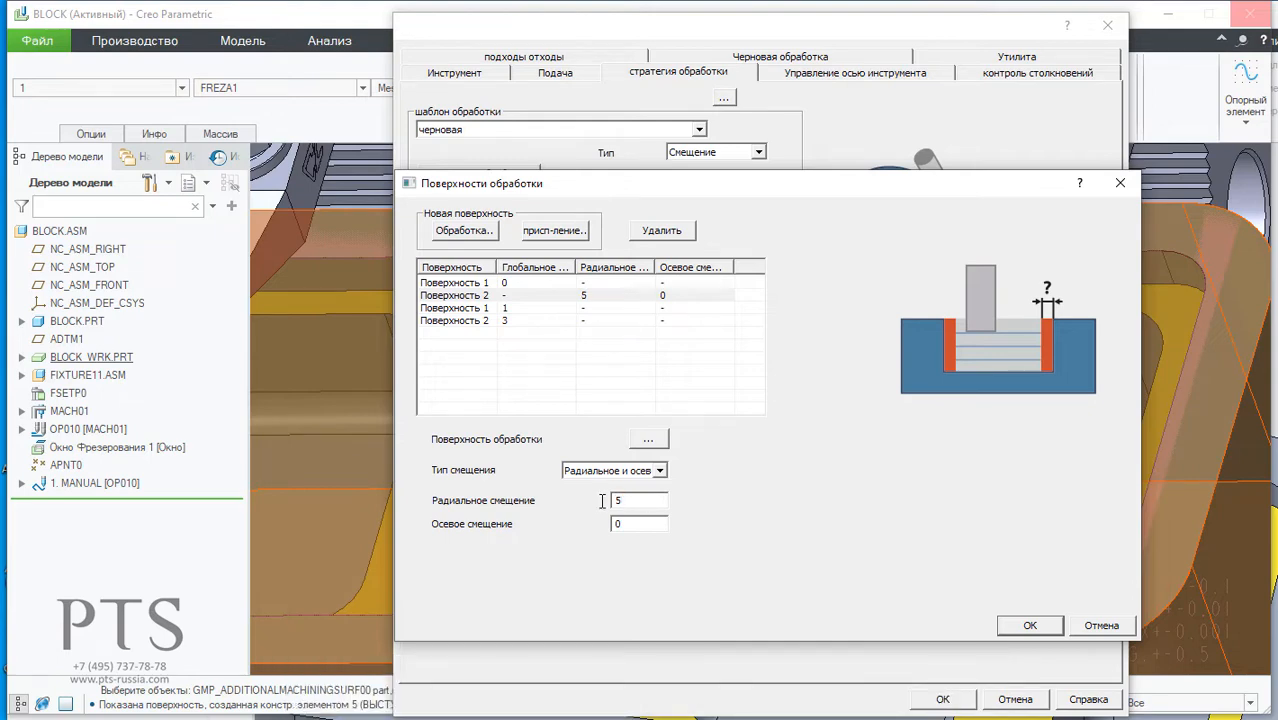
left_click(1030, 626)
left_click(946, 700)
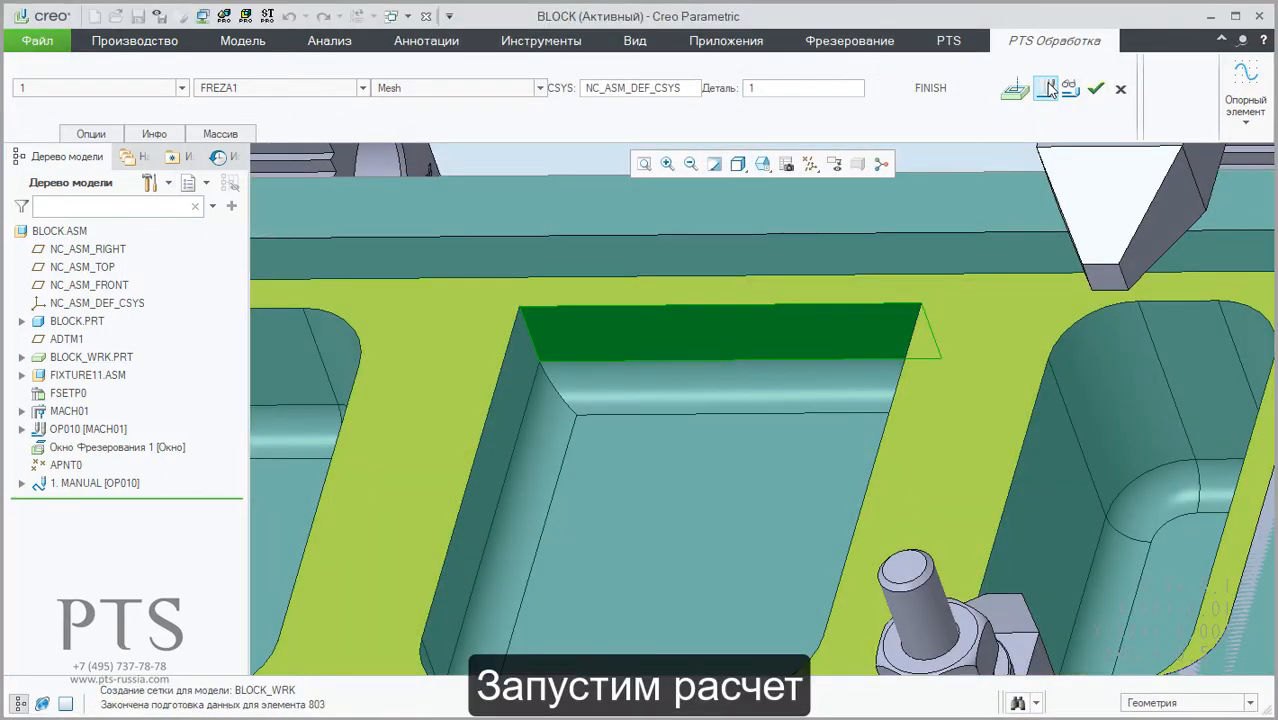
Step: Recalculate and accept the 1. MANUAL toolpath, and start its material removal simulation
left_click(1049, 89)
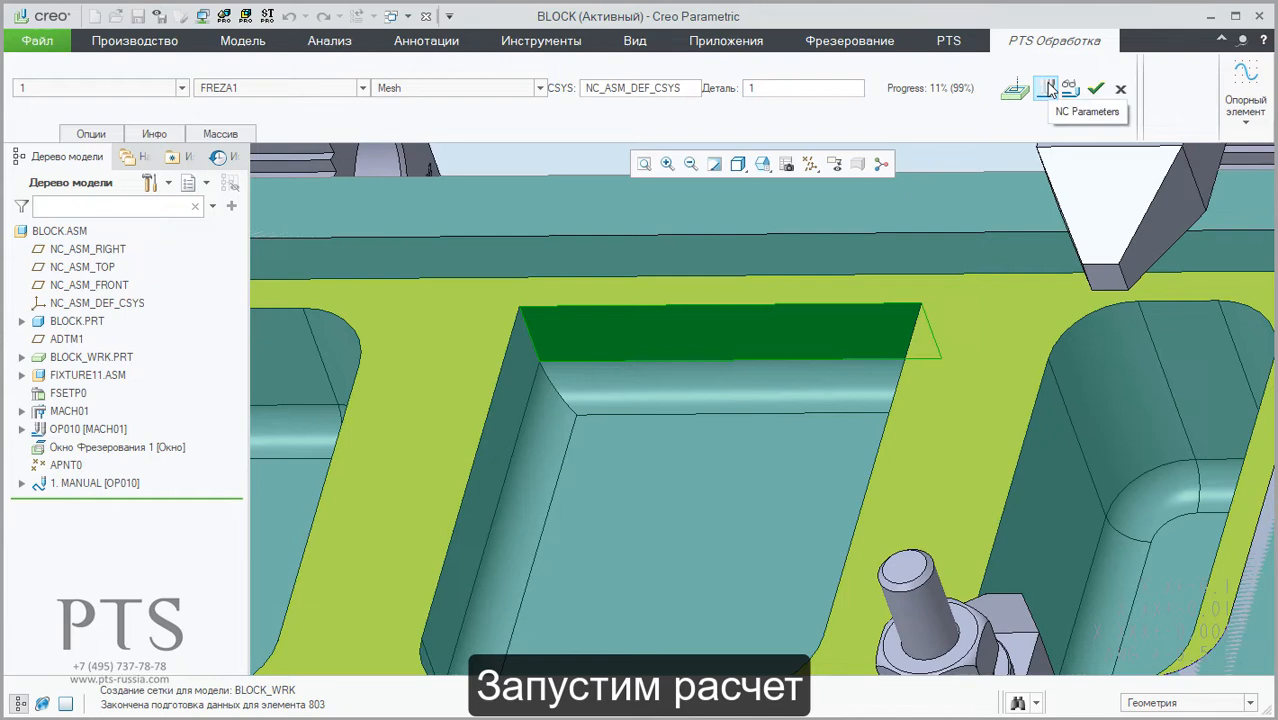
scroll(785, 340, "up", 5)
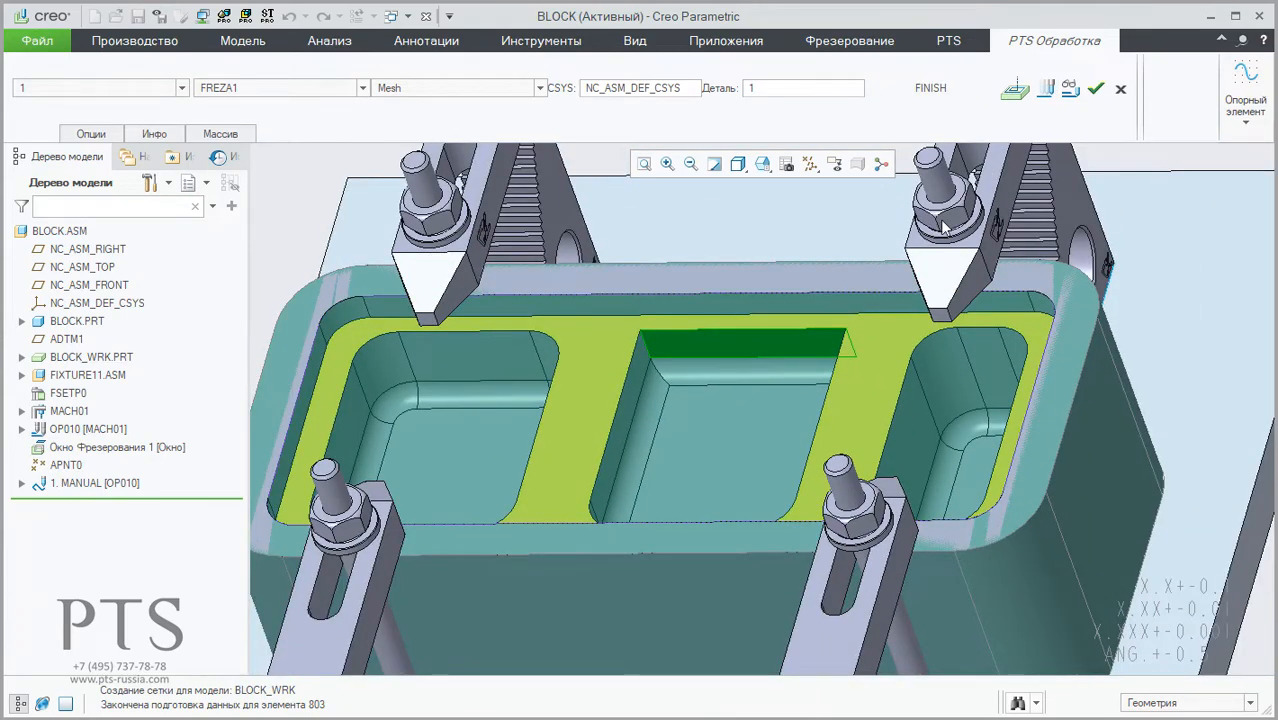
left_click(80, 485)
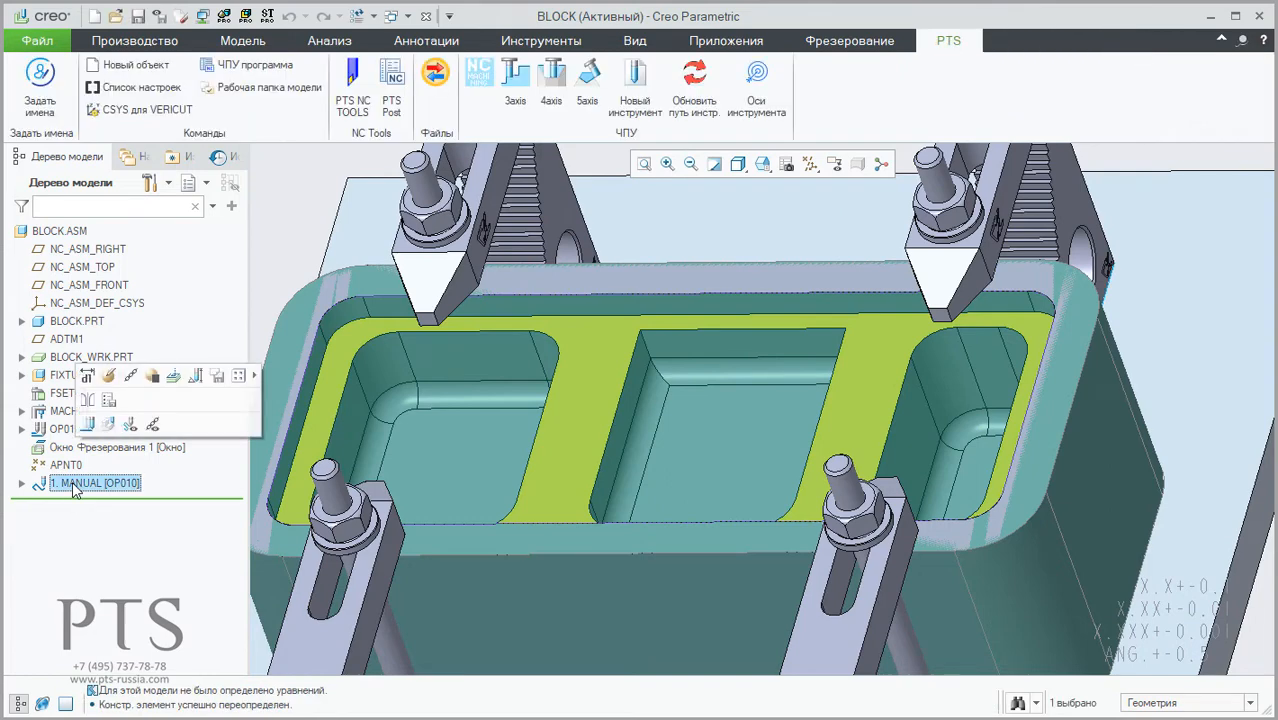
left_click(106, 425)
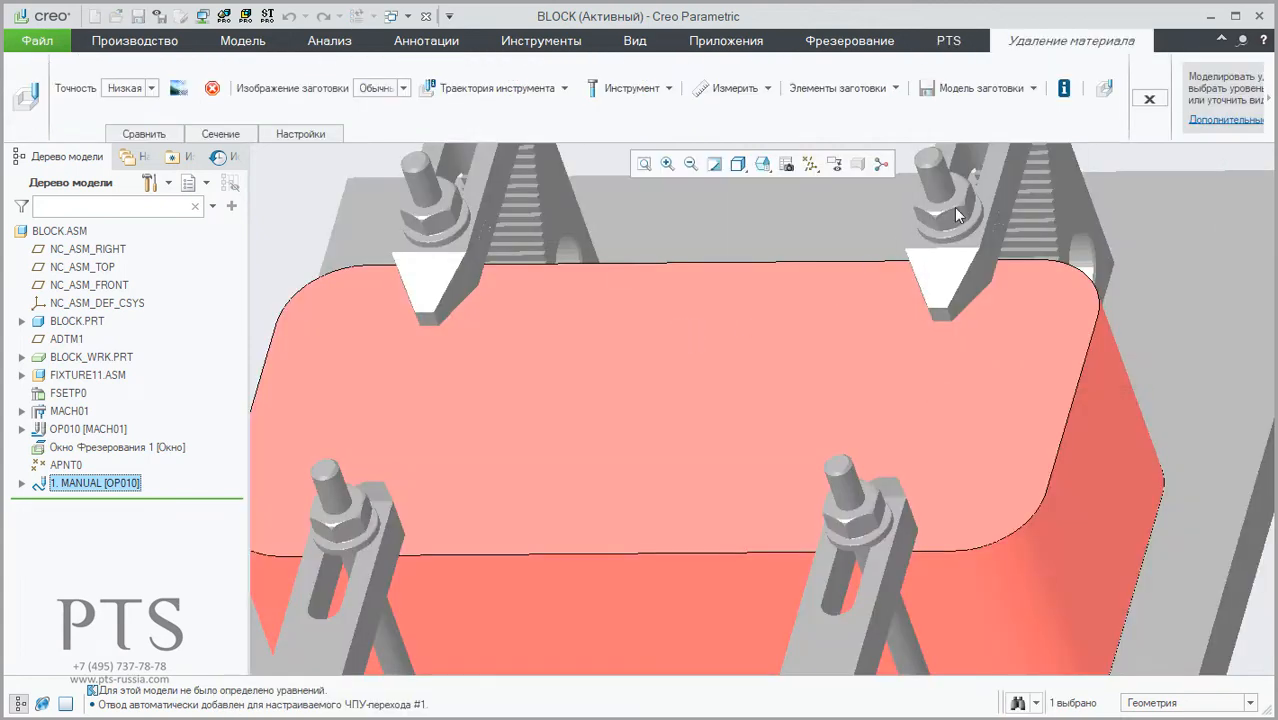
Step: Play the material removal simulation over the whole block and hide the tool holder
left_click(1105, 92)
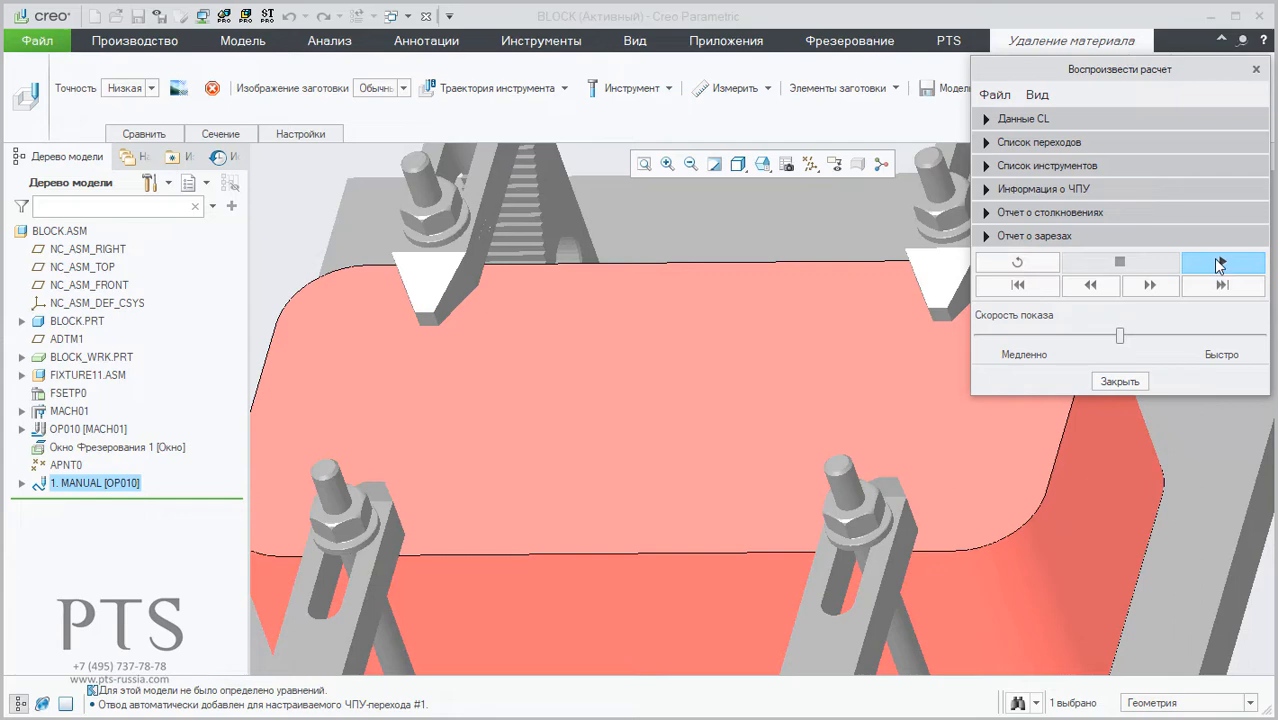
scroll(533, 486, "down", 3)
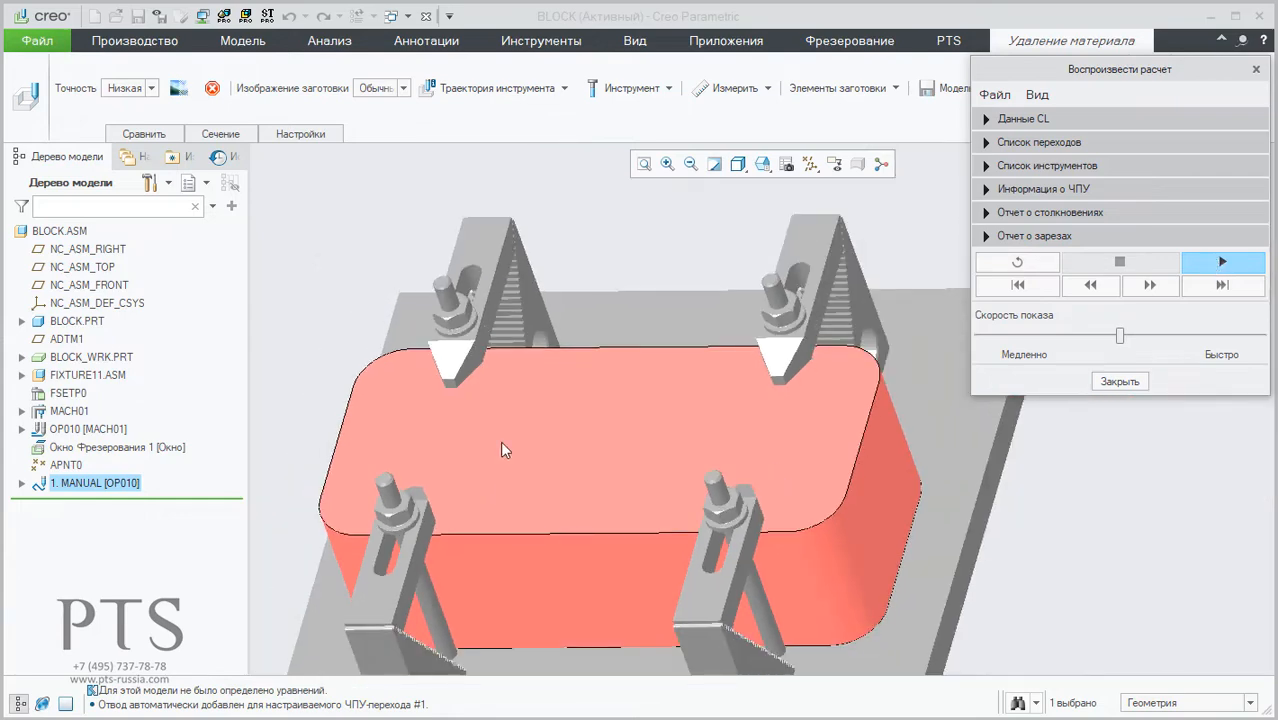
left_click(1226, 266)
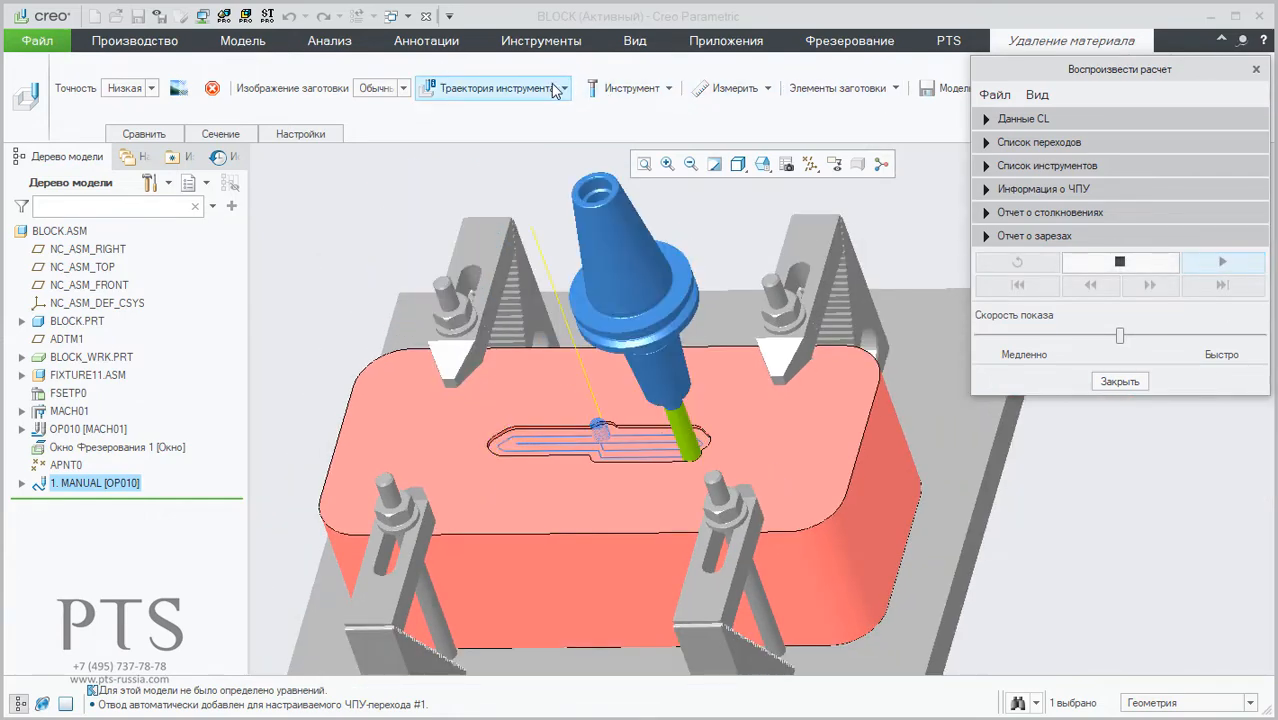
left_click(612, 90)
left_click(622, 110)
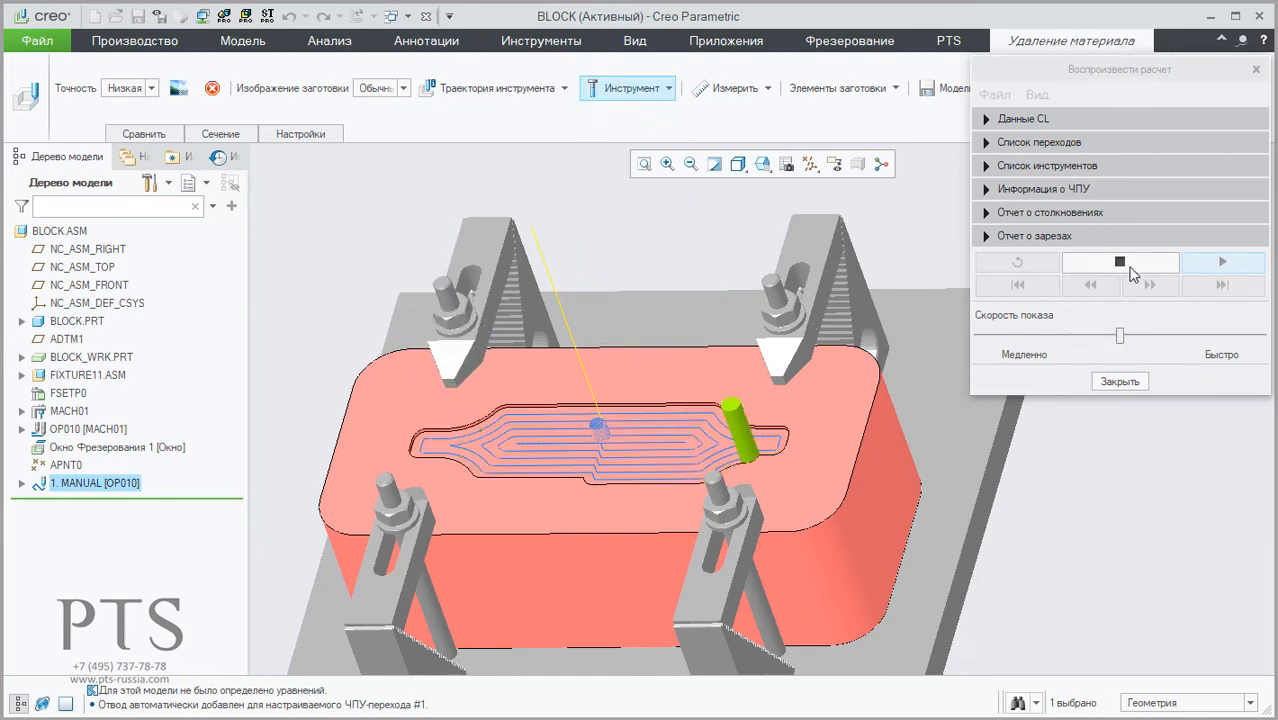
Step: Skip the simulation ahead to the final stock shape and turn off the toolpath display
left_click(1124, 264)
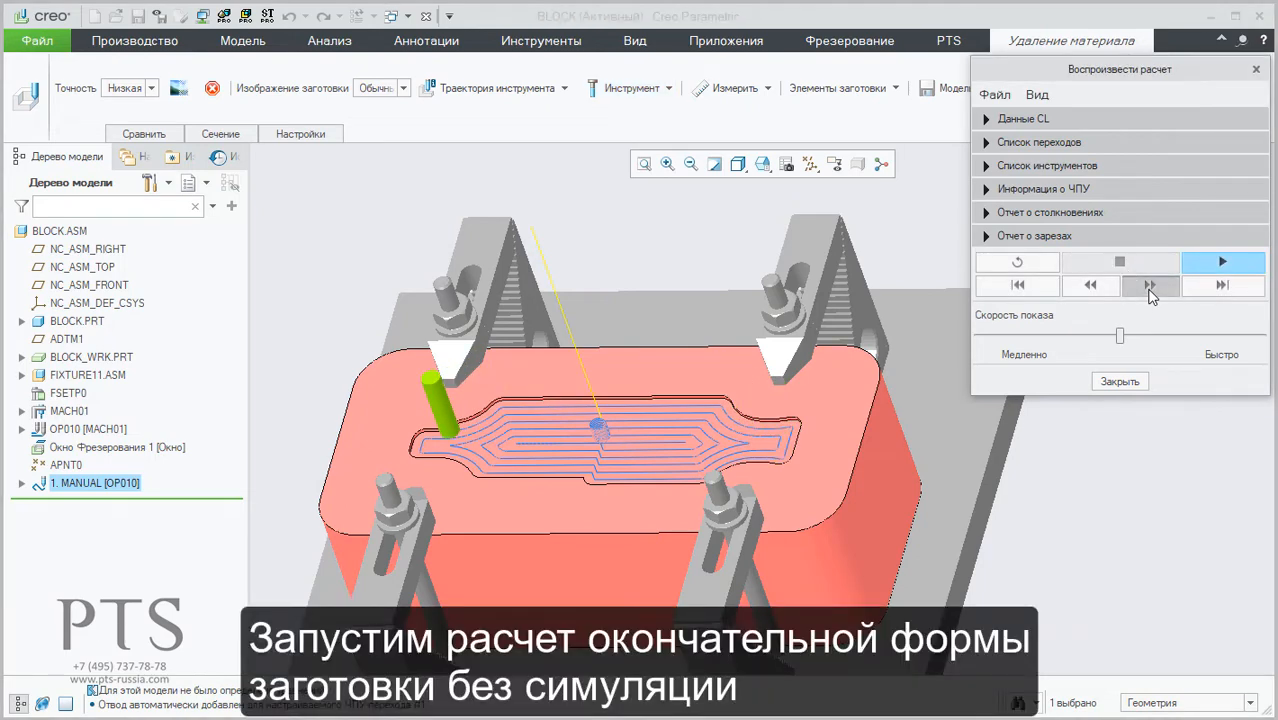
left_click(1150, 286)
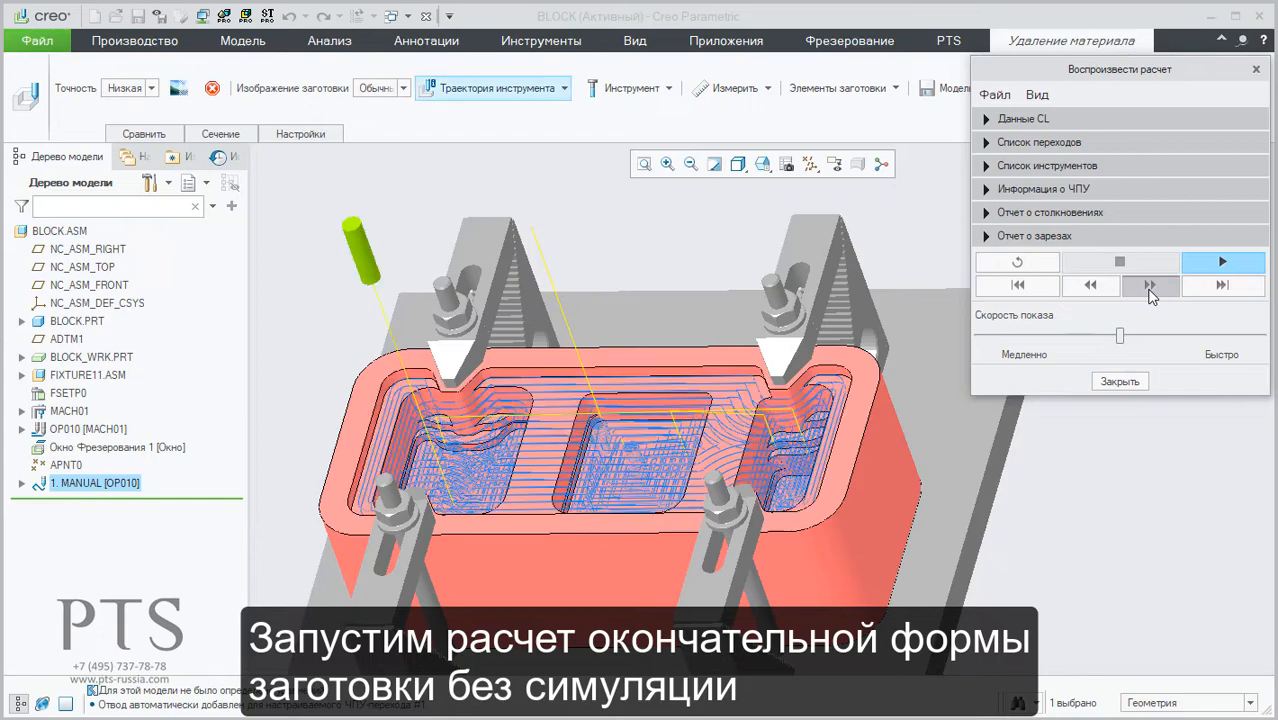
left_click(497, 88)
left_click(509, 129)
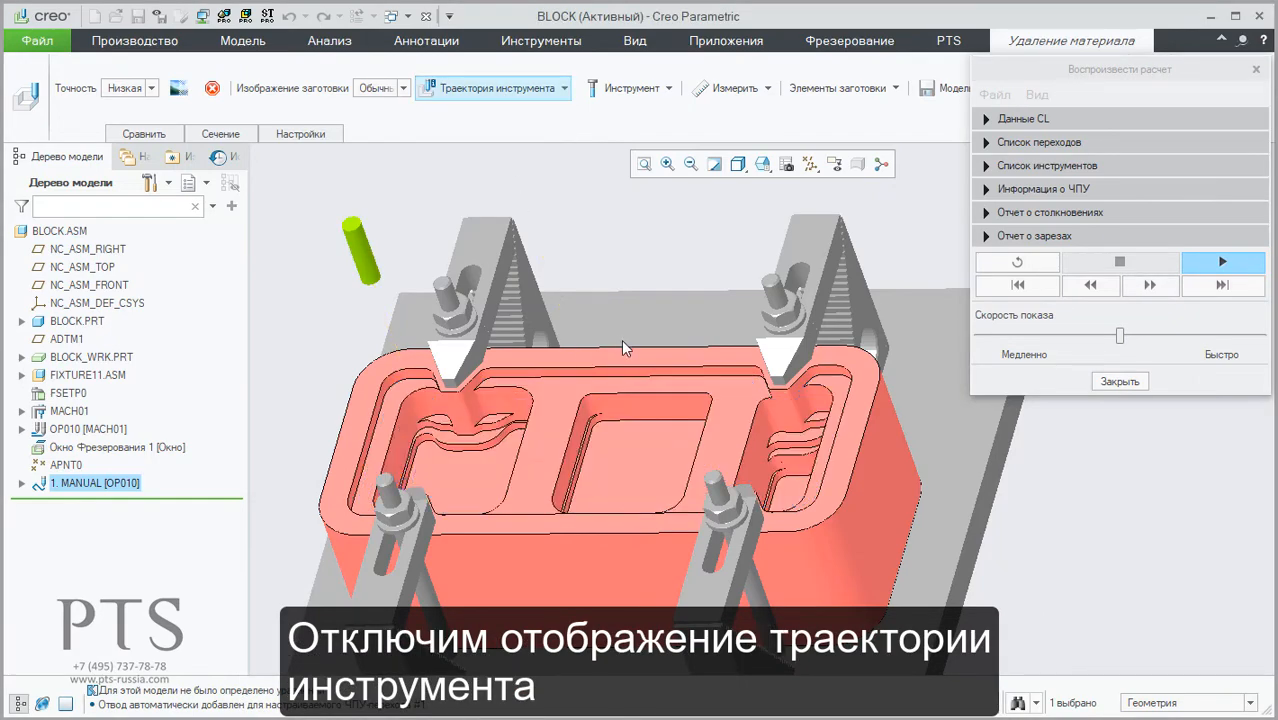
Step: Examine the material left on the middle pocket's rear wall and around the clamps, and close the simulation
middle_click_drag(616, 338, 529, 350)
scroll(529, 350, "down", 5)
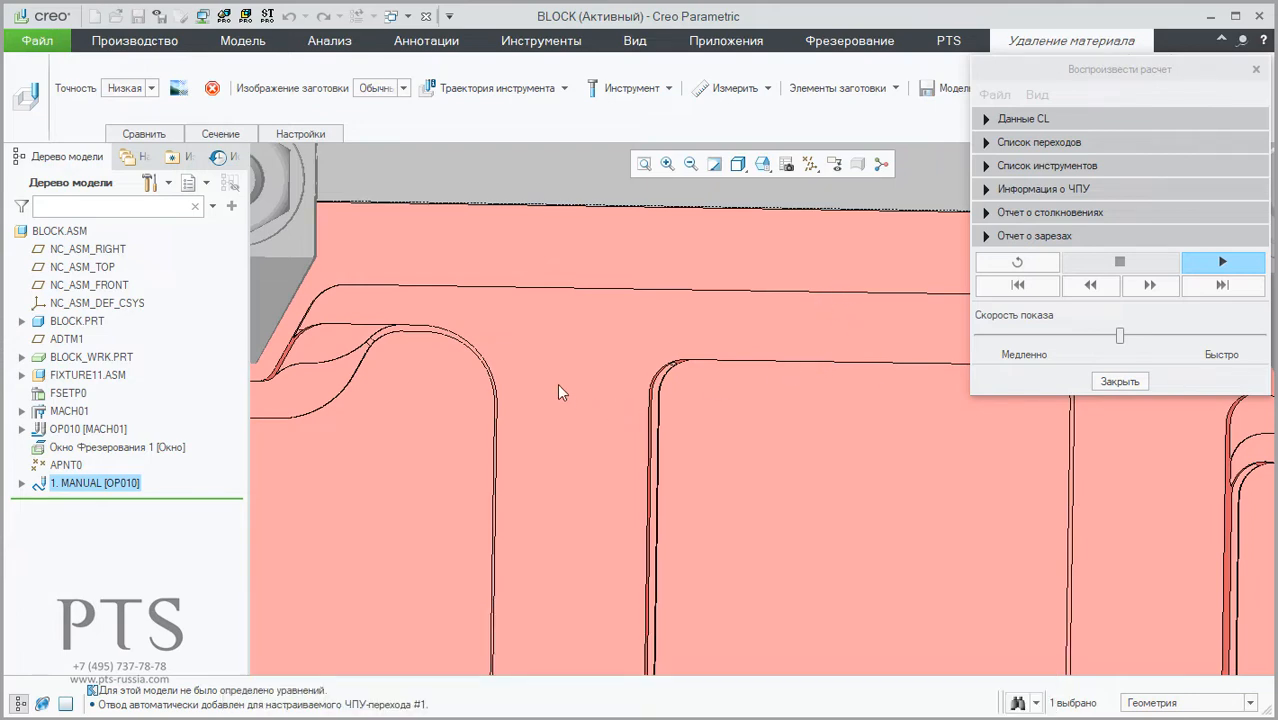
scroll(540, 356, "up", 5)
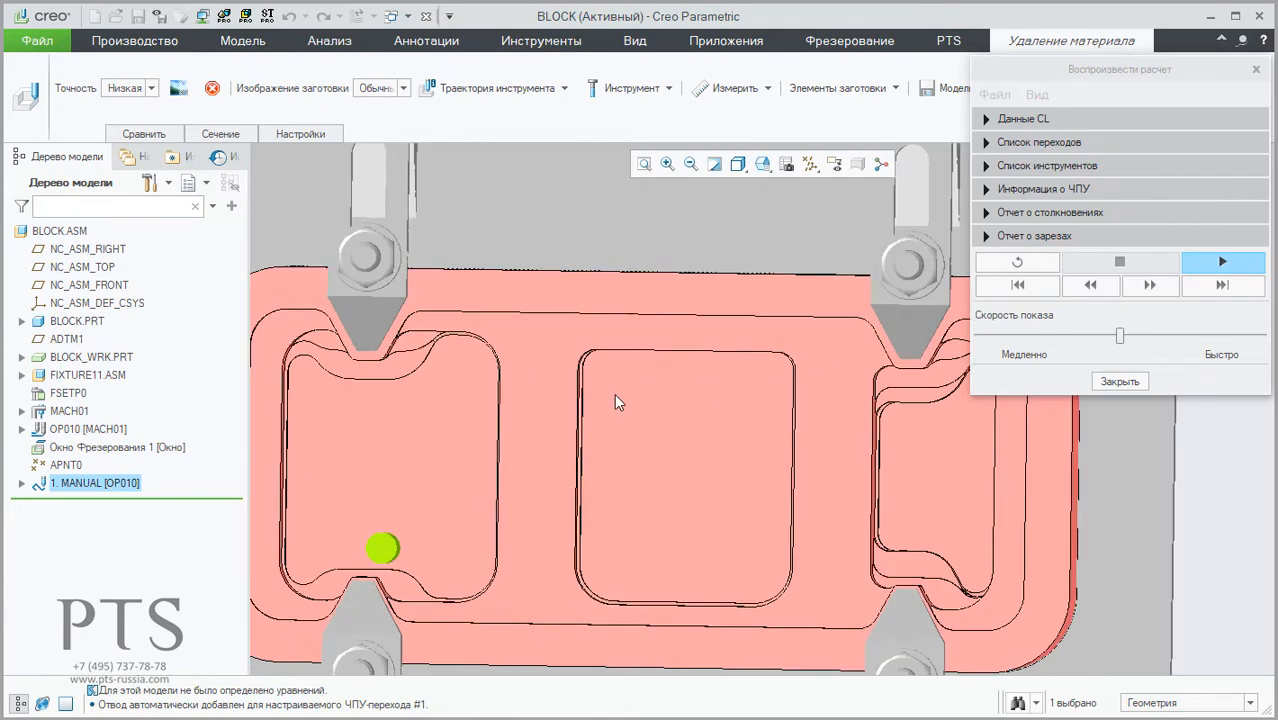
middle_click_drag(614, 393, 614, 343)
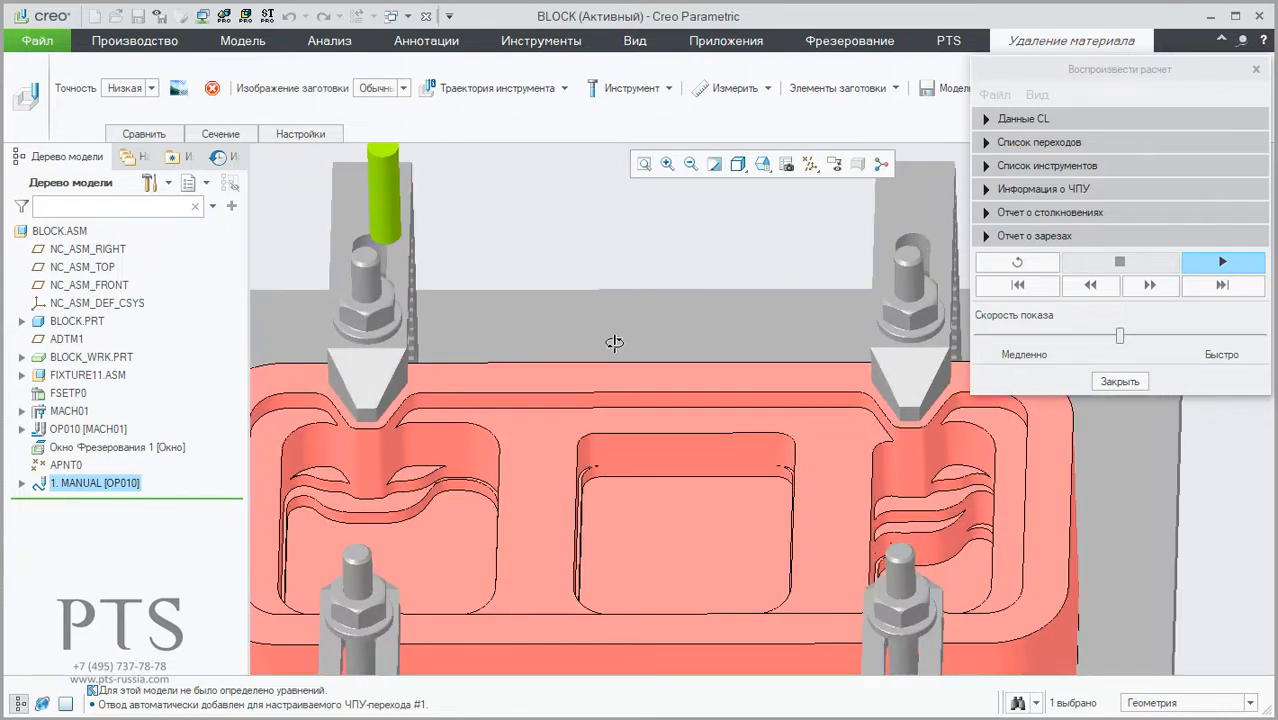
left_click(1122, 381)
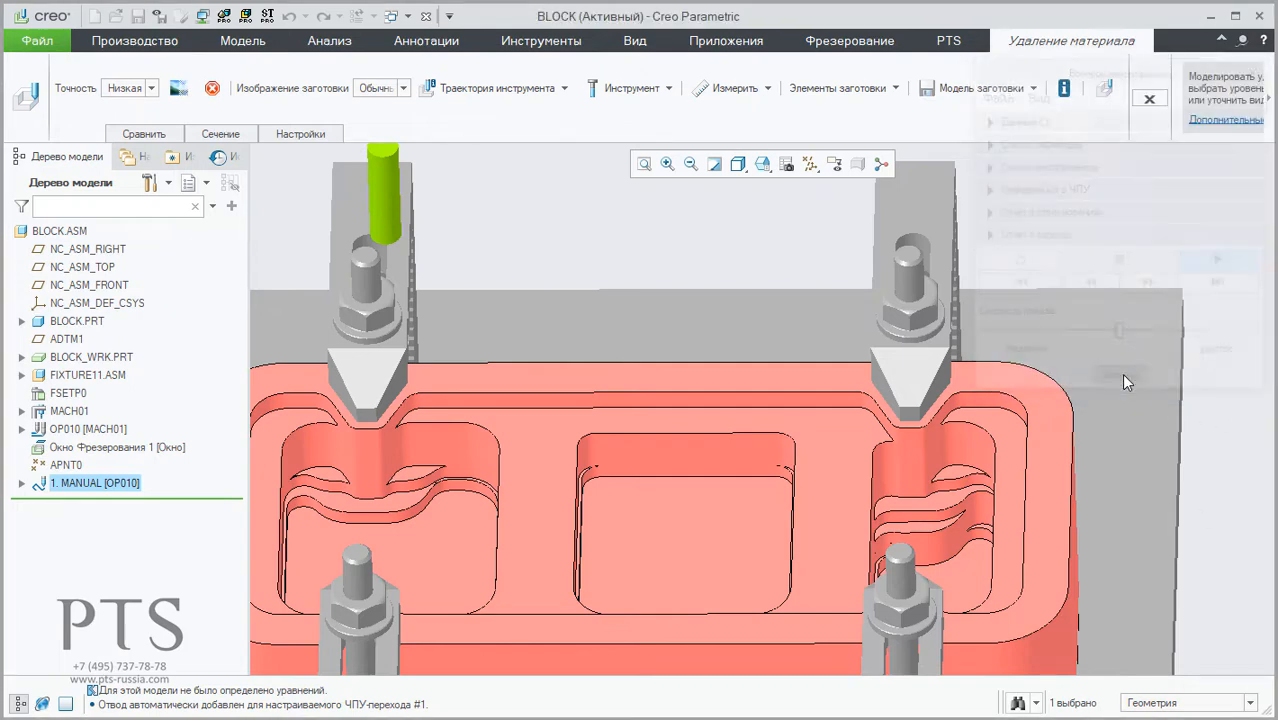
left_click(1149, 99)
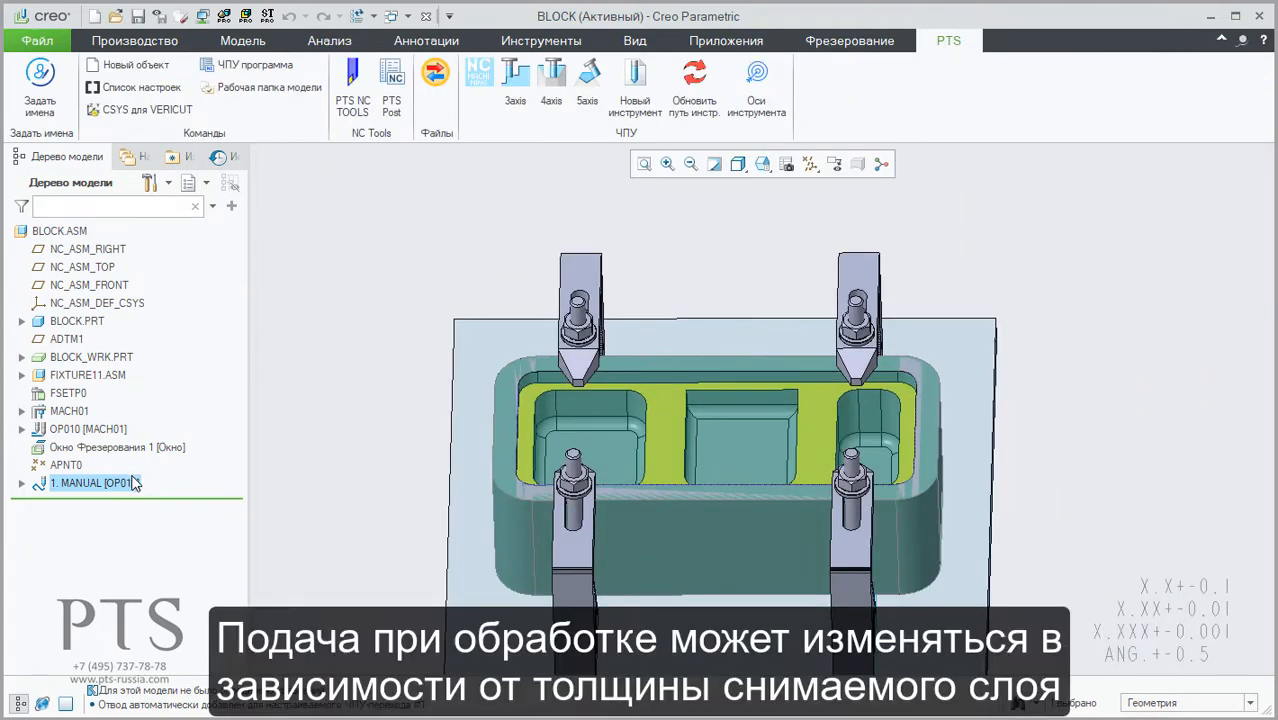
Step: Enable the adaptive feed rate in the 1. MANUAL operation's feed parameters and accept the settings
right_click(131, 486)
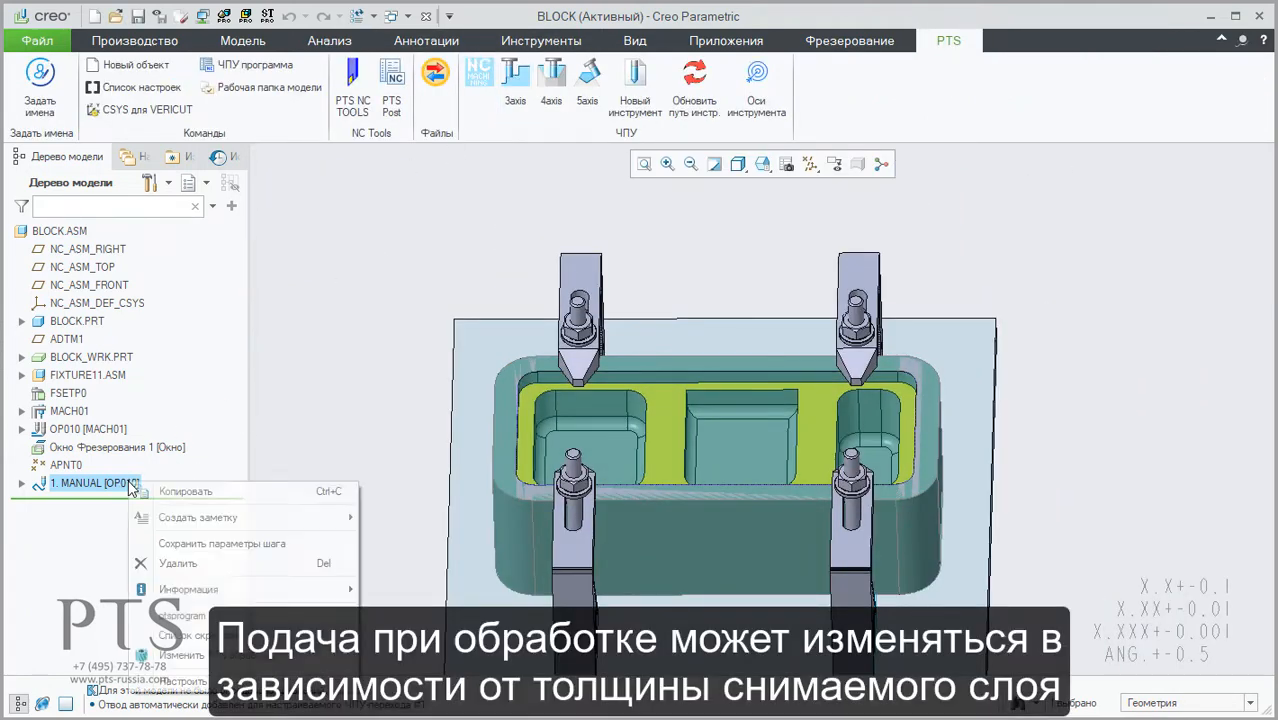
left_click(204, 657)
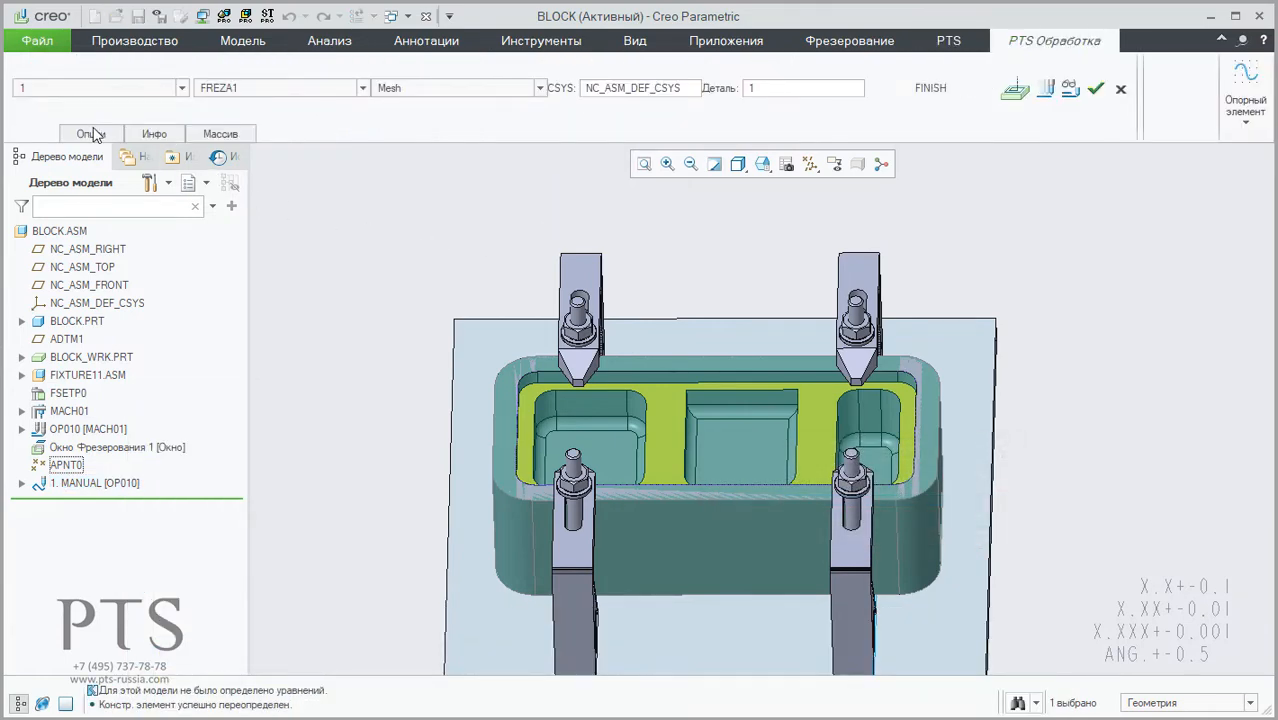
left_click(1020, 91)
left_click_drag(780, 128, 561, 32)
left_click(424, 70)
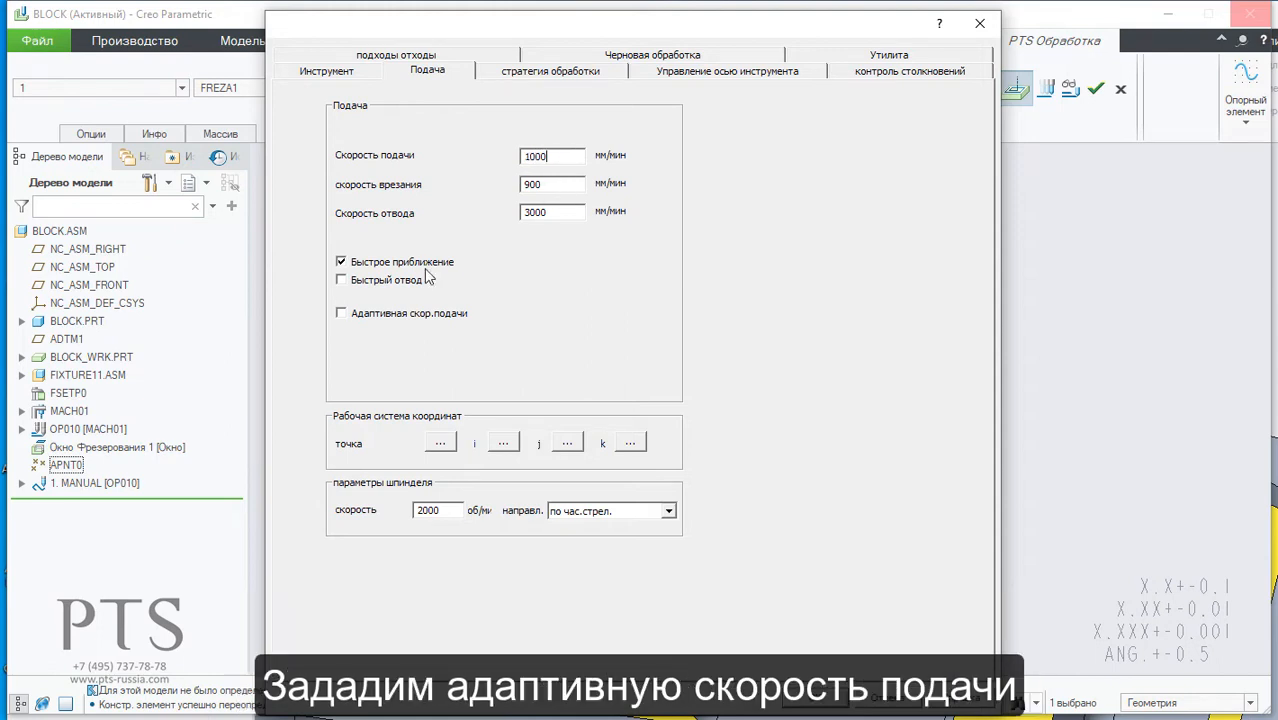
left_click(342, 314)
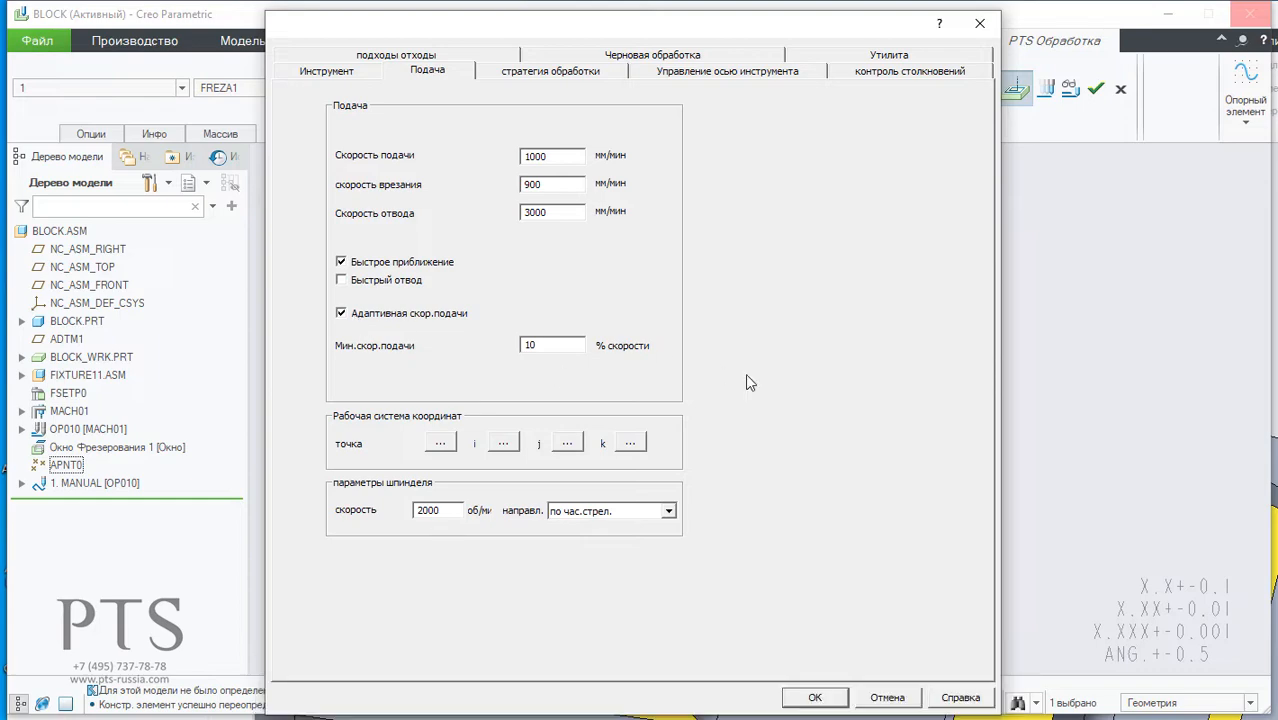
left_click(806, 700)
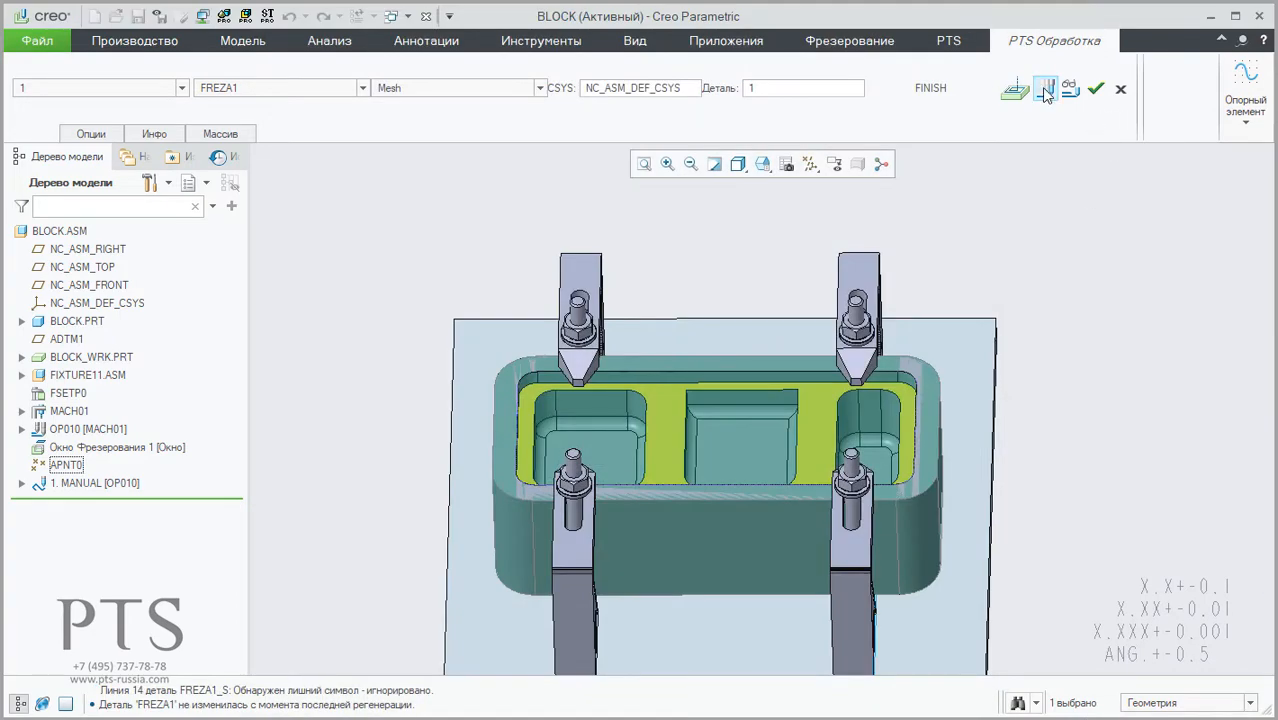
Step: Recalculate the 1. MANUAL toolpath with the adaptive feed, accept the operation, and start its material removal simulation
left_click(1046, 90)
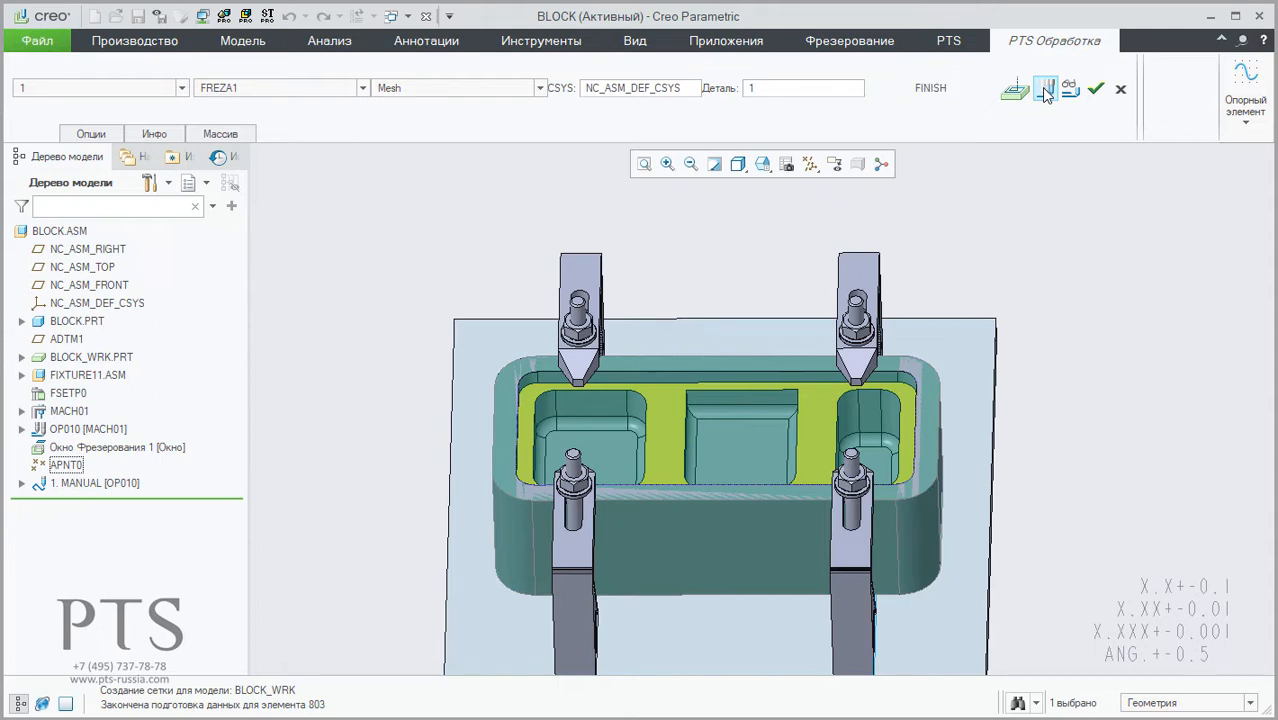
left_click(1096, 91)
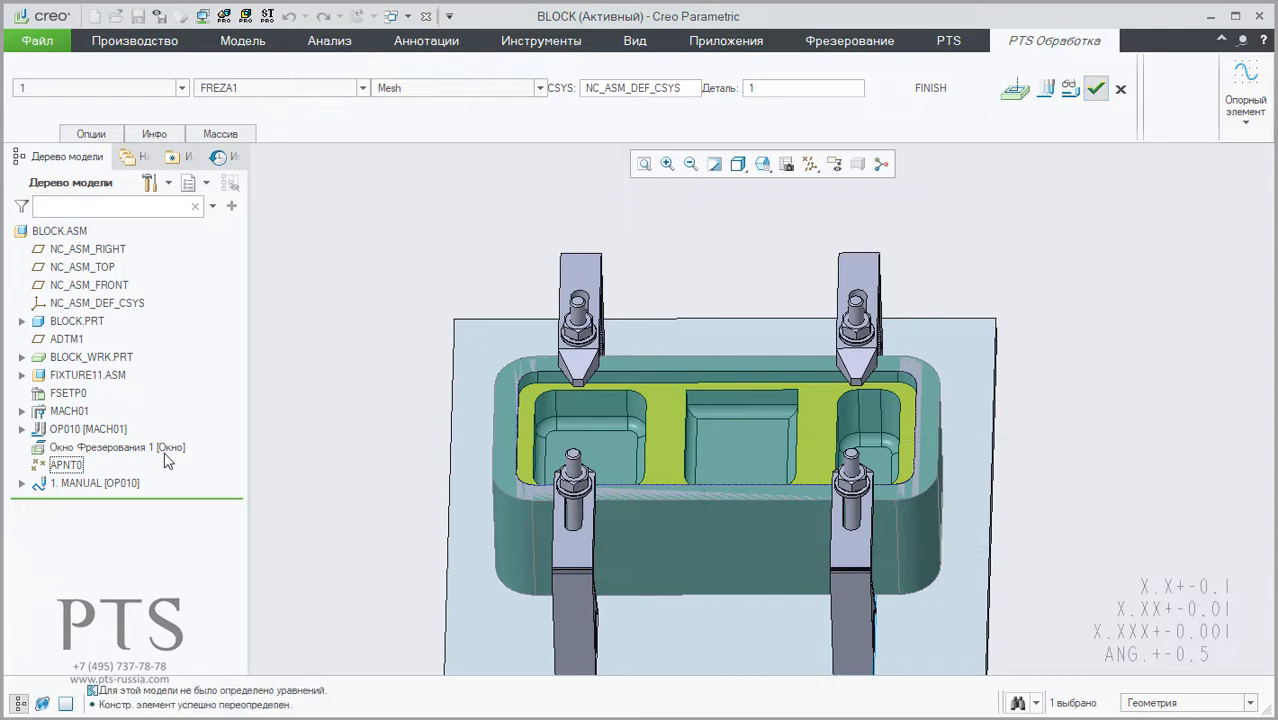
left_click(80, 485)
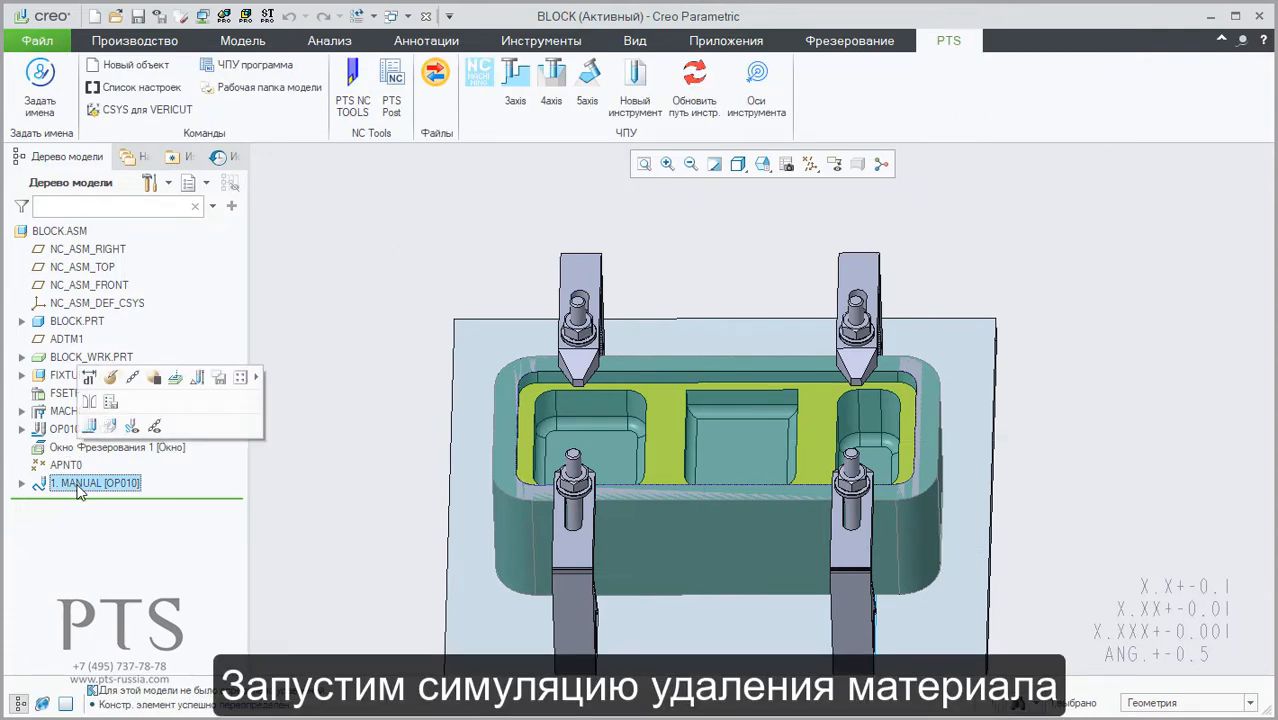
left_click(110, 427)
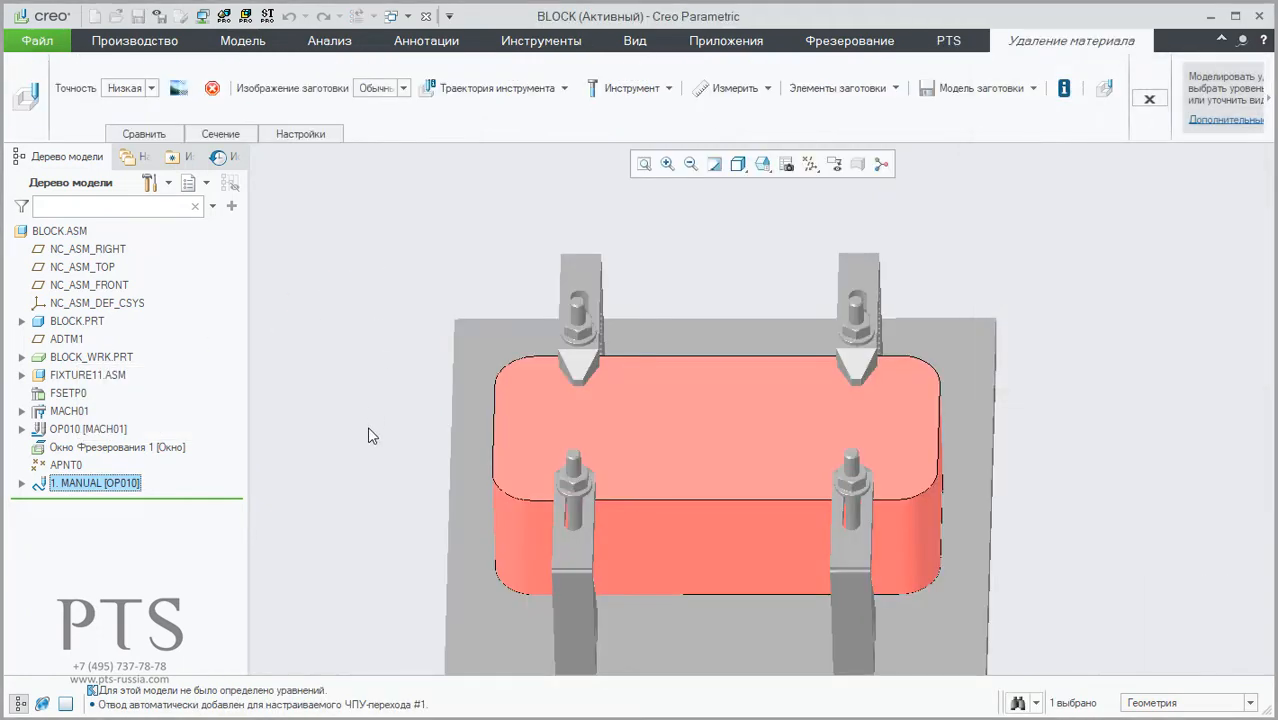
Step: Open the simulation playback with the CL data fully readable and reduce the display speed to the slowest setting
scroll(367, 426, "down", 3)
middle_click_drag(586, 456, 572, 433)
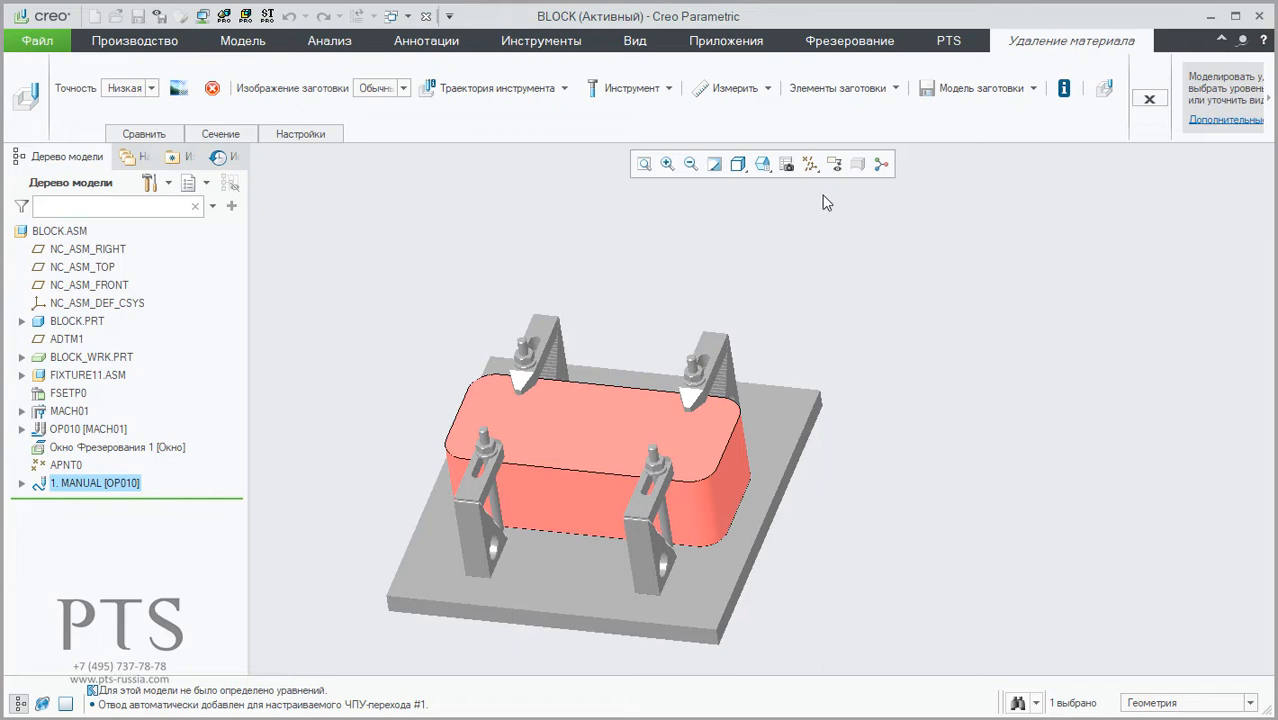
left_click(1104, 88)
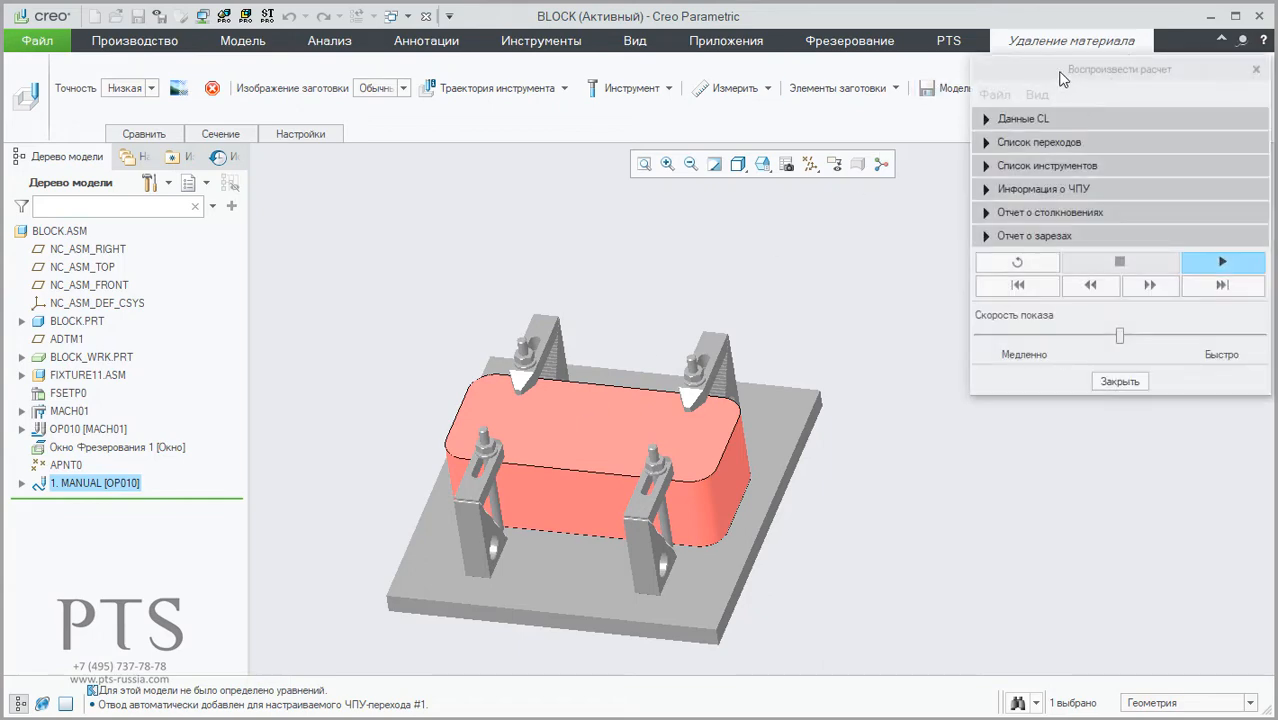
left_click(990, 119)
left_click_drag(1064, 38, 896, 32)
left_click_drag(952, 603, 810, 602)
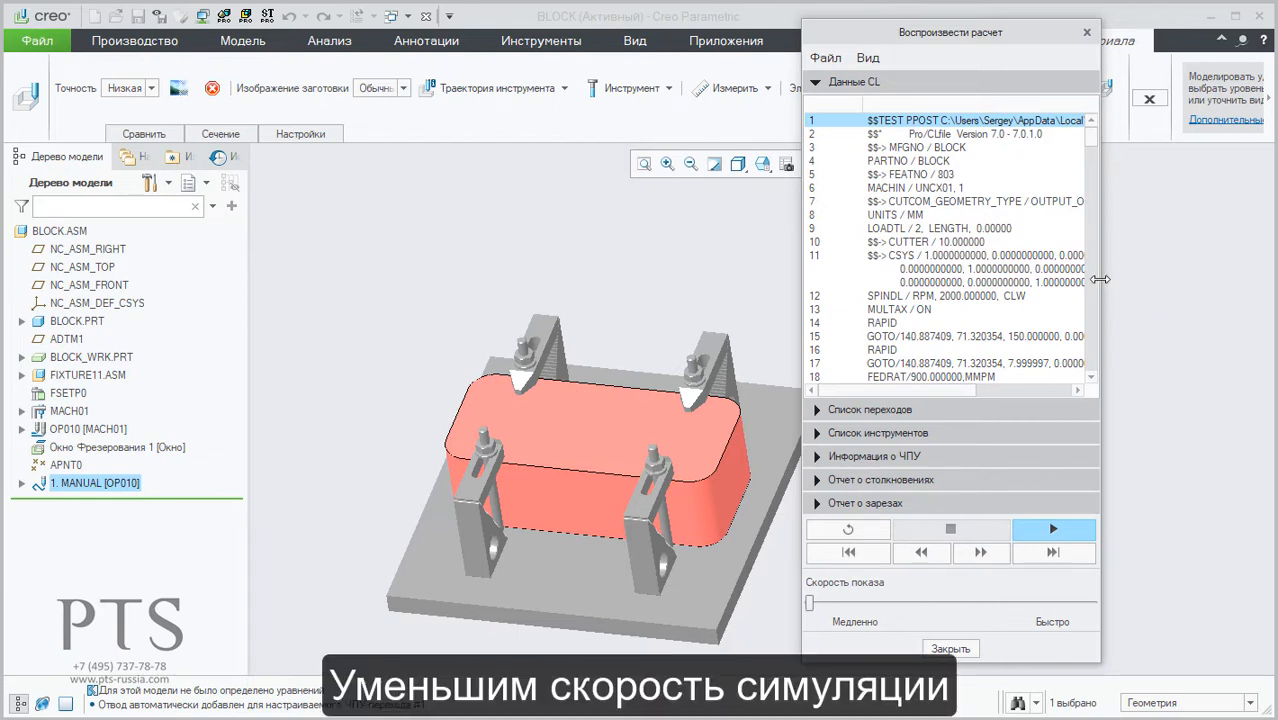
left_click_drag(1100, 279, 1239, 290)
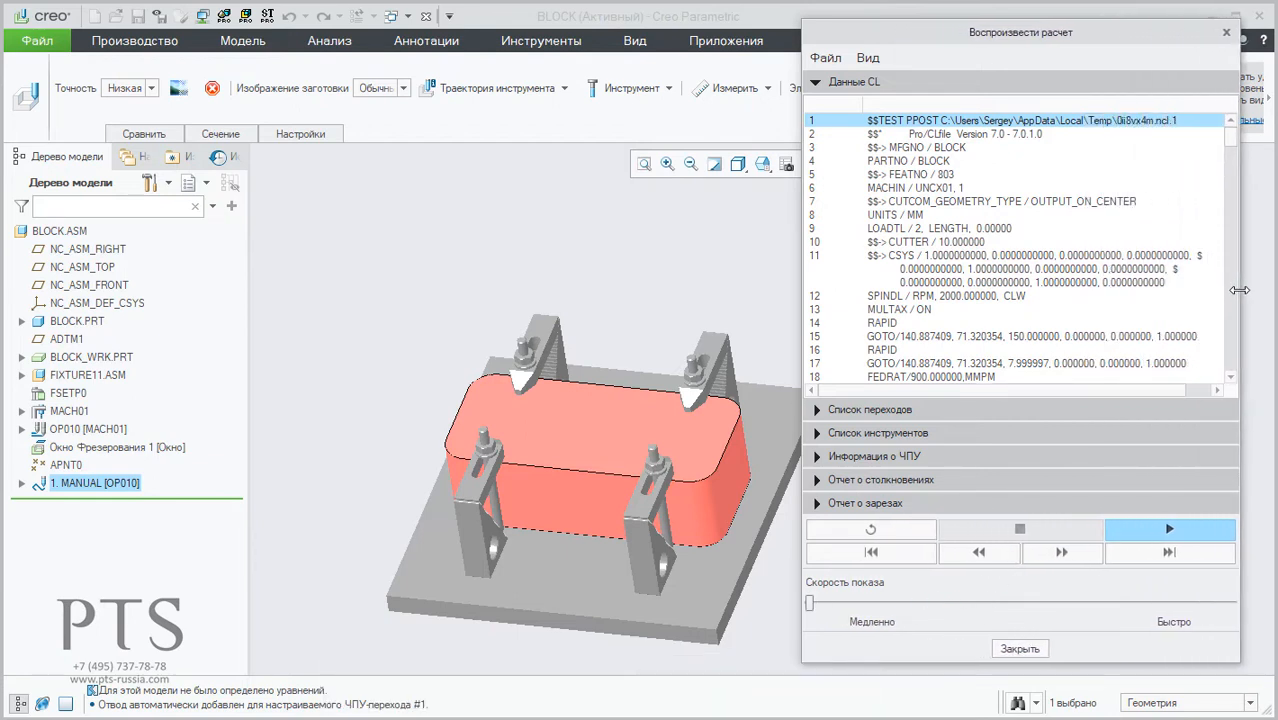
Step: Play the simulation in short stretches, examine how the FEDRAT values in the CL data change along the cut, and close the simulation
left_click(1182, 530)
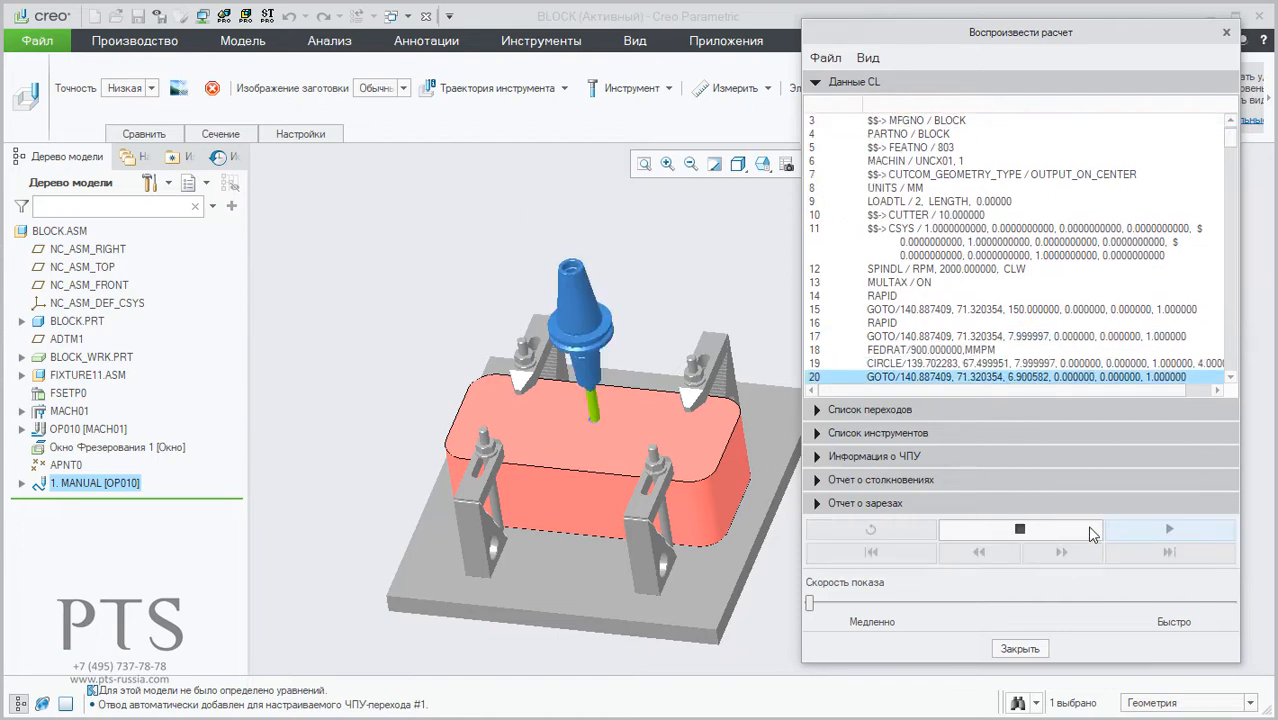
left_click(990, 524)
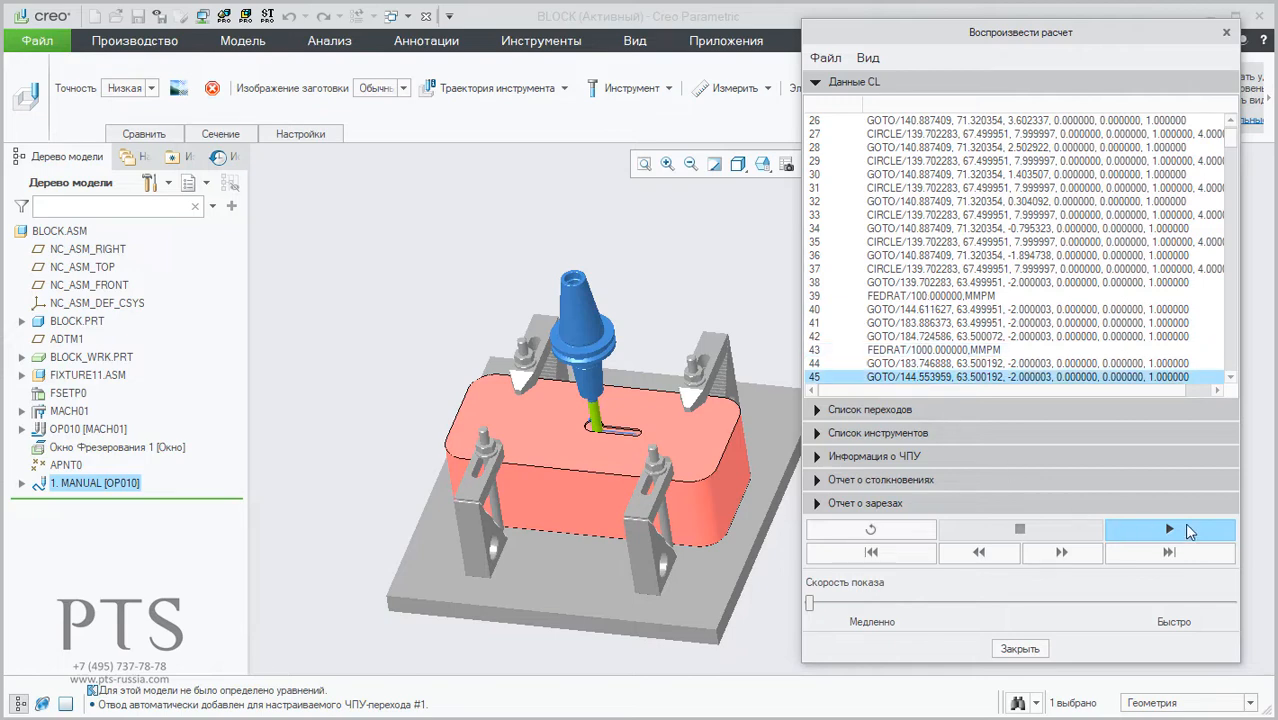
left_click(1172, 528)
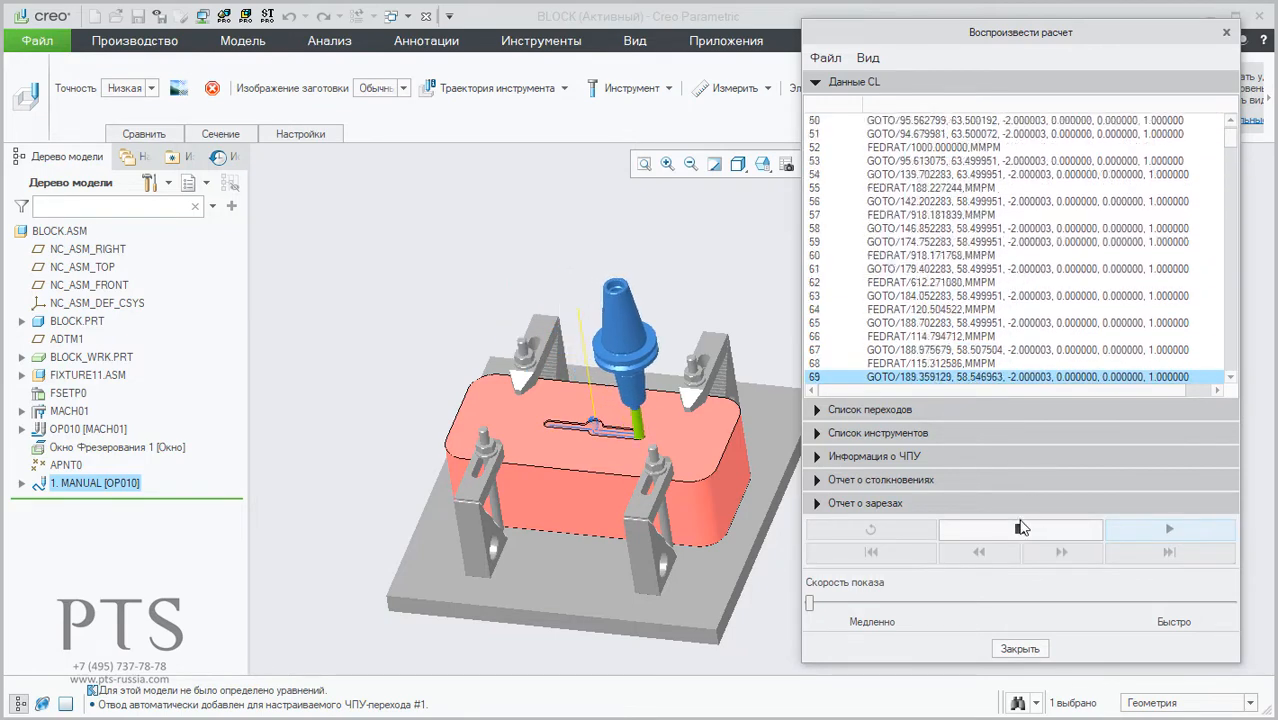
left_click(1020, 528)
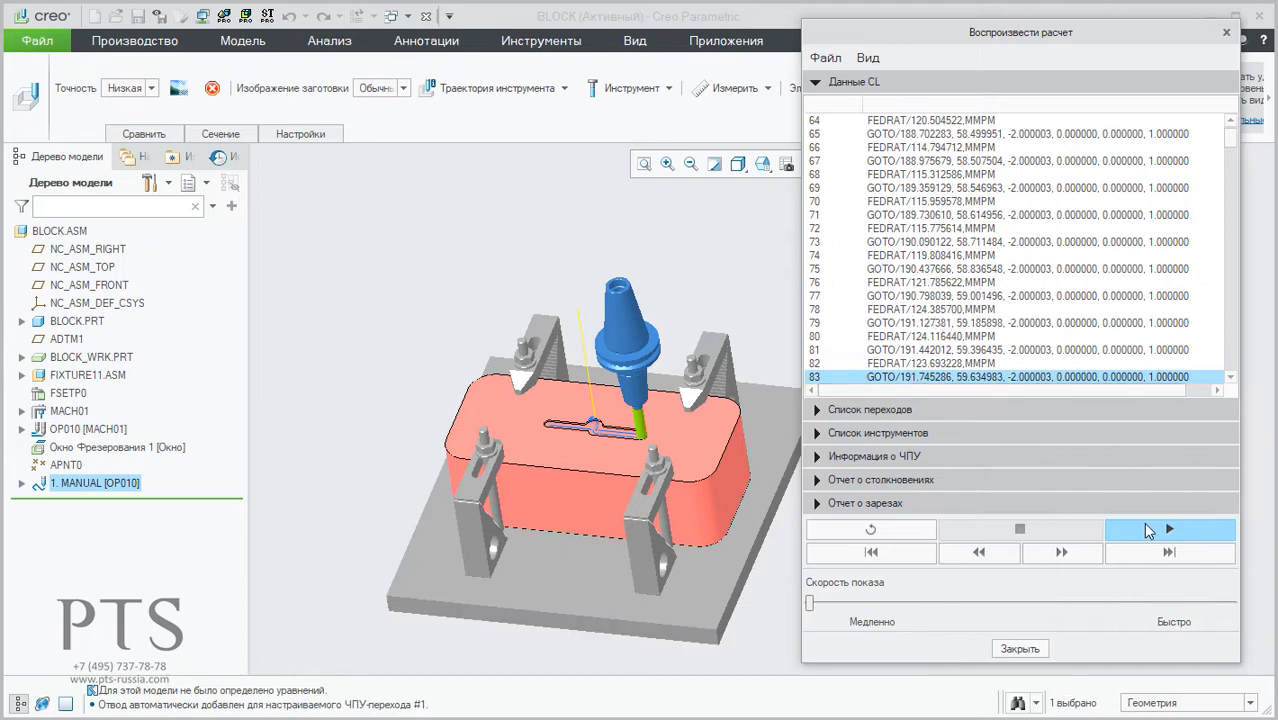
left_click(1148, 531)
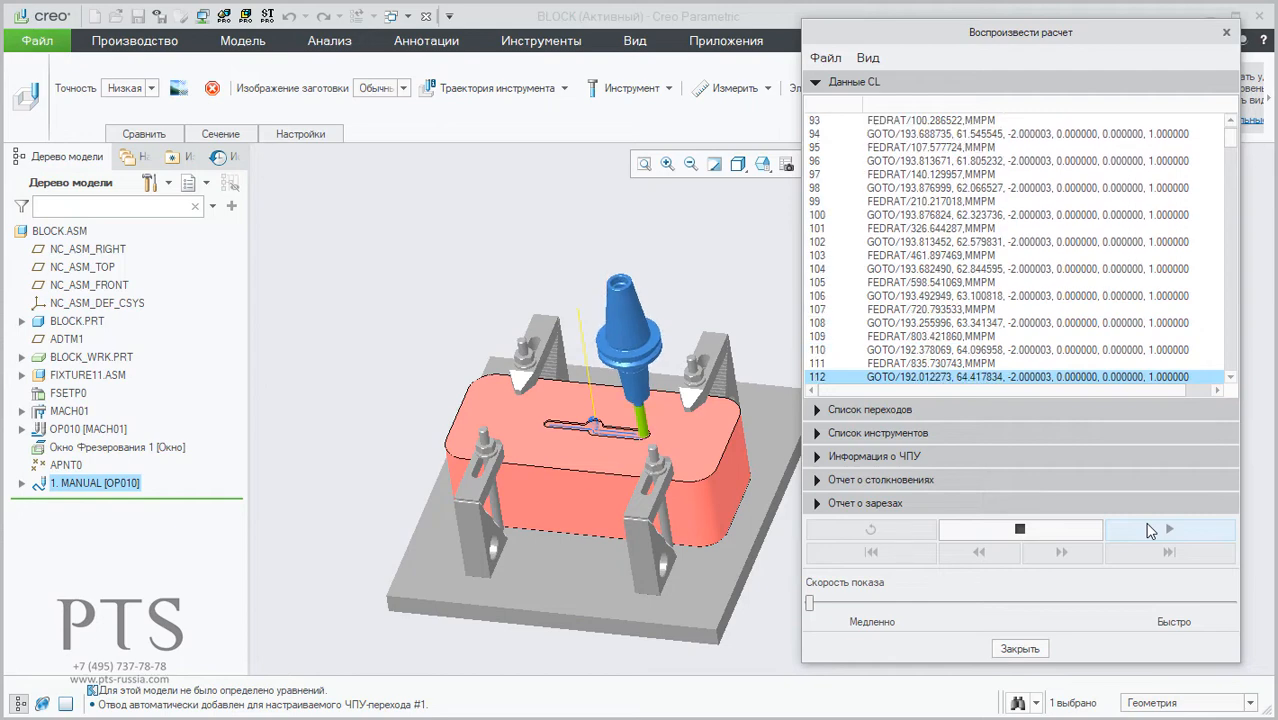
left_click(1021, 529)
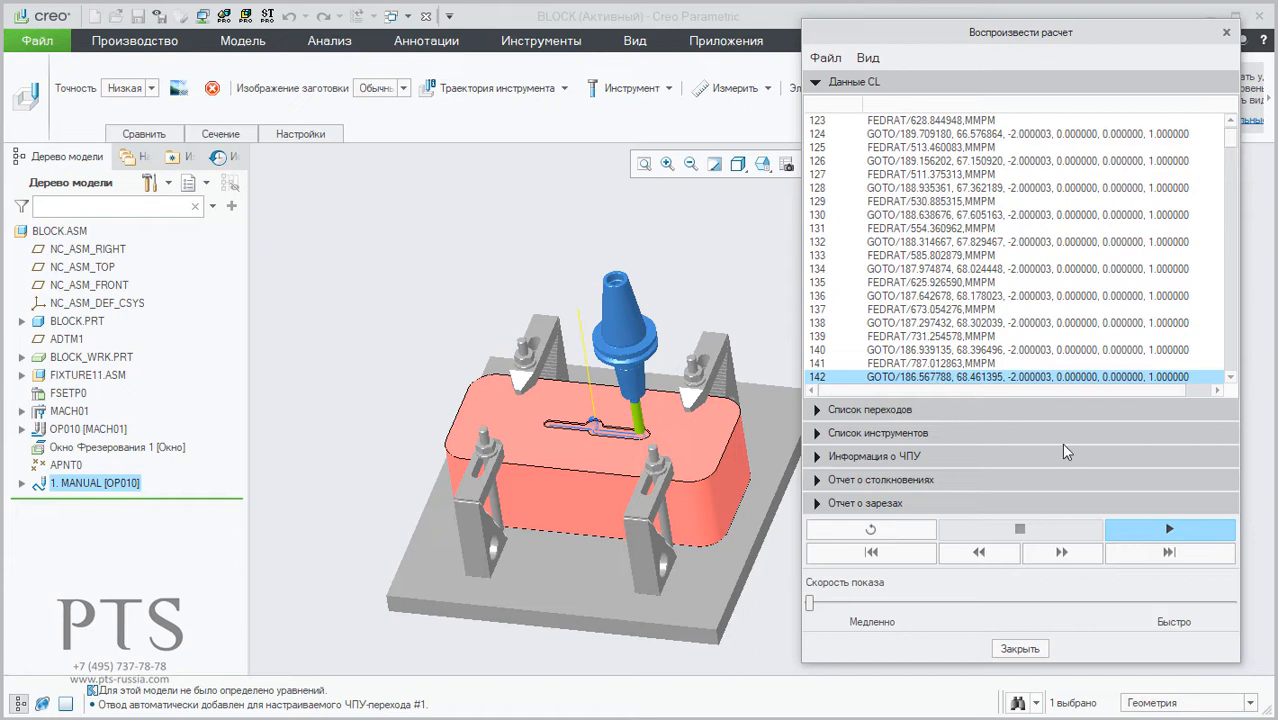
left_click(1187, 535)
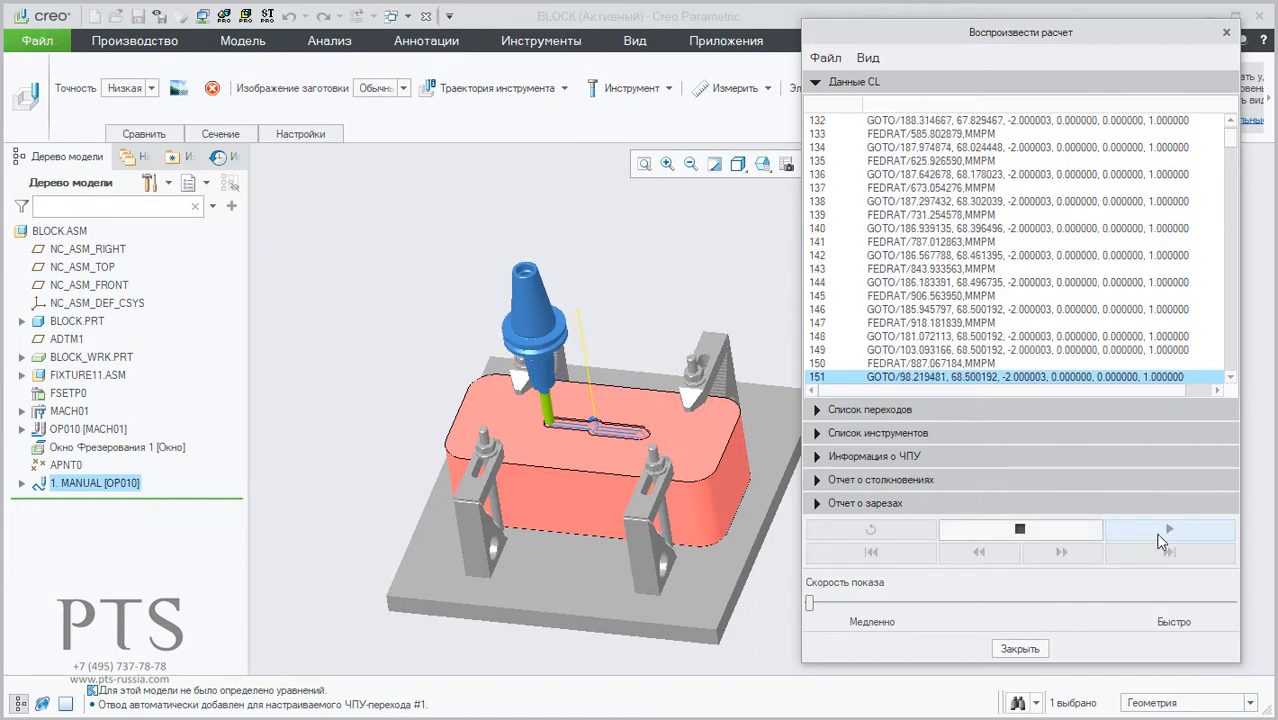
left_click(1028, 528)
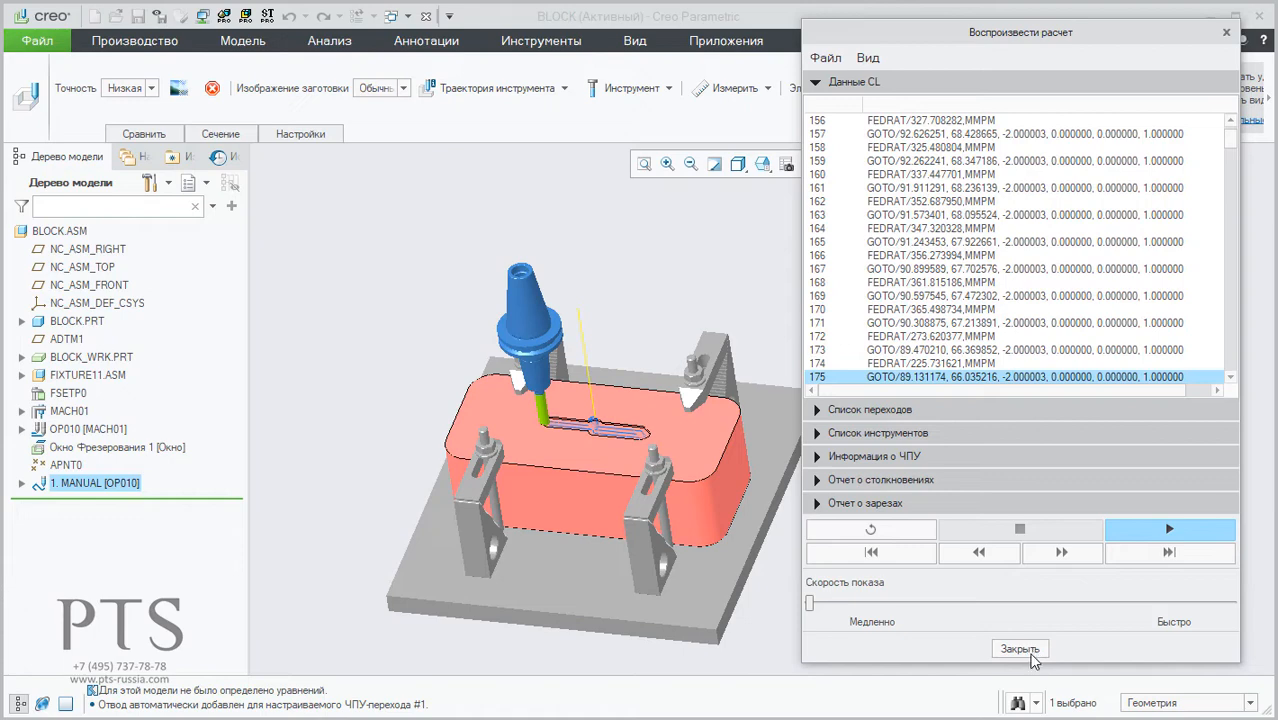
left_click(1020, 649)
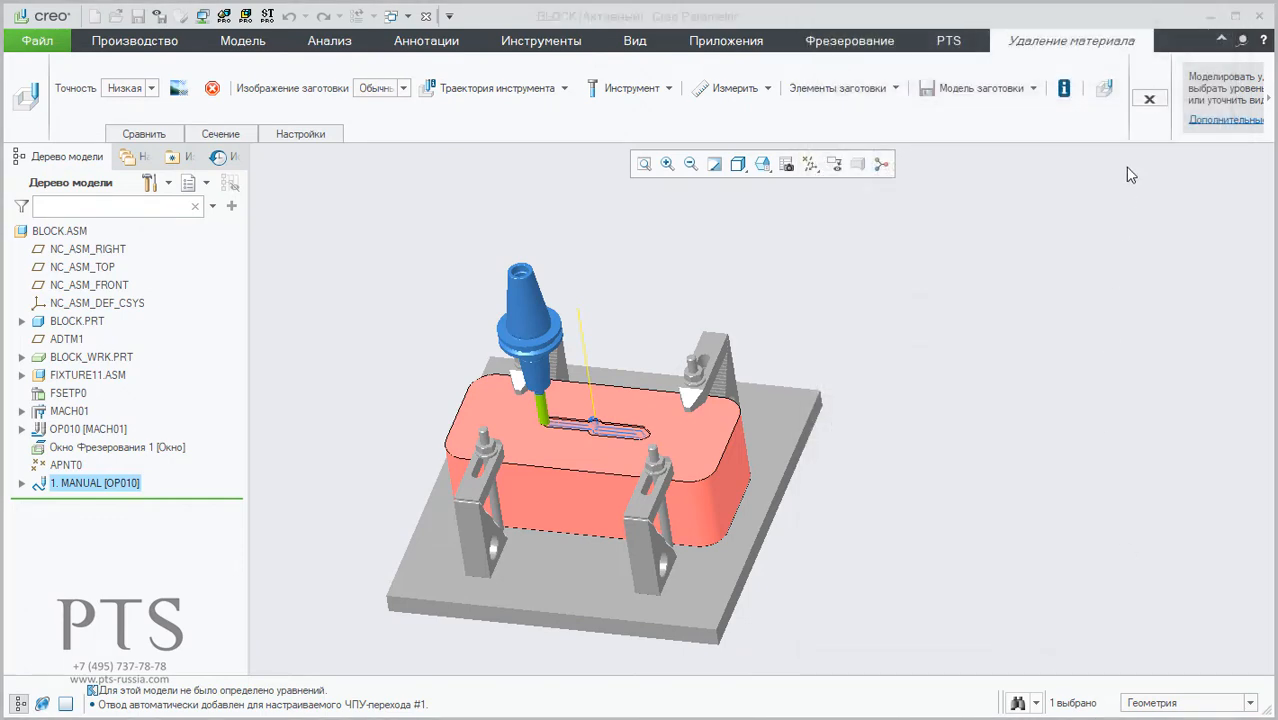
left_click(1150, 99)
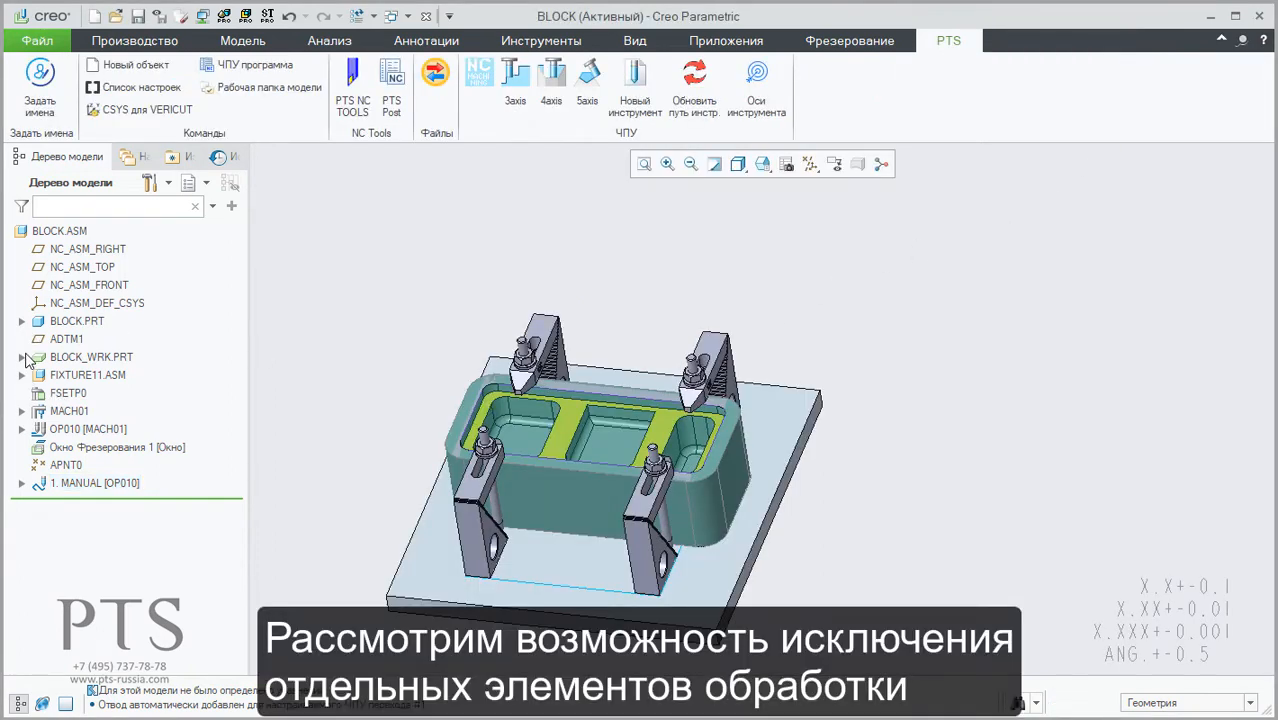
Step: Set the front-to-back dimension of the clamp layout sketch in FIXTURE11.ASM to 320 and regenerate so the clamps move apart
left_click(592, 588)
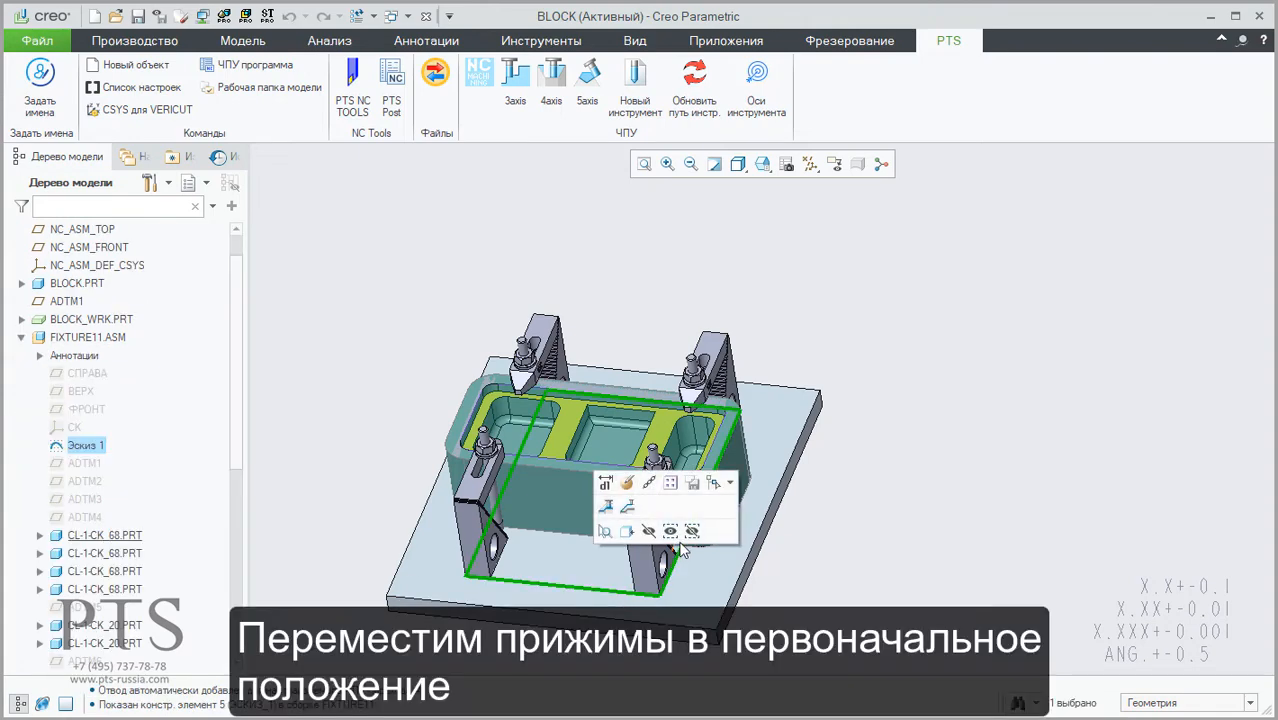
left_click(605, 483)
double_click(741, 484)
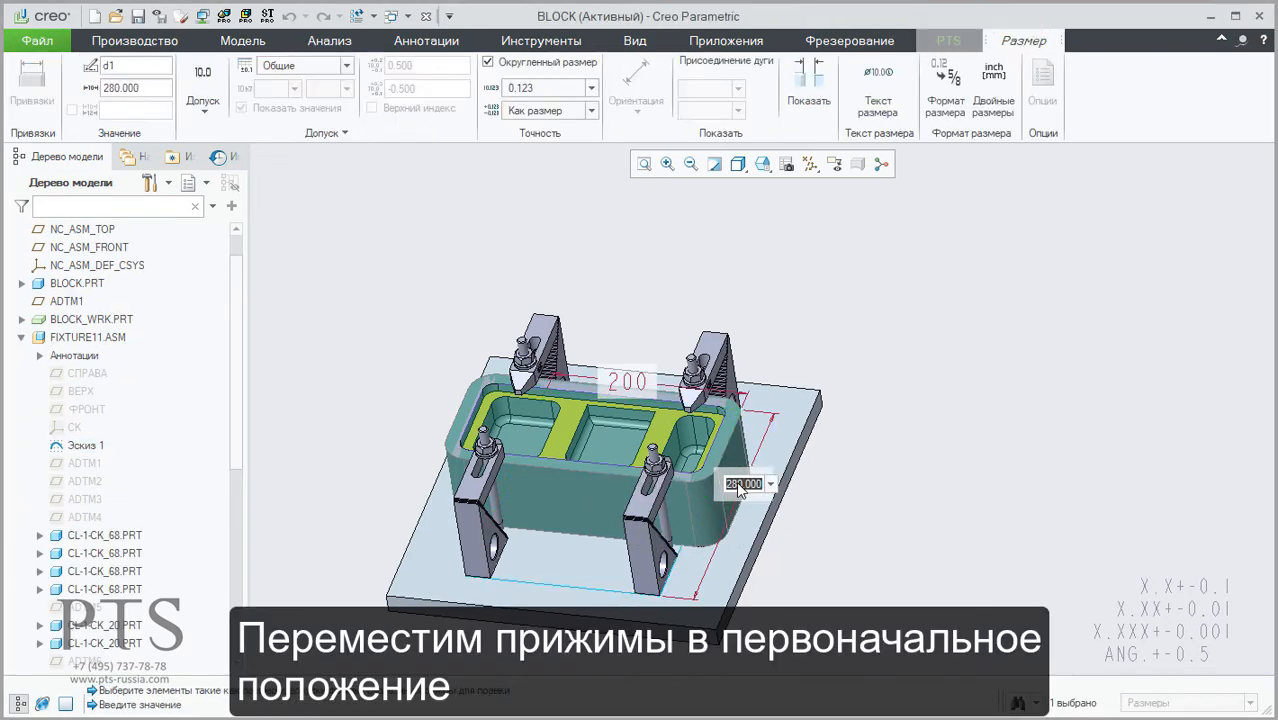
type("320")
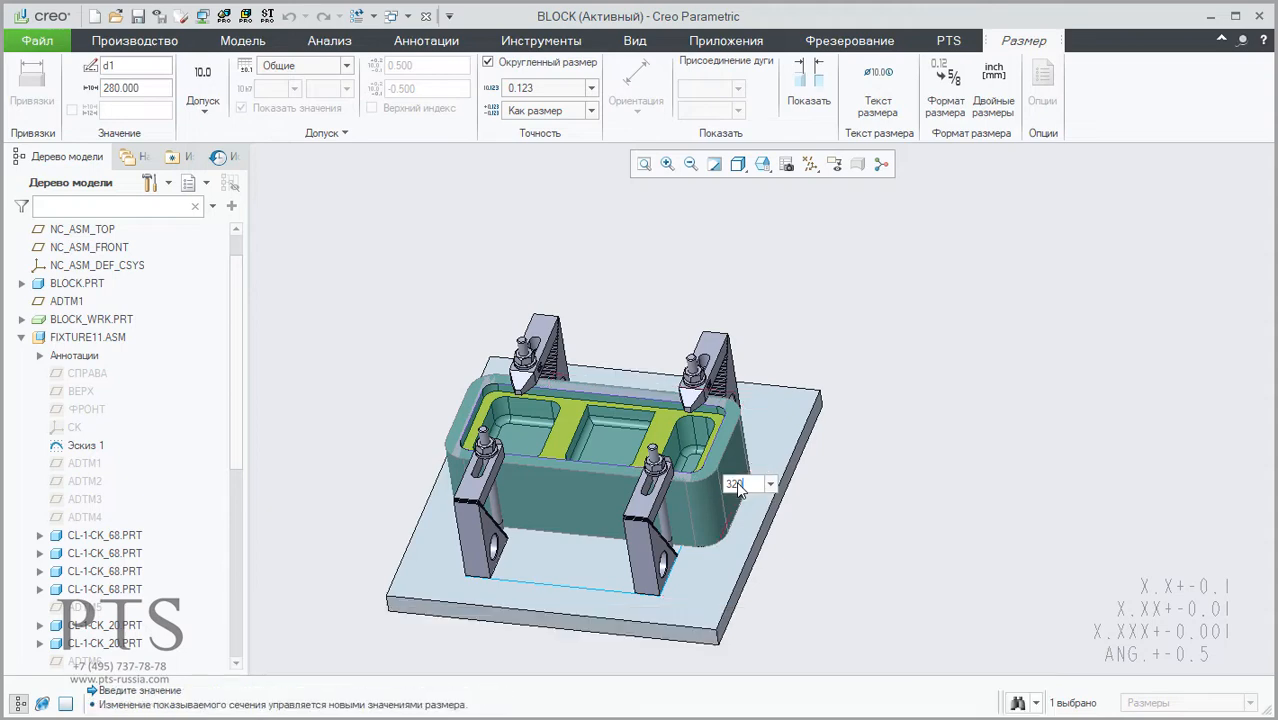
key("Return")
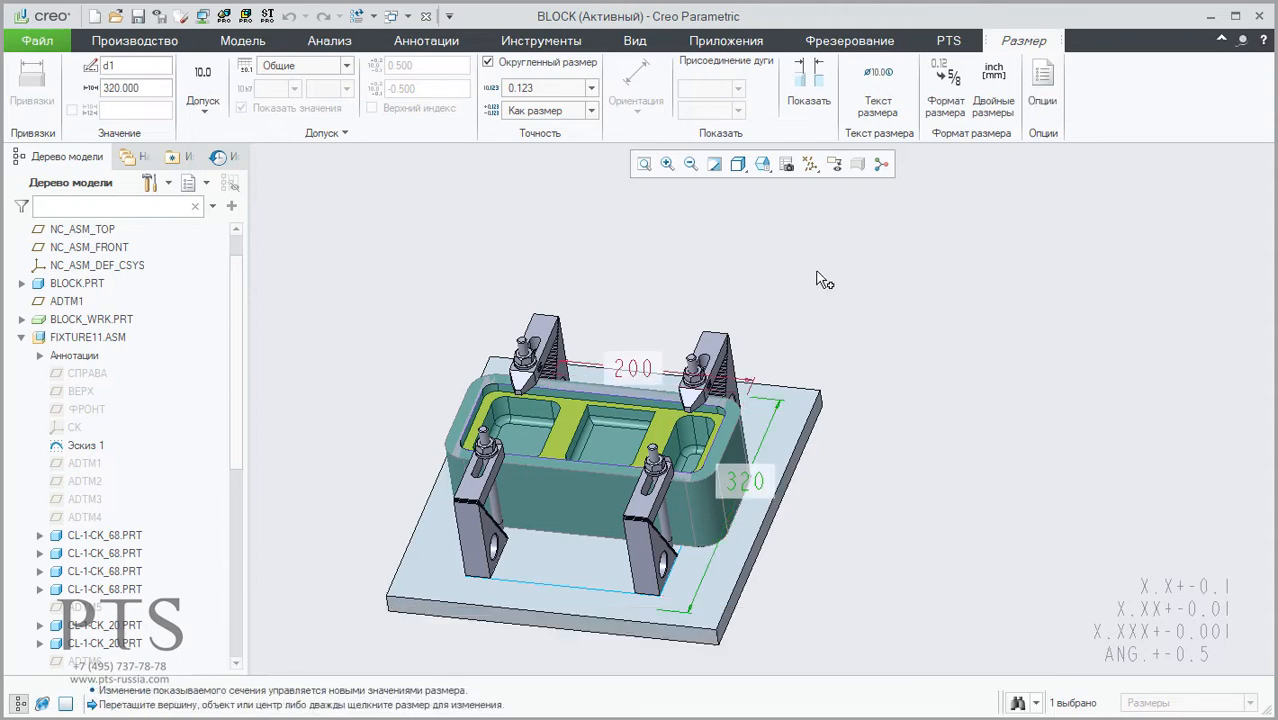
left_click(817, 272)
middle_click(836, 278)
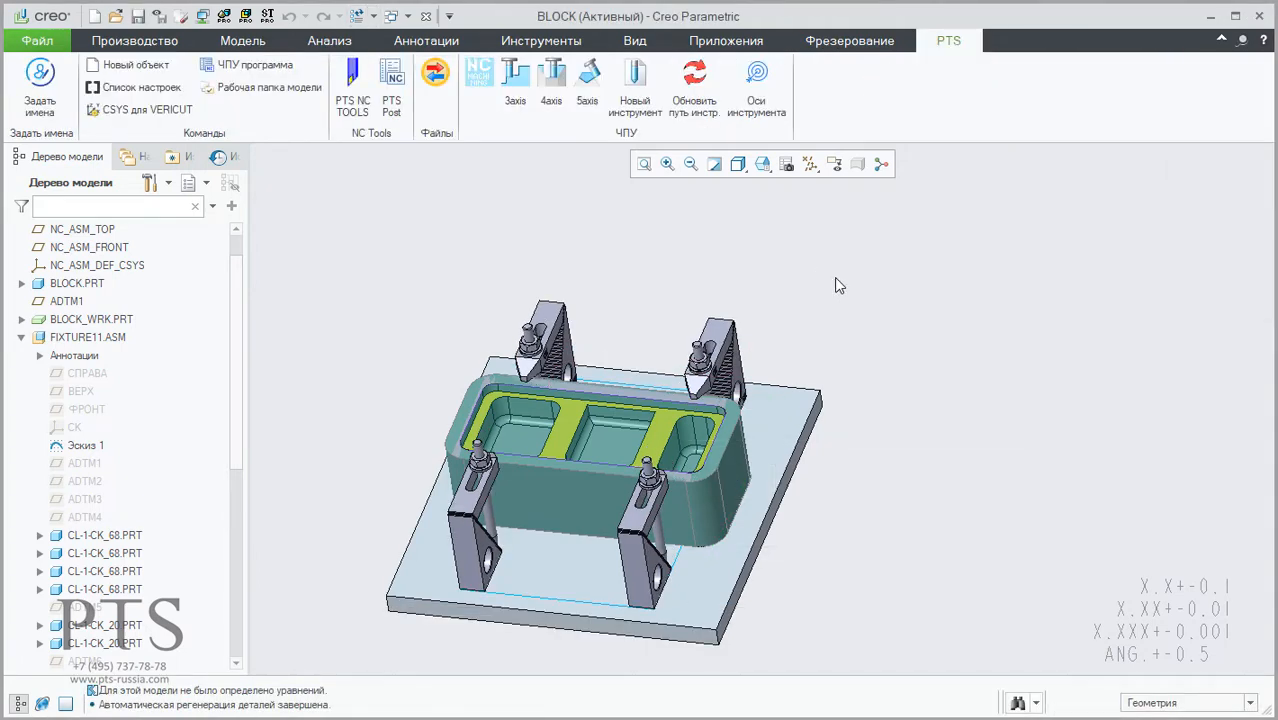
Step: Collapse FIXTURE11.ASM in the model tree and hide the workpiece BLOCK_WRK.PRT to expose the block's pockets
scroll(836, 279, "up", 2)
scroll(648, 372, "down", 3)
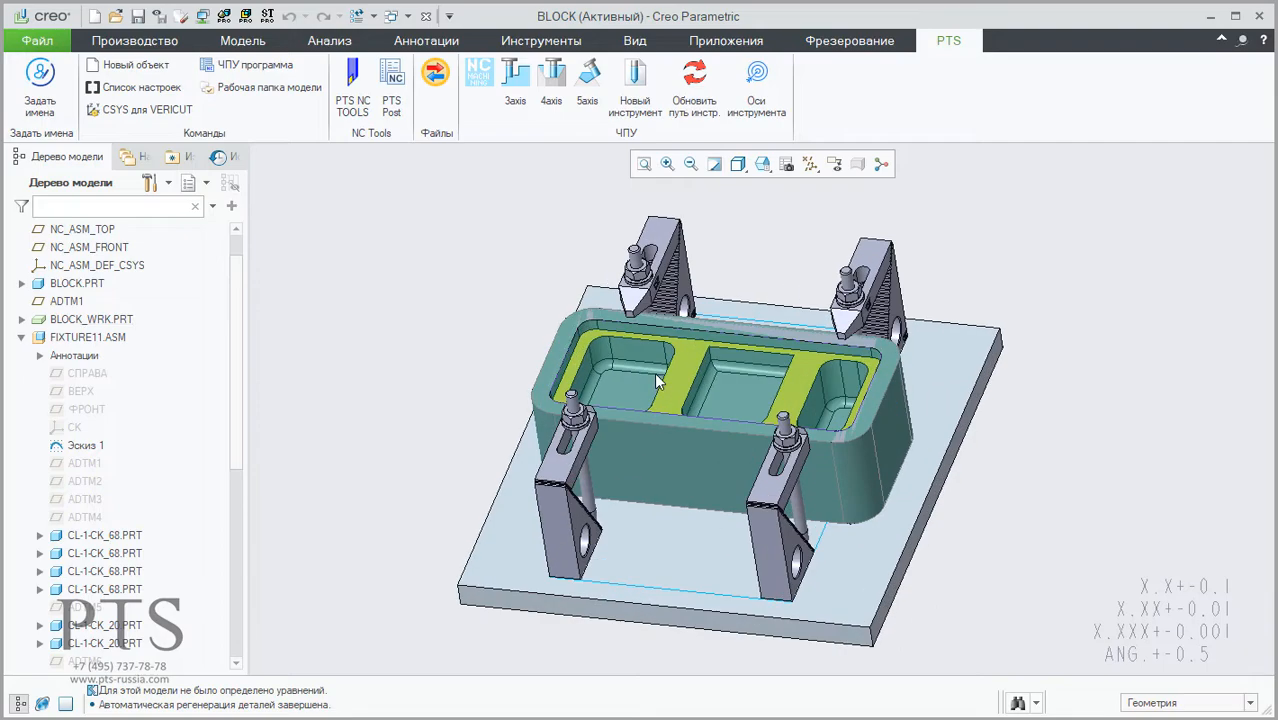
left_click(22, 338)
left_click(67, 360)
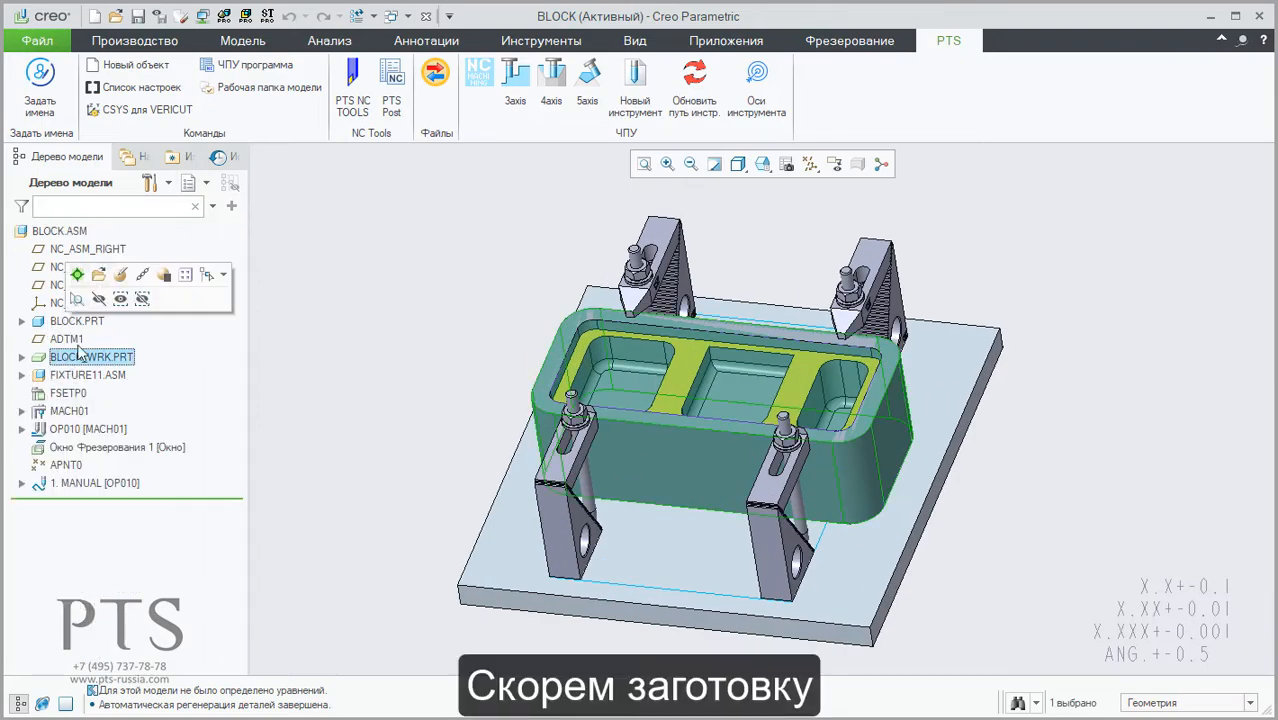
left_click(96, 300)
scroll(738, 382, "down", 5)
middle_click_drag(738, 376, 748, 360)
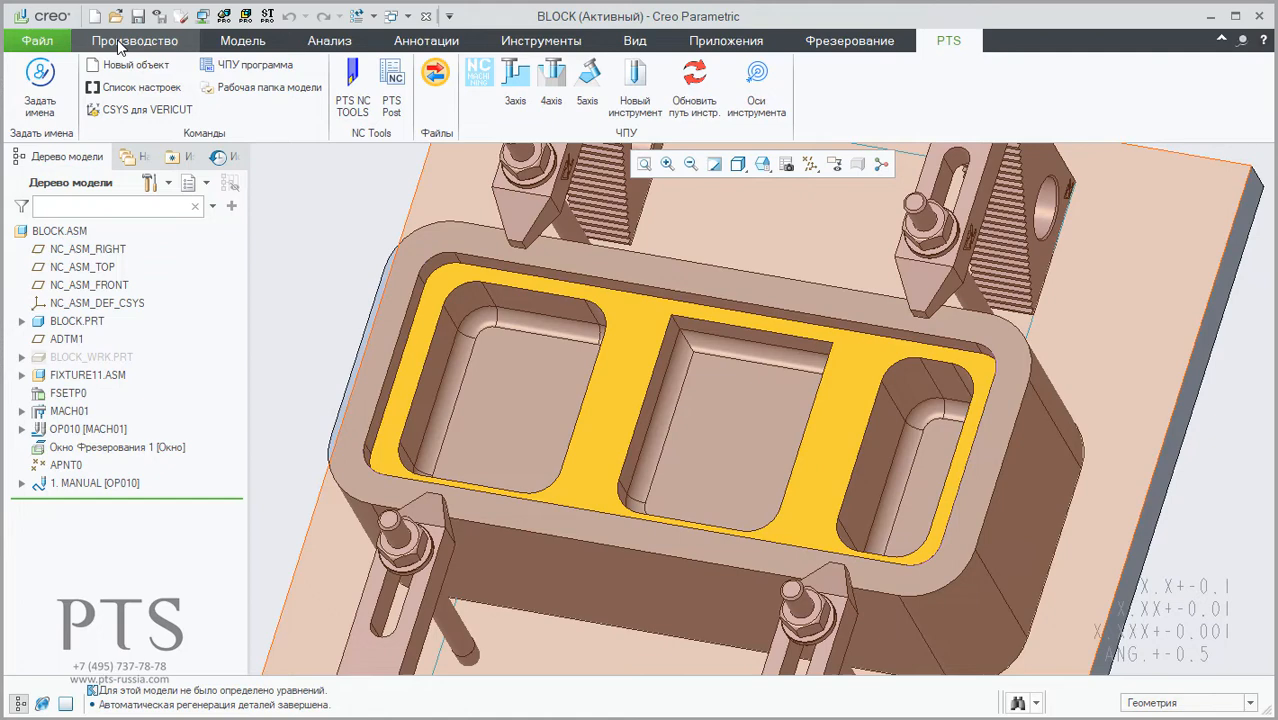
Step: Start a new mill surface and copy the yellow recessed face around the three pockets of BLOCK.PRT into it
left_click(118, 46)
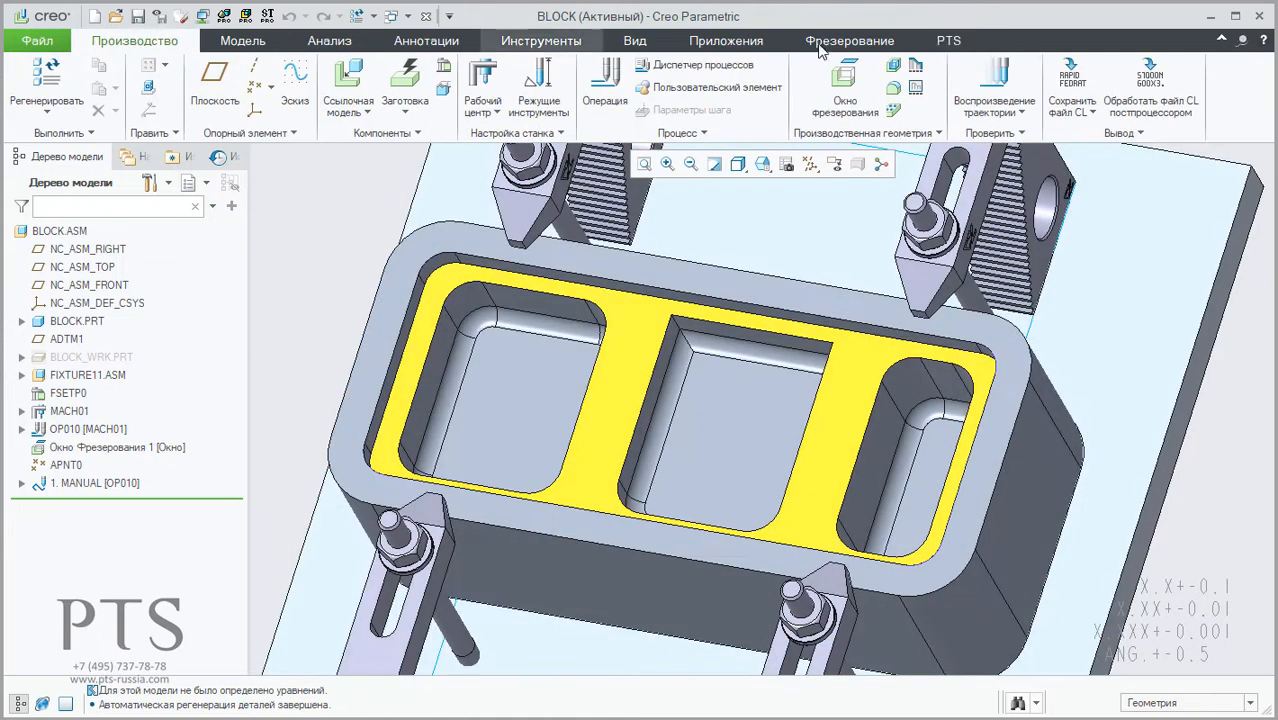
left_click(893, 87)
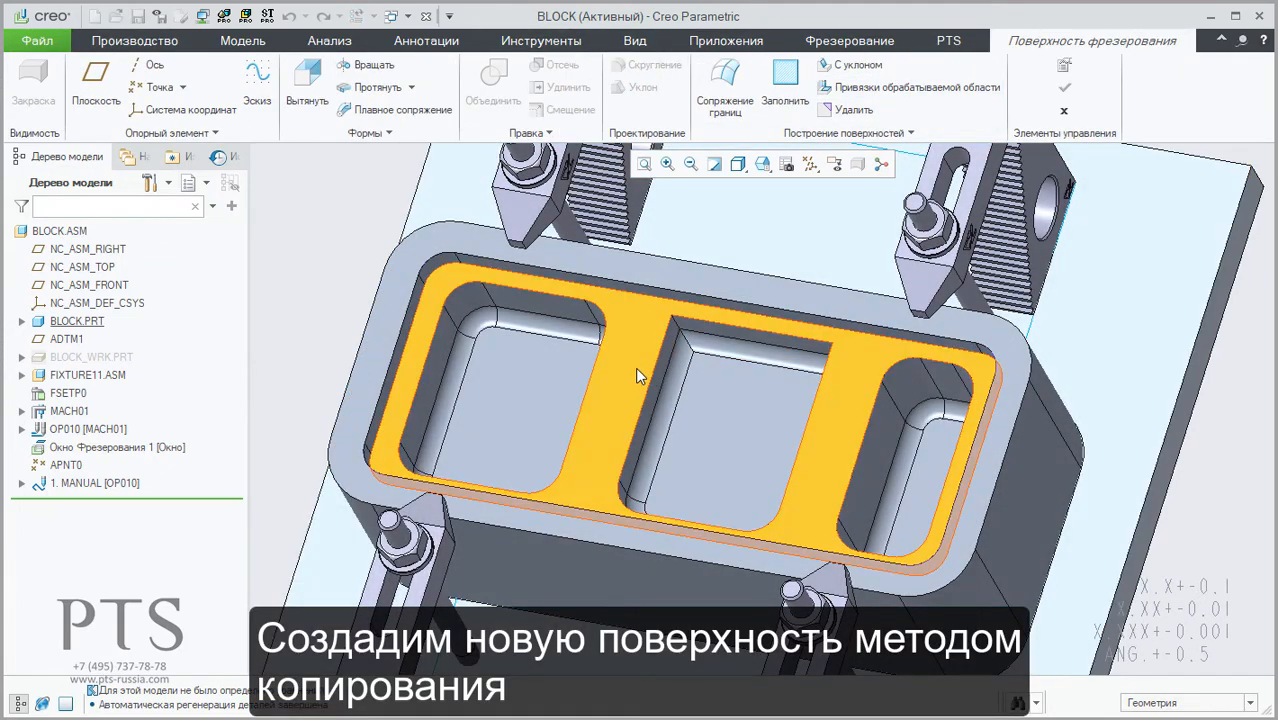
left_click(631, 369)
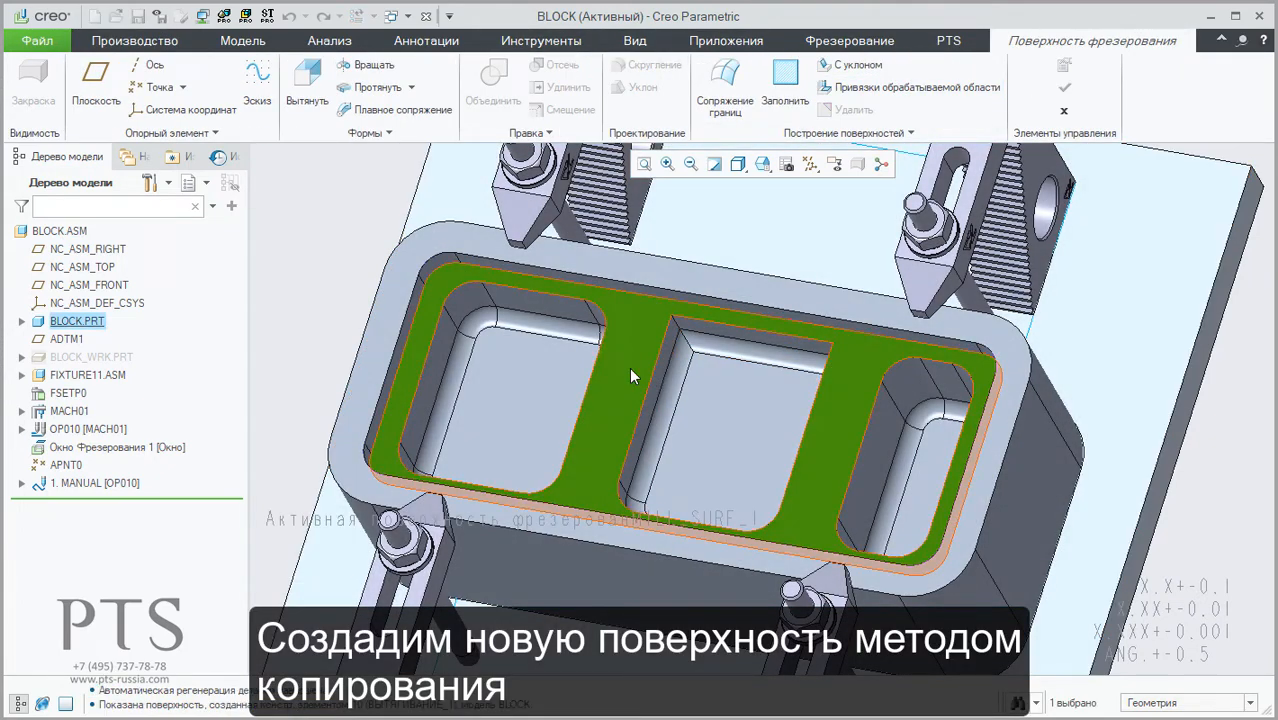
left_click(135, 40)
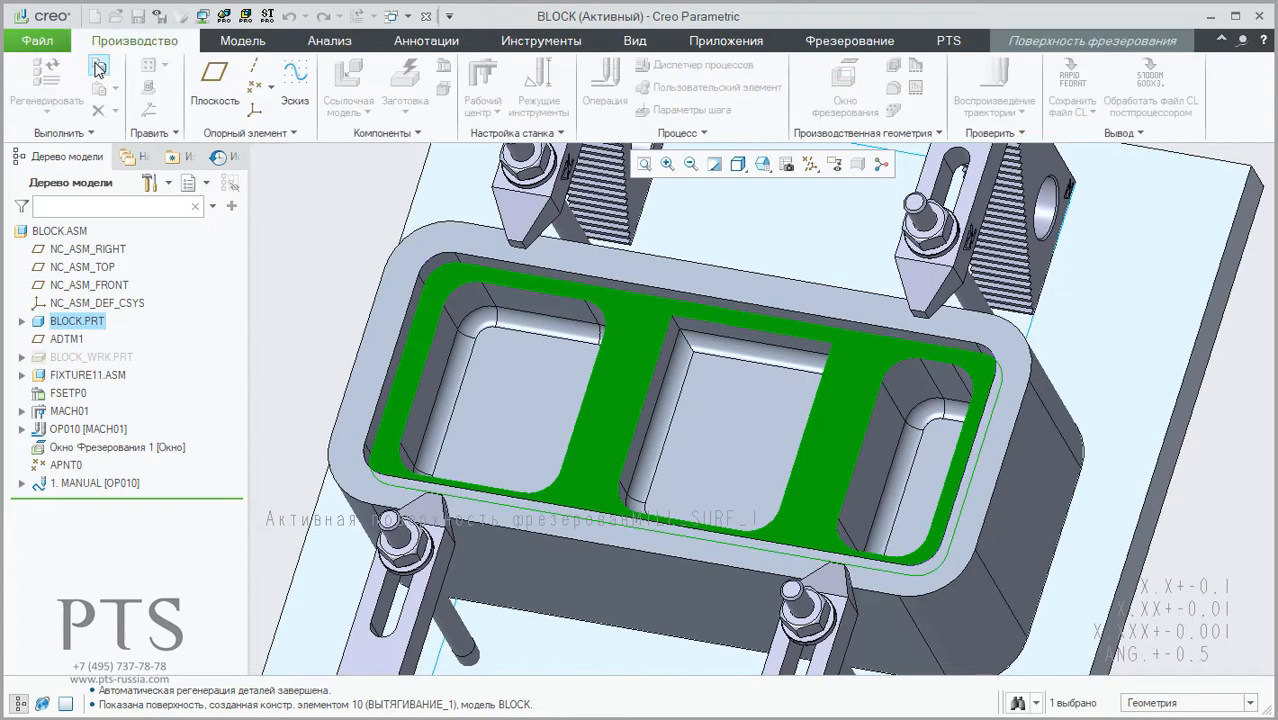
left_click(99, 65)
left_click(99, 90)
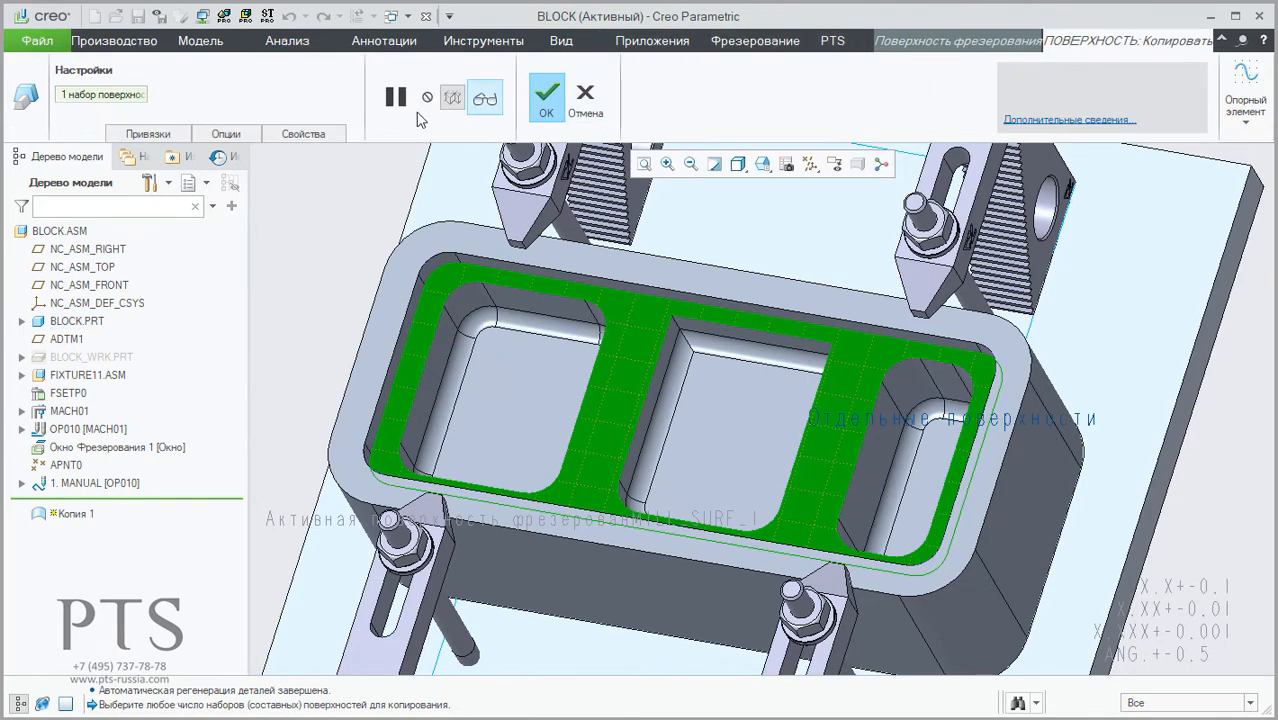
Step: Fill the middle pocket's contour in the copied surface with the option «Исключить поверхности и заполнить отверстия», and complete the mill surface
left_click(226, 133)
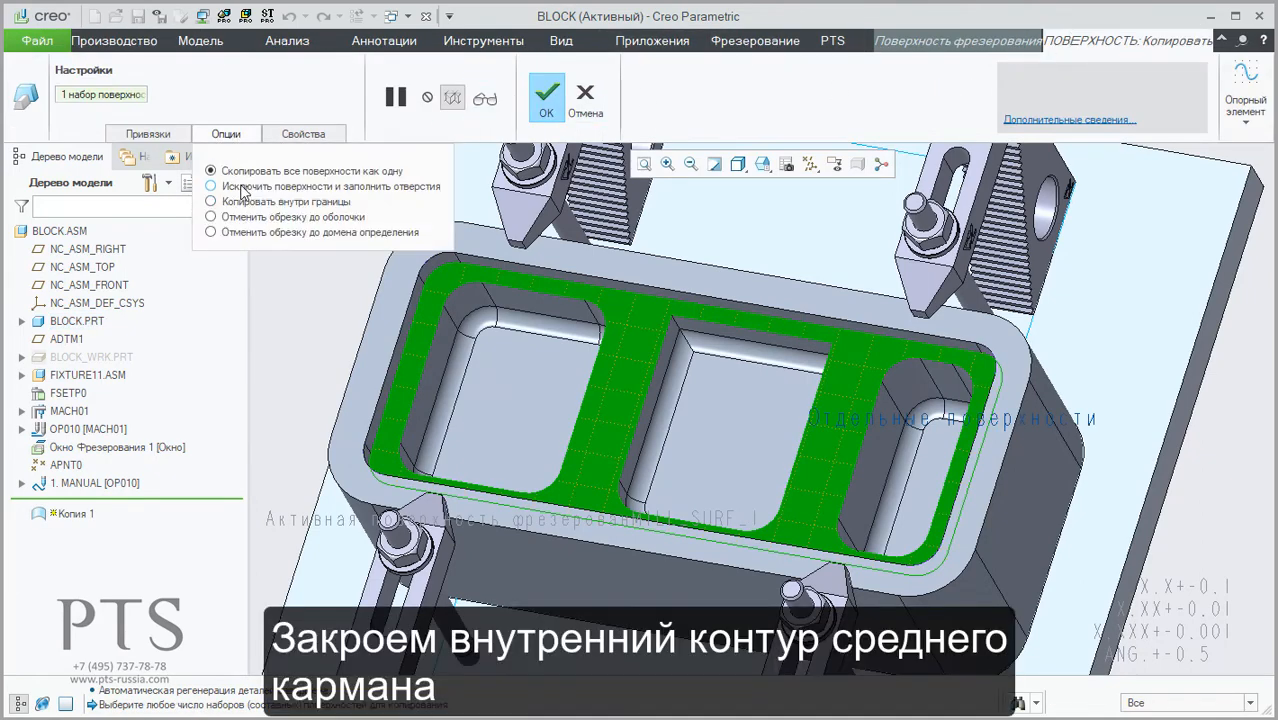
left_click(245, 187)
left_click(647, 400)
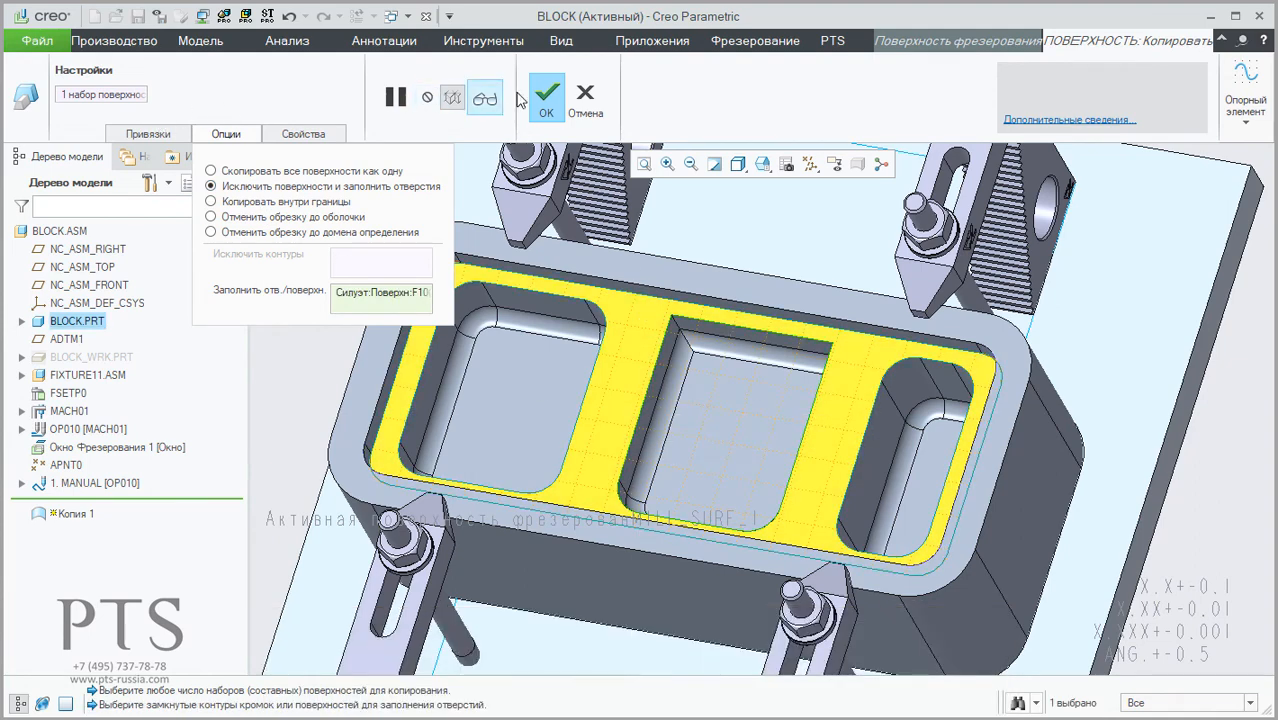
left_click(548, 97)
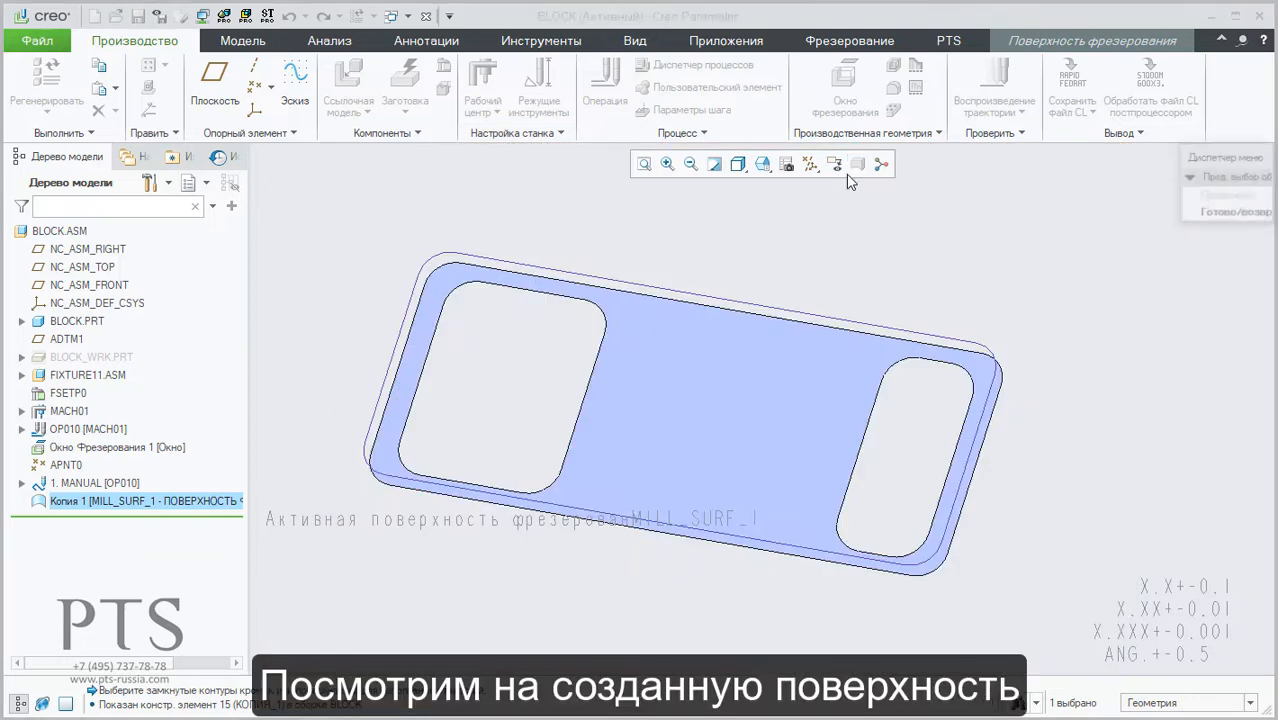
mouse_move(760, 300)
middle_mouse_down()
mouse_move(730, 368)
mouse_move(756, 245)
mouse_move(725, 330)
middle_mouse_up()
left_click(1227, 214)
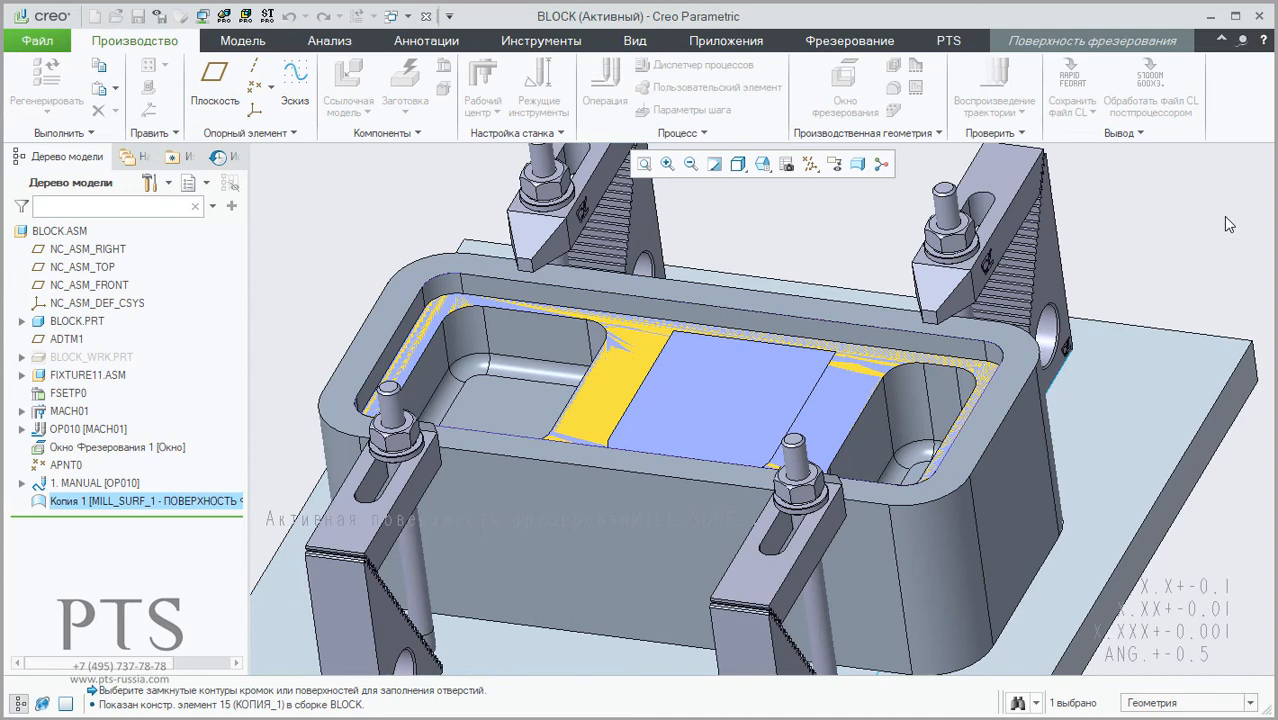
left_click(1126, 42)
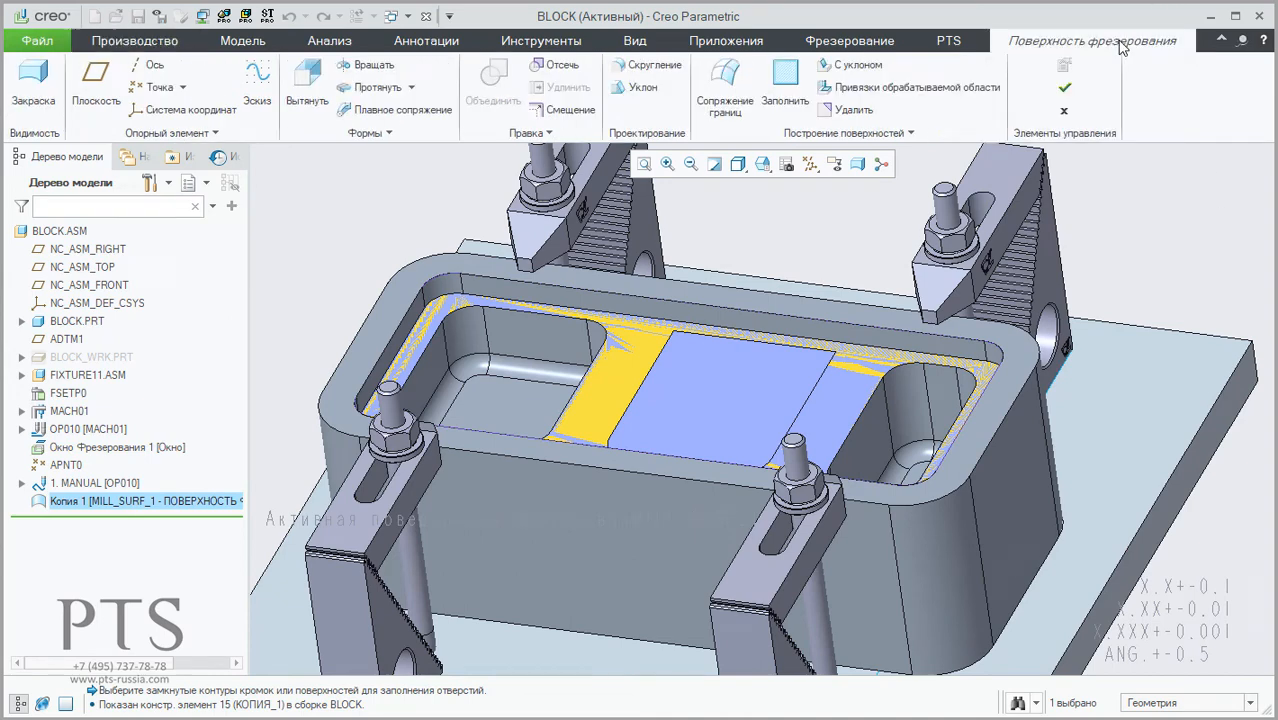
left_click(1064, 90)
middle_click_drag(779, 519, 748, 425)
Step: Redefine the 3-axis milling step 1. MANUAL [OP010] and open its machining parameters with the whole dialog readable
left_click(110, 483)
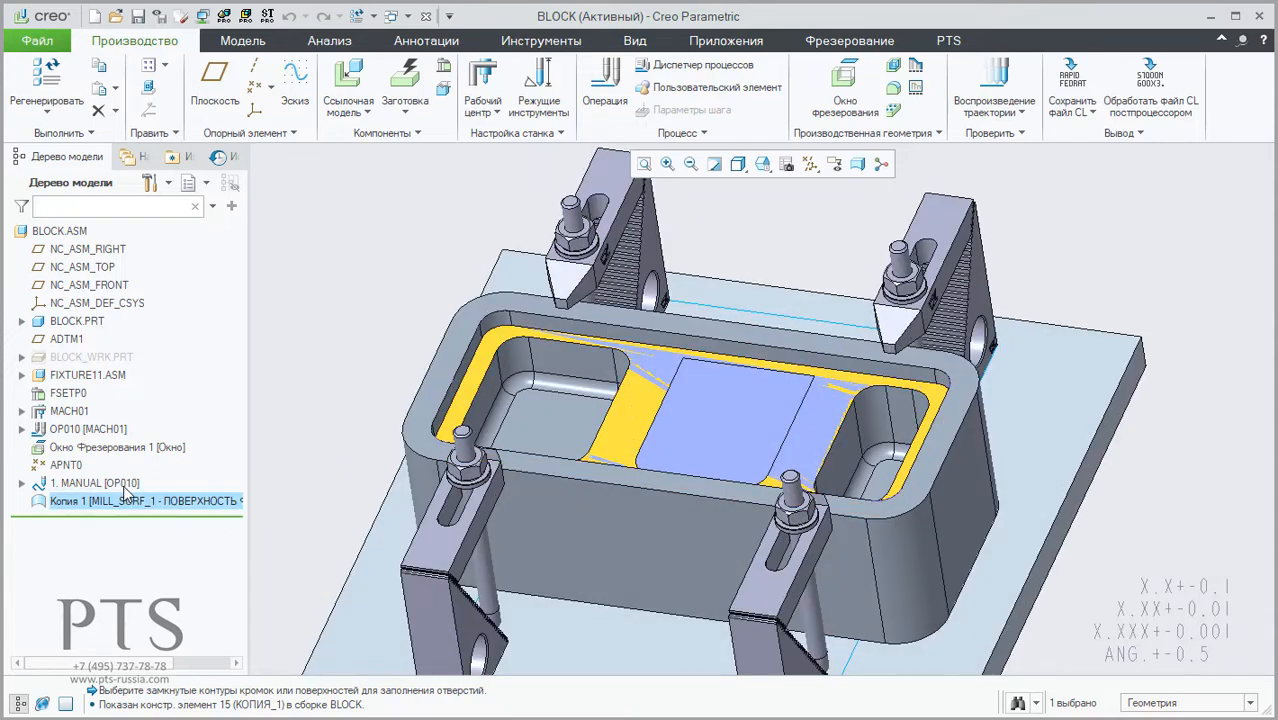
right_click(124, 480)
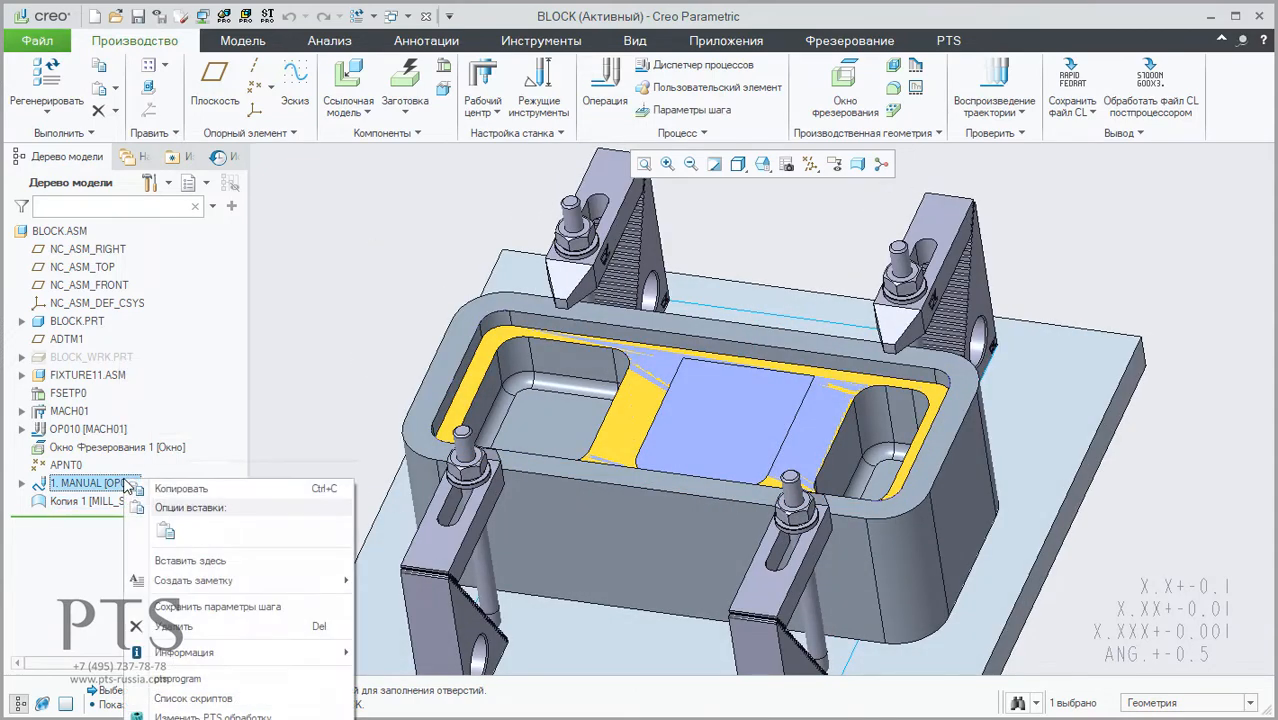
left_click(369, 273)
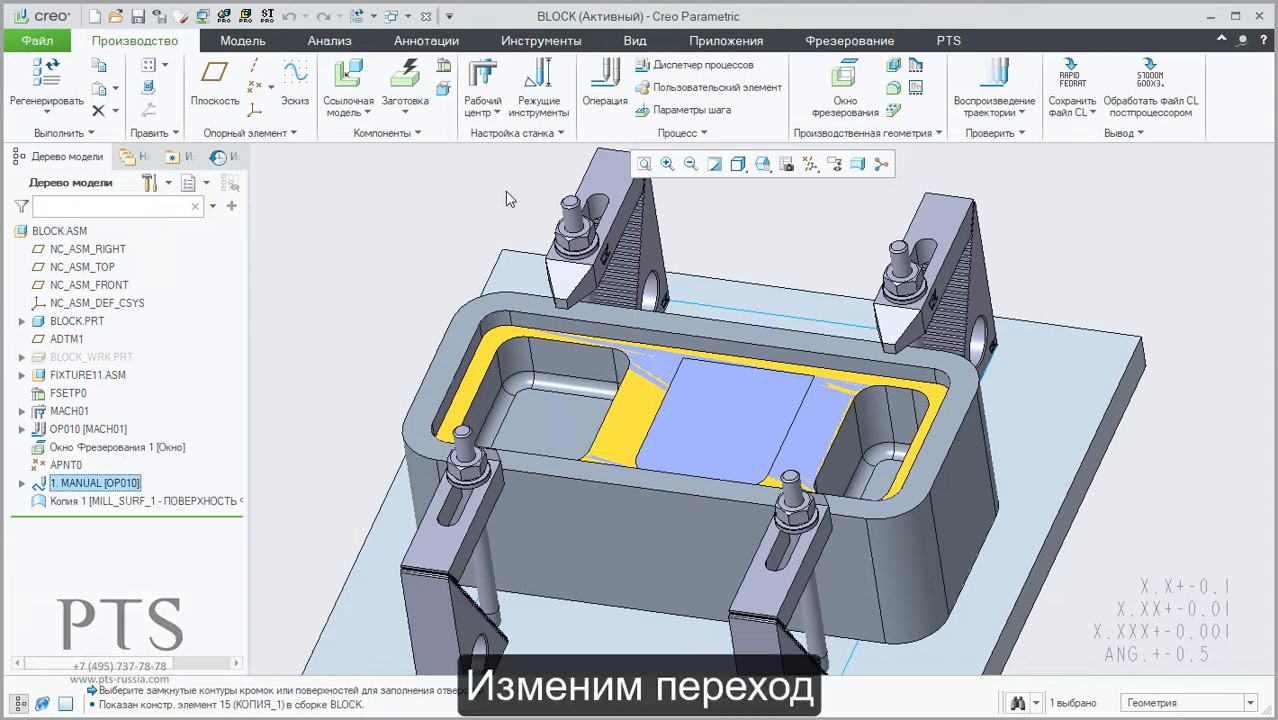
left_click(948, 40)
left_click(515, 82)
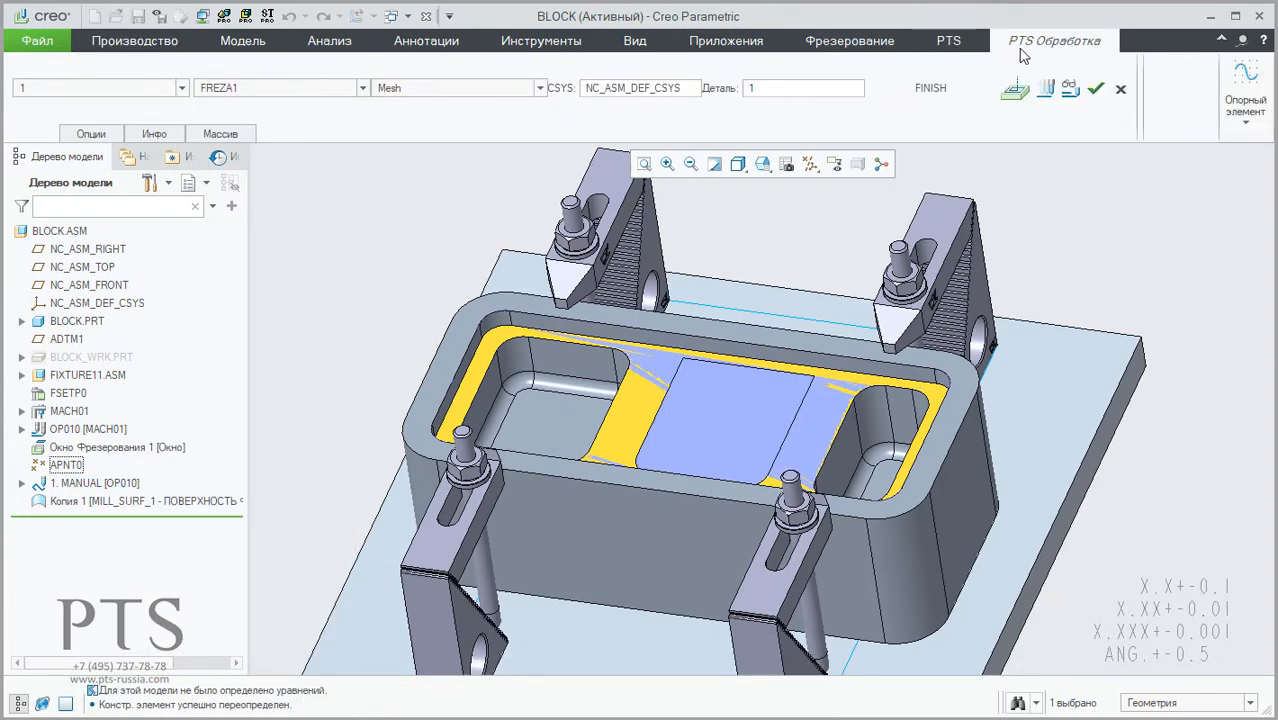
left_click(1016, 89)
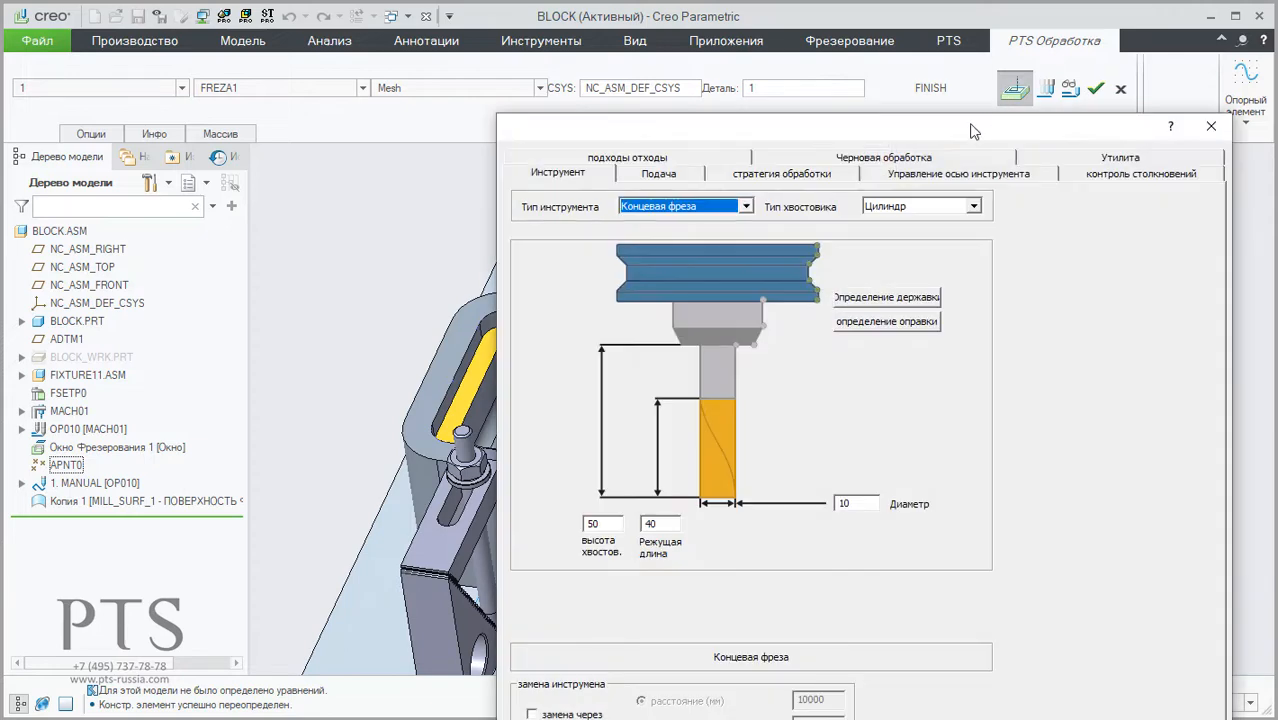
left_click_drag(897, 29, 893, 28)
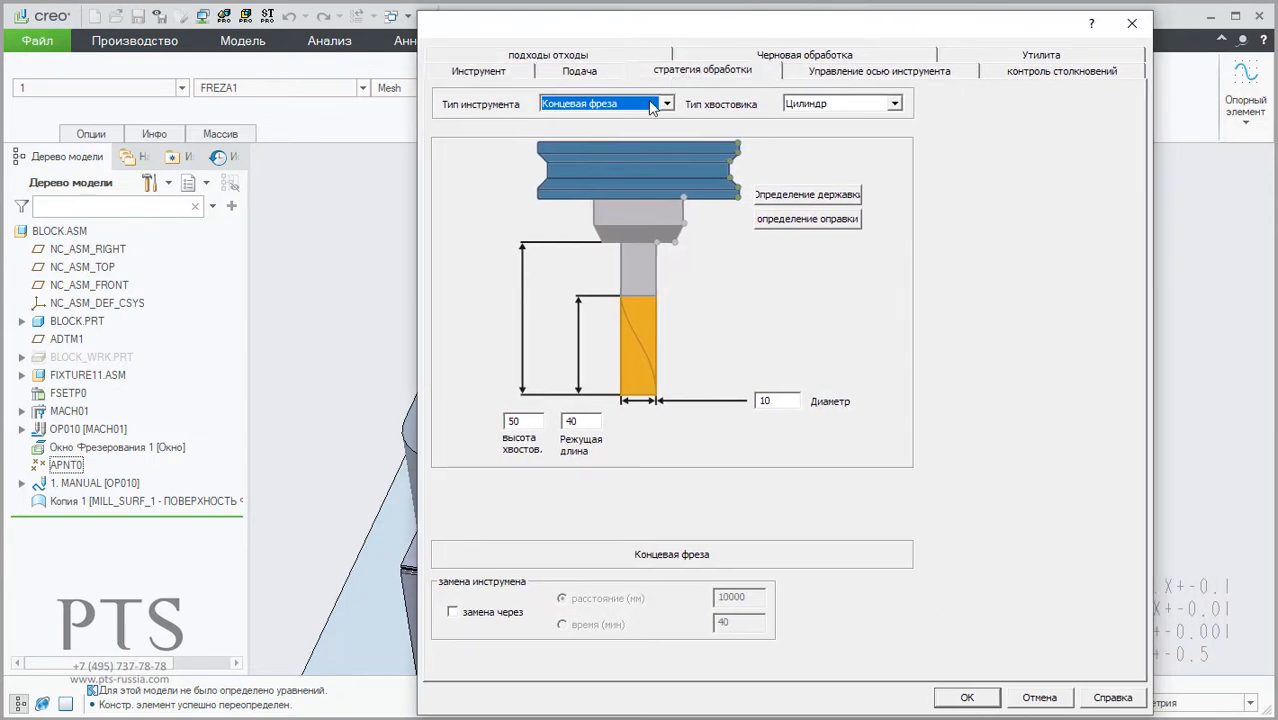
Step: In the strategy's machining surfaces, change the offset type of the second entry, Поверхность 2, to Глобальное with offset 0
left_click(686, 76)
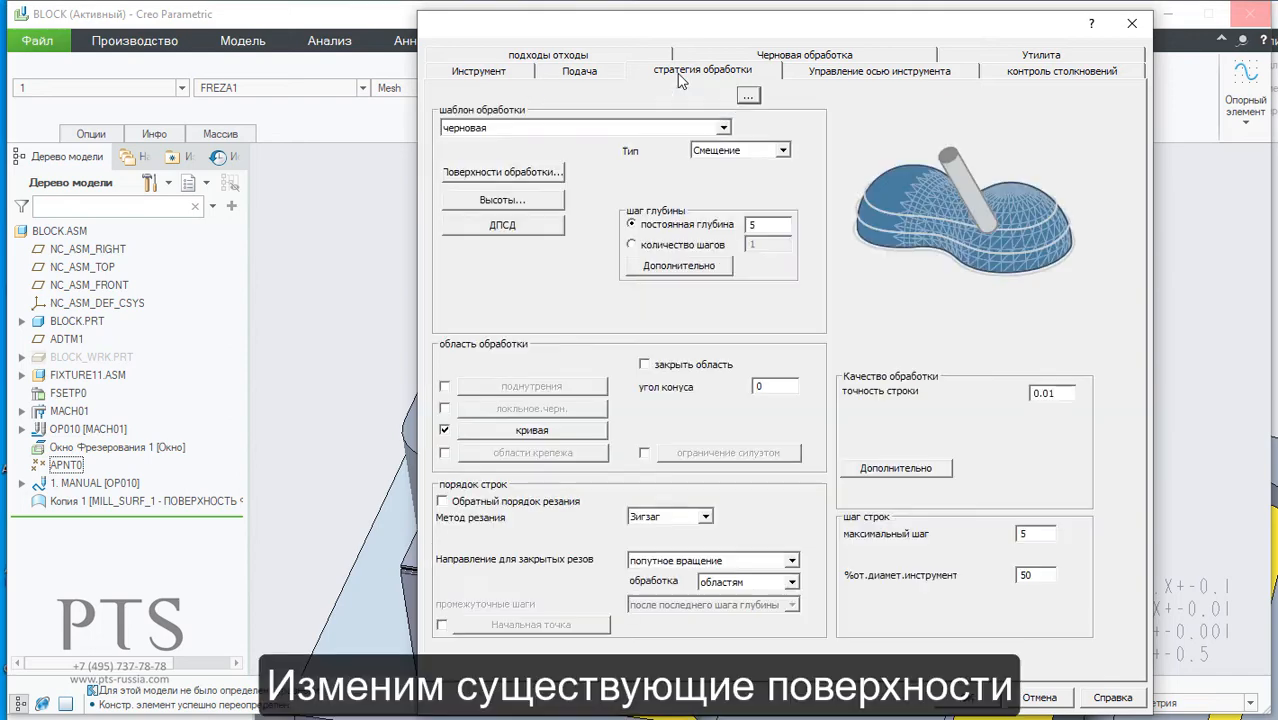
left_click(511, 174)
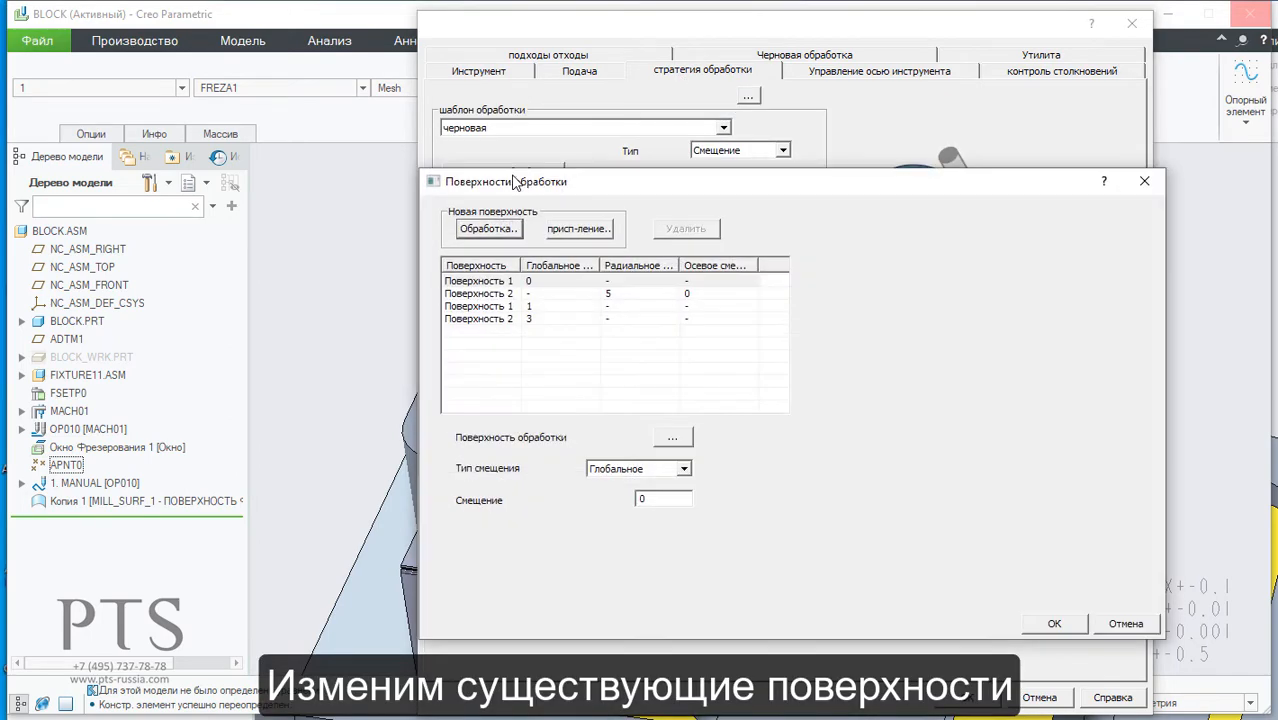
left_click(490, 292)
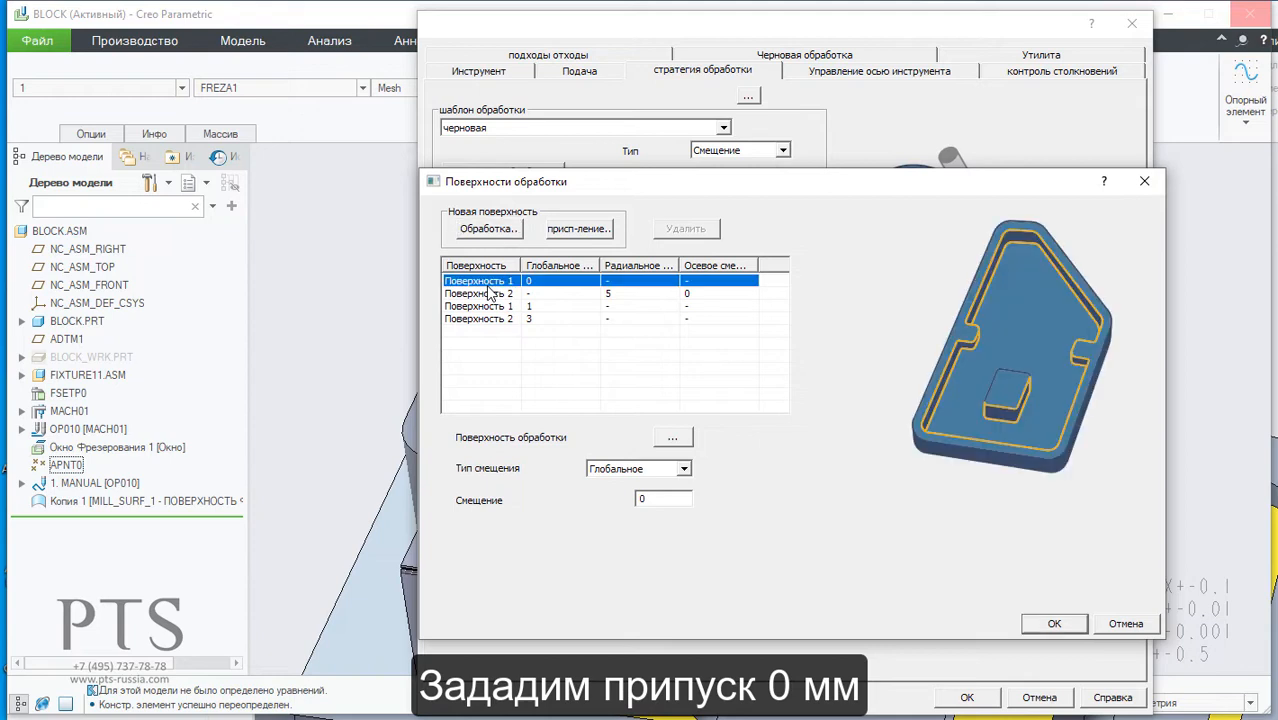
left_click(682, 469)
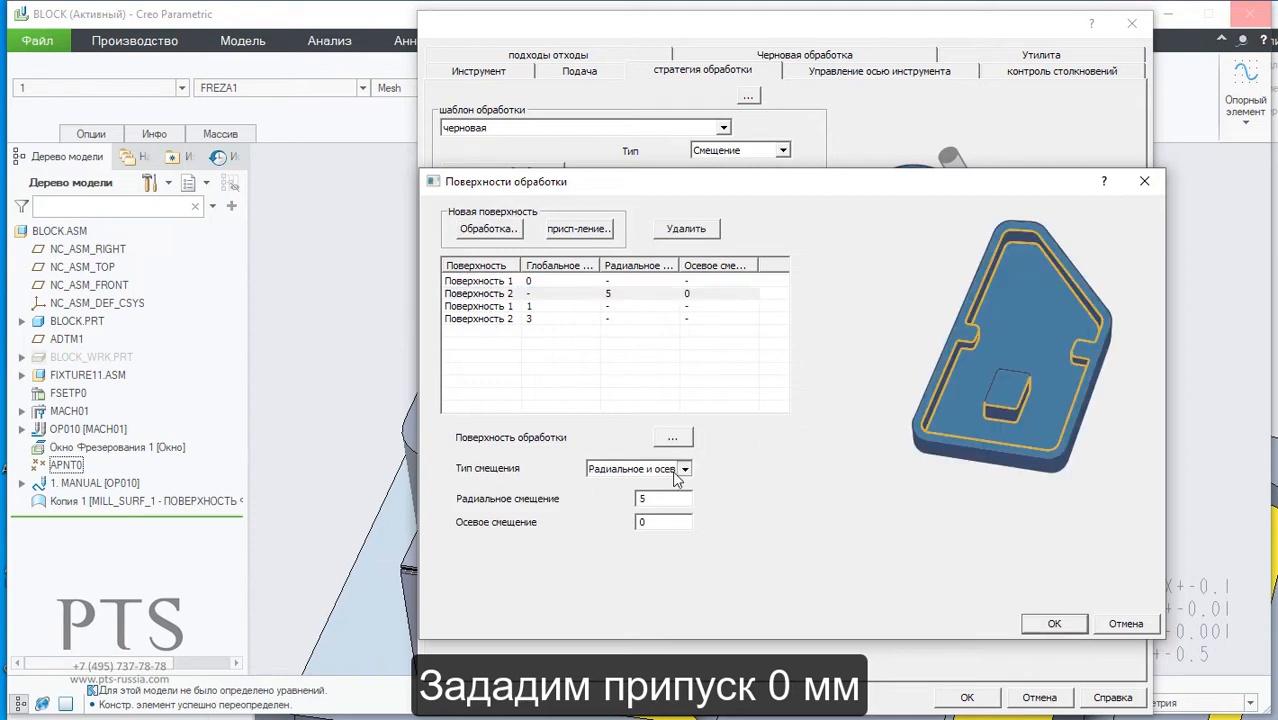
left_click(635, 486)
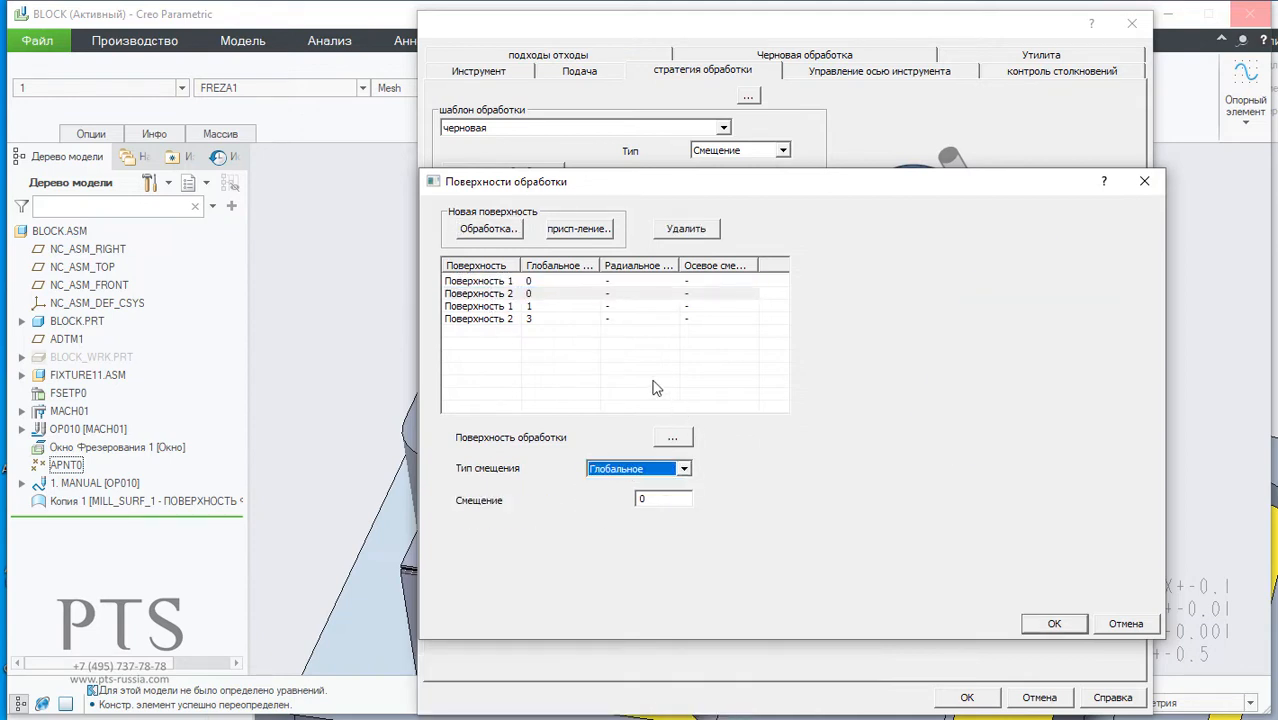
Step: Add the copied mill surface covering the middle pocket to Поверхность 2 and confirm the machining surfaces
left_click(678, 440)
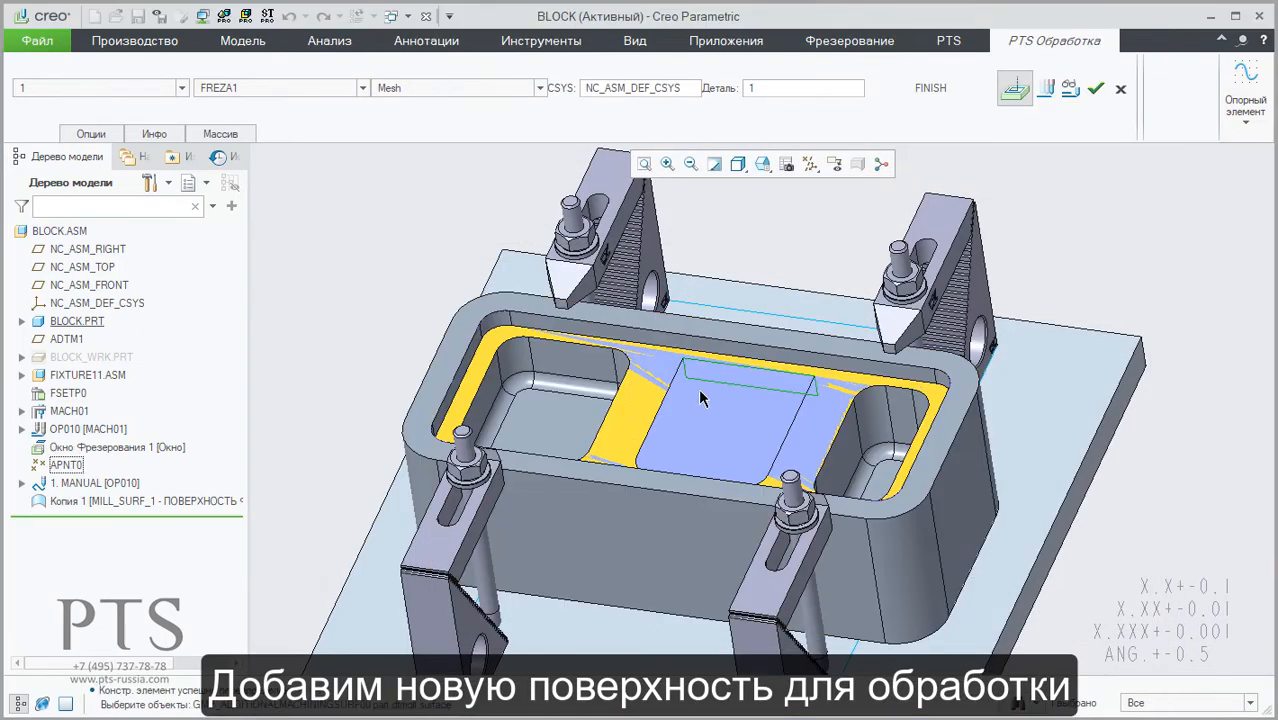
left_click(709, 414)
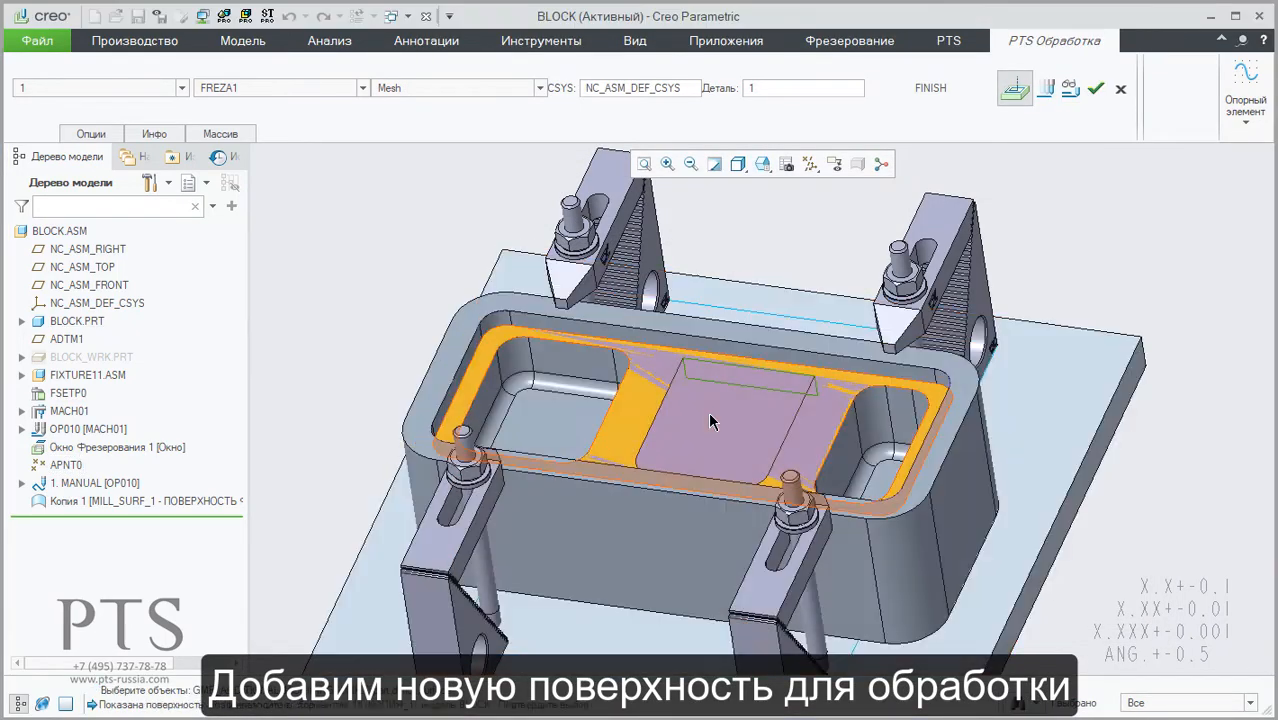
left_click(709, 420)
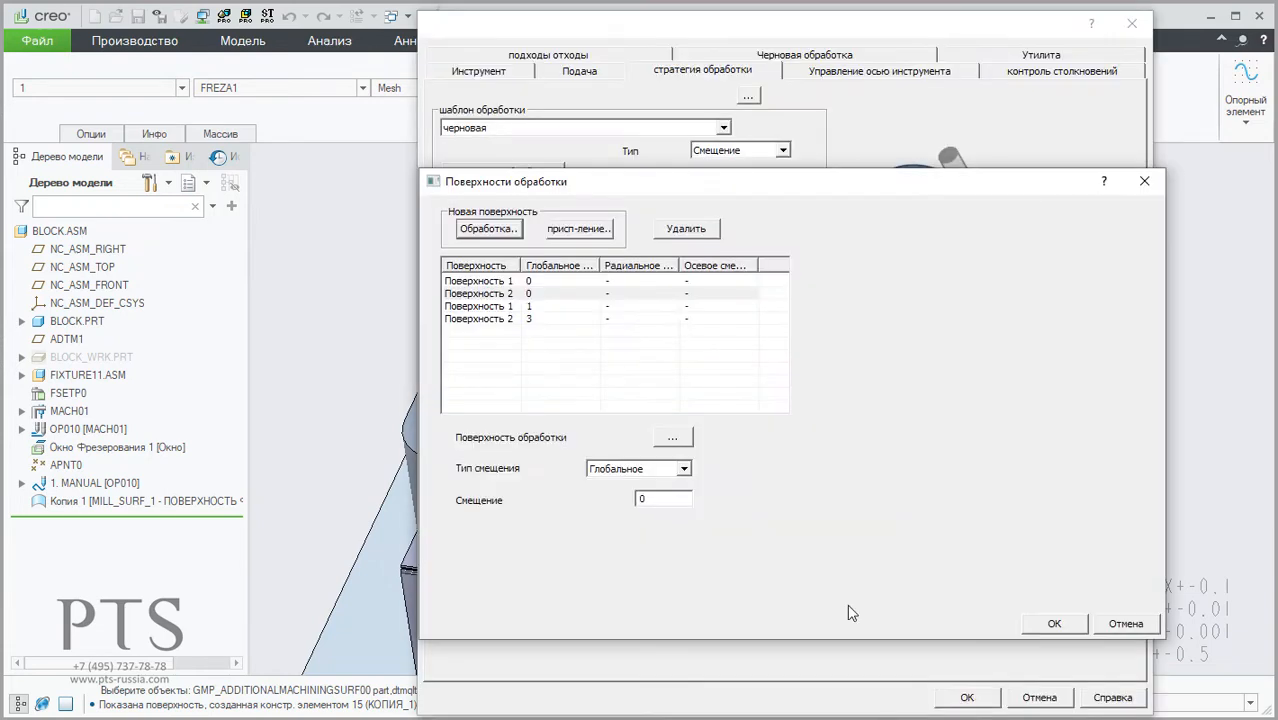
left_click(1057, 625)
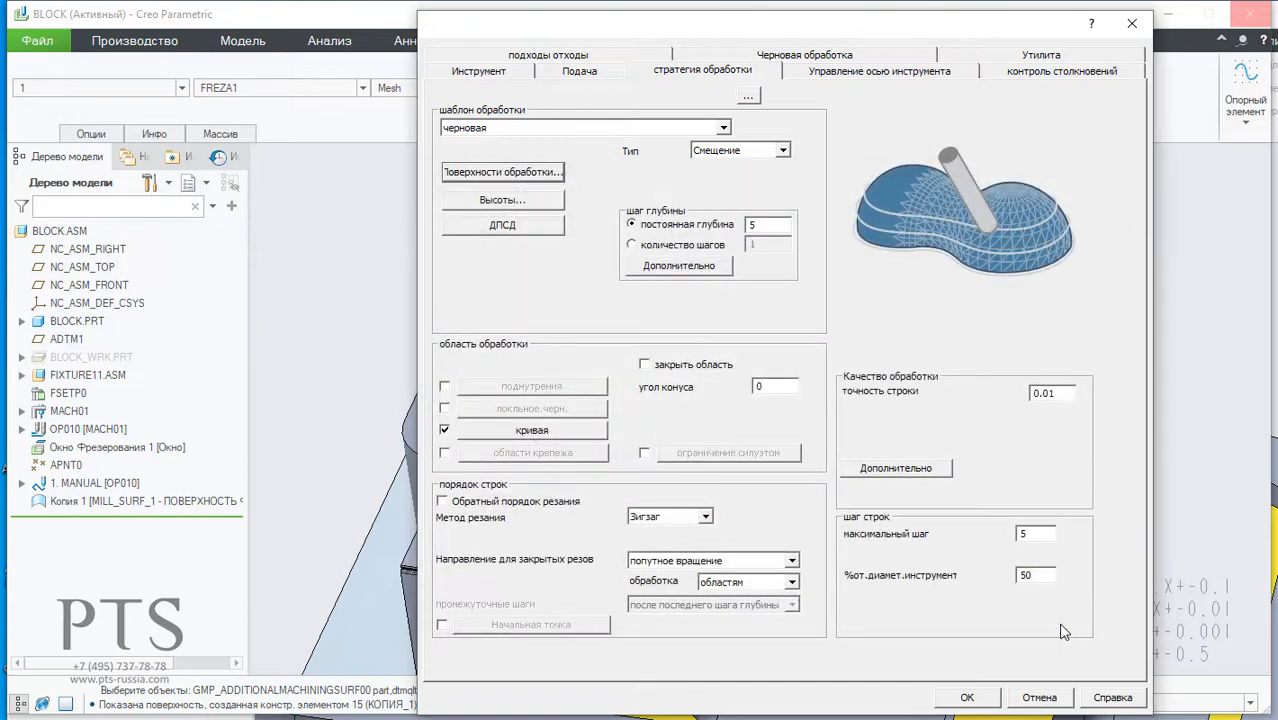
Step: Accept the machining parameters, recalculate the toolpath and complete the redefined milling step
left_click(973, 698)
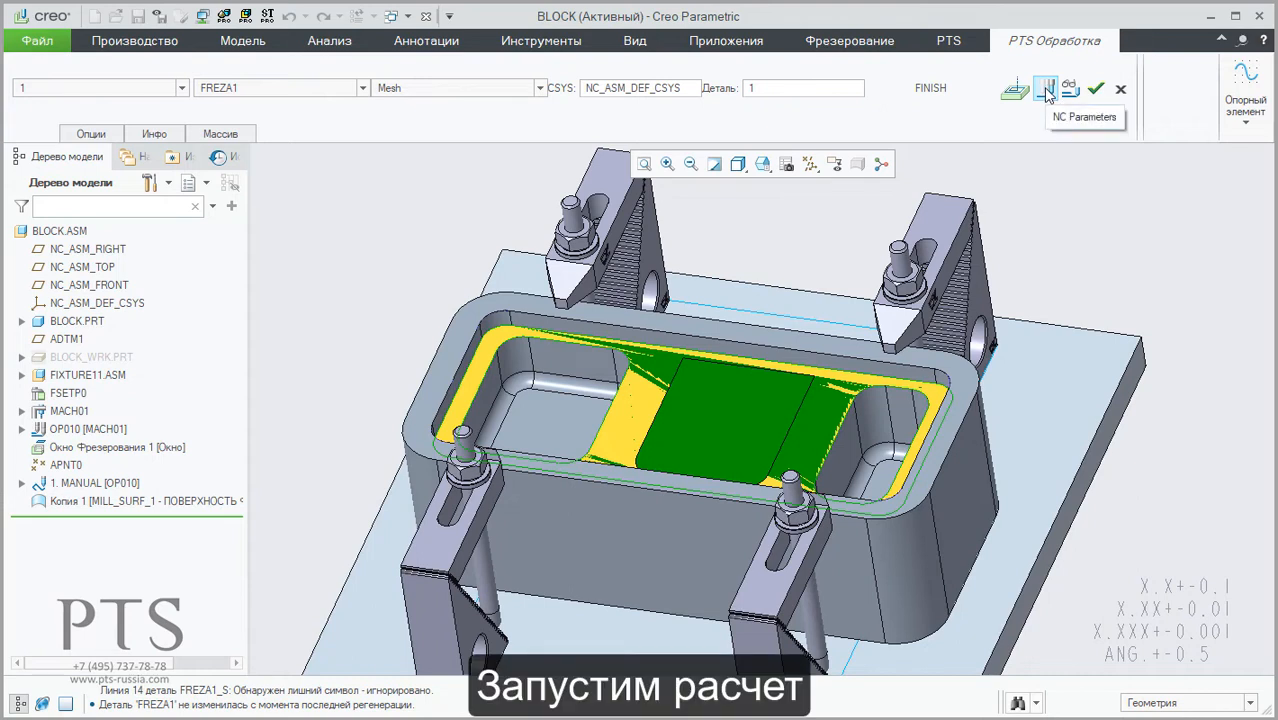
left_click(1046, 90)
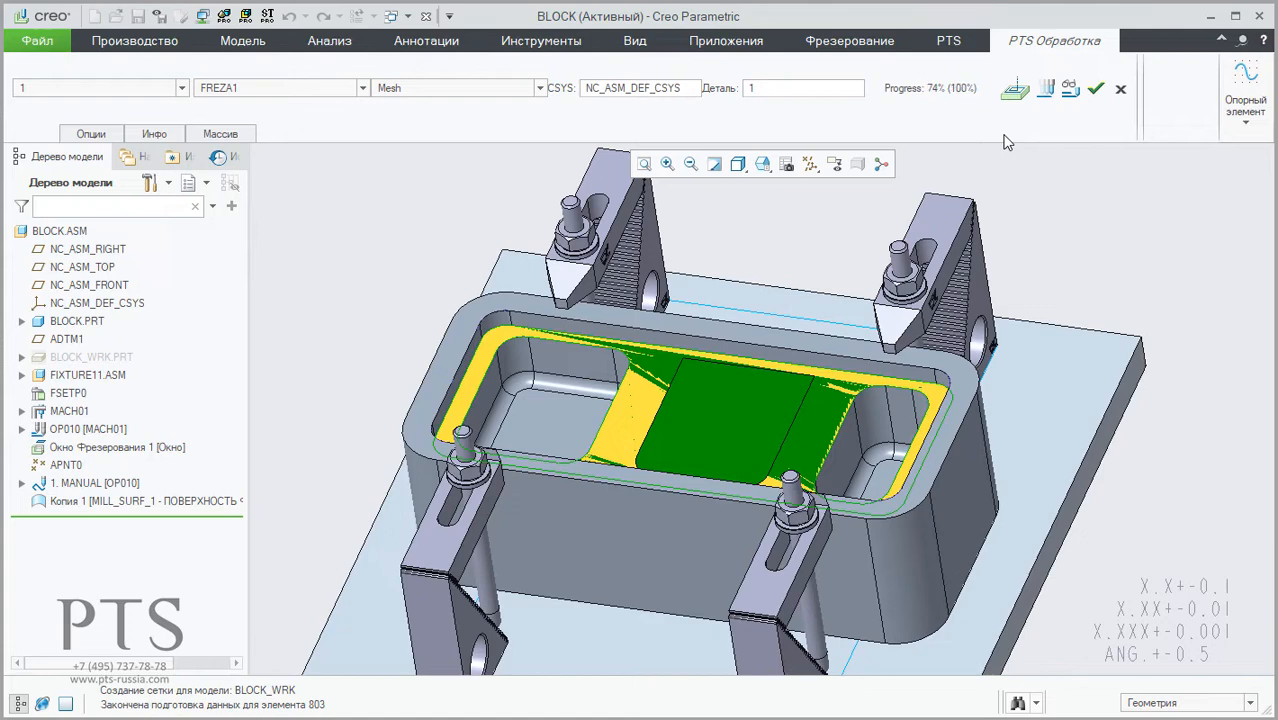
left_click(1096, 88)
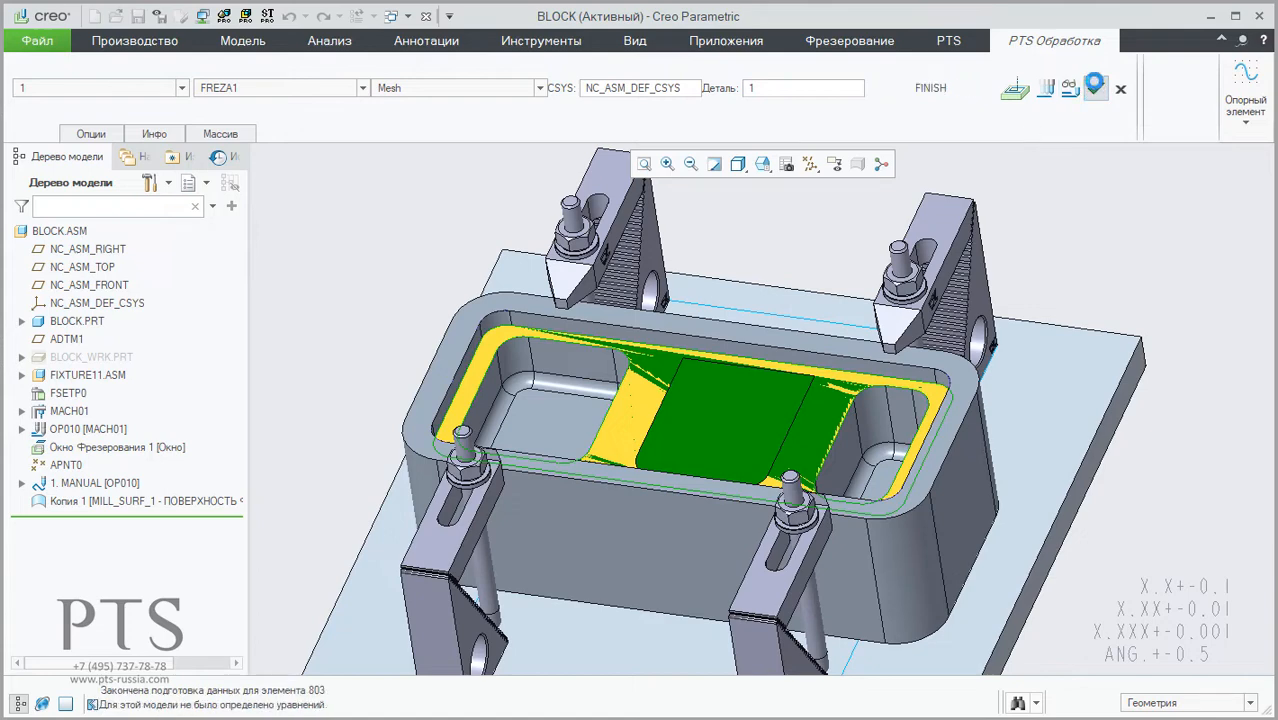
Step: Hide the copied mill surface Копия 1 and show the workpiece BLOCK_WRK.PRT again
left_click(70, 502)
left_click(97, 445)
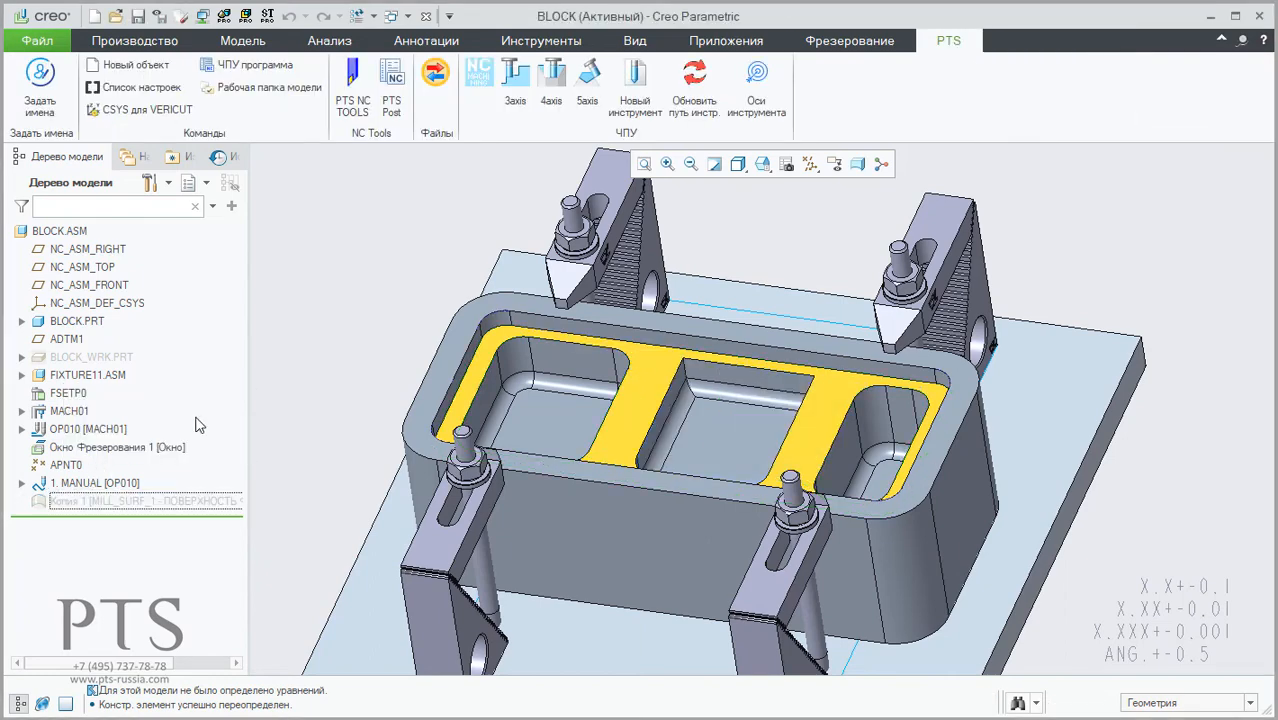
left_click(90, 483)
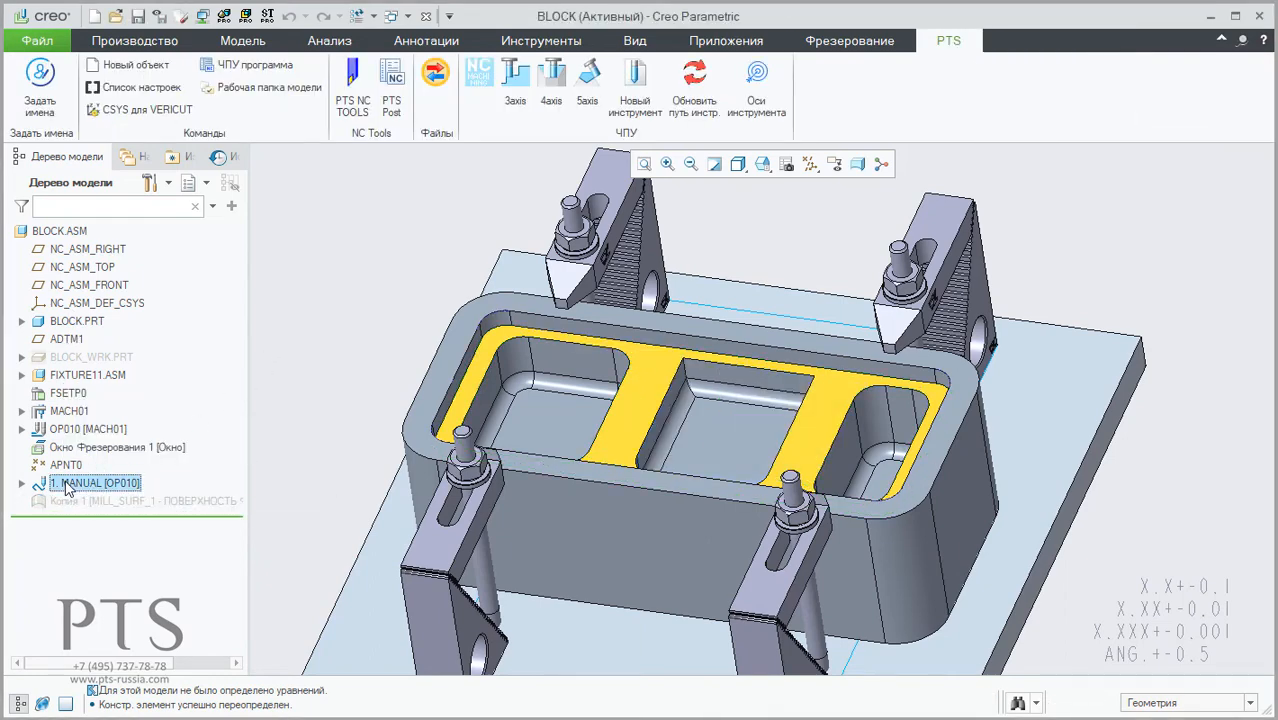
left_click(60, 358)
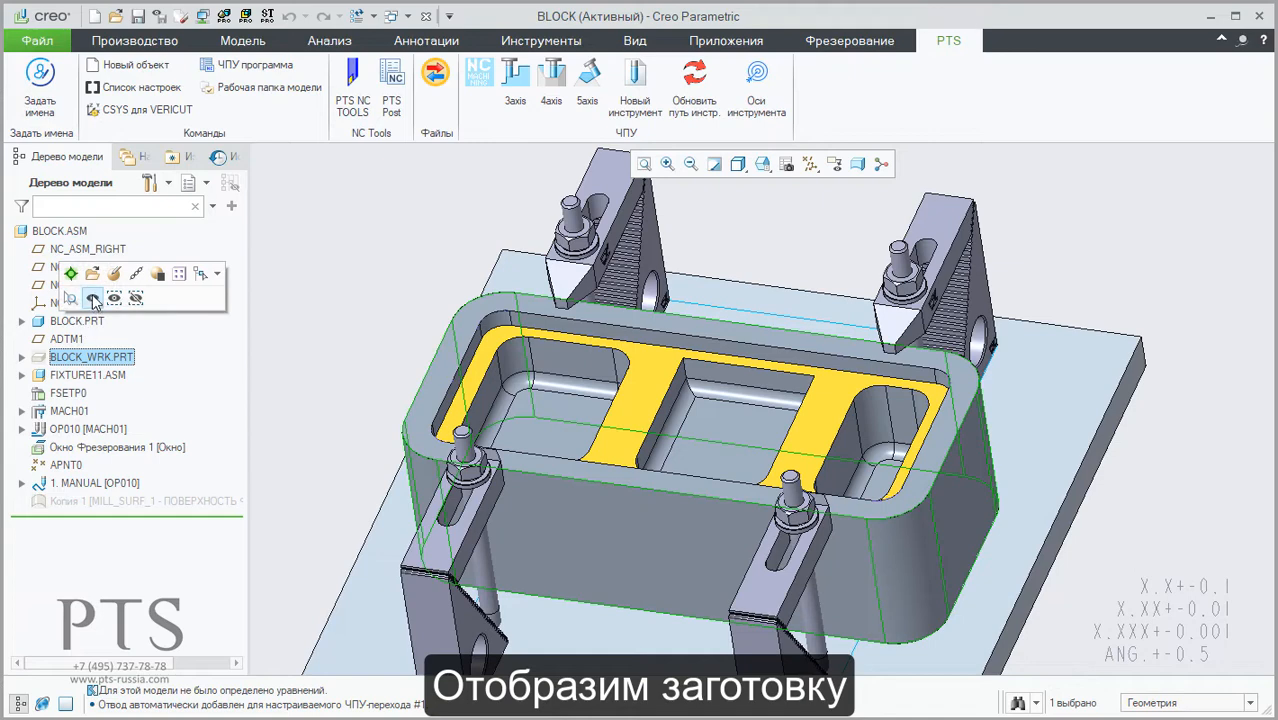
left_click(93, 293)
Step: Open the material removal simulation playback for 1. MANUAL [OP010] and shorten its window to uncover the workpiece
left_click(90, 484)
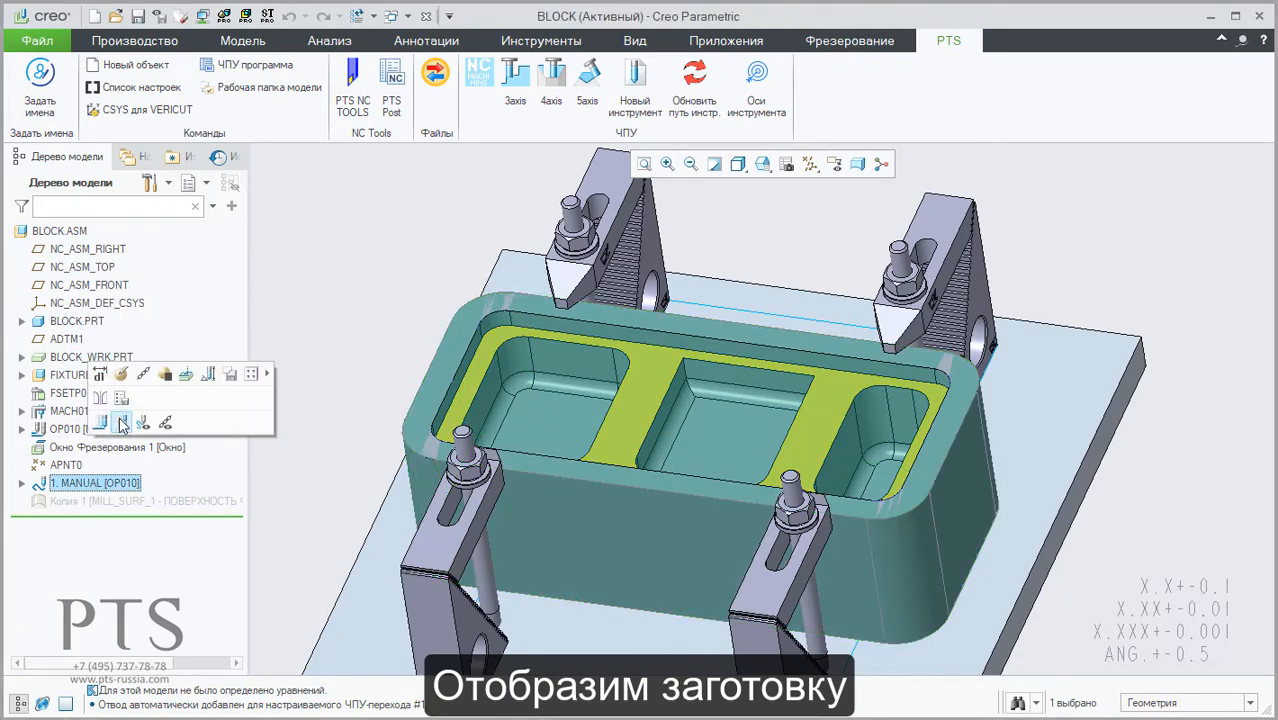
left_click(121, 423)
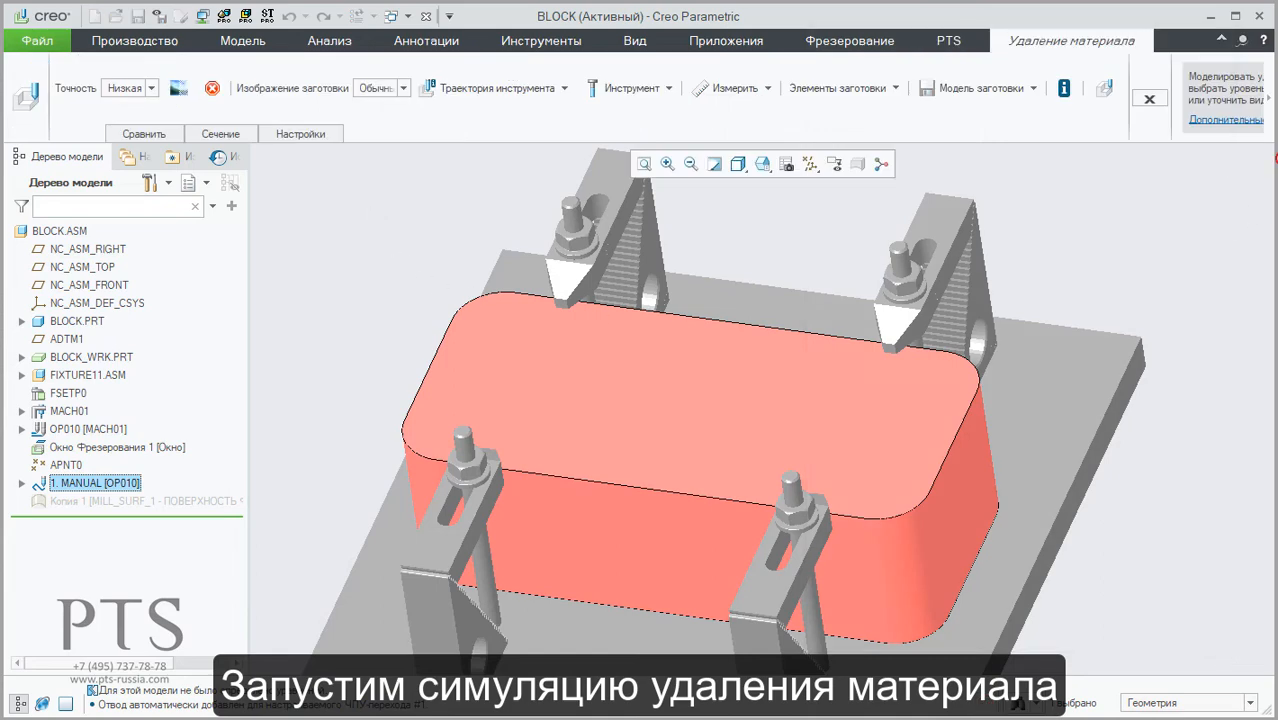
left_click(1104, 90)
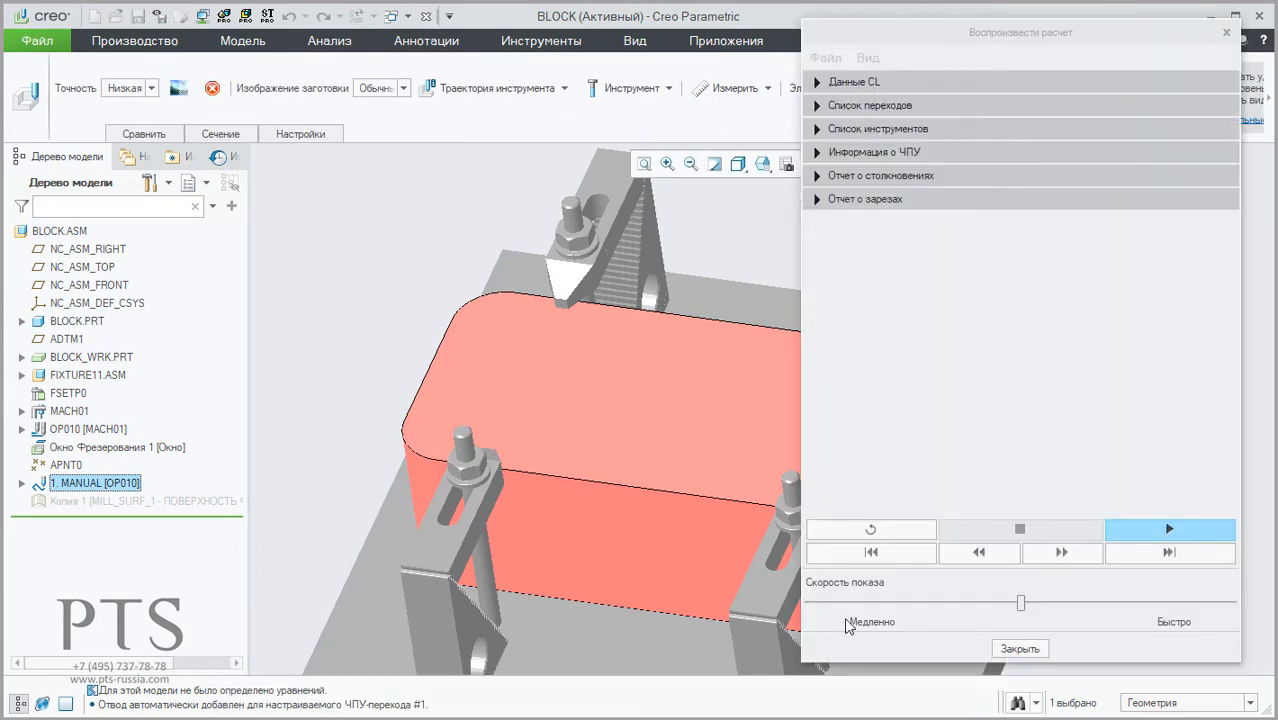
left_click_drag(856, 660, 856, 357)
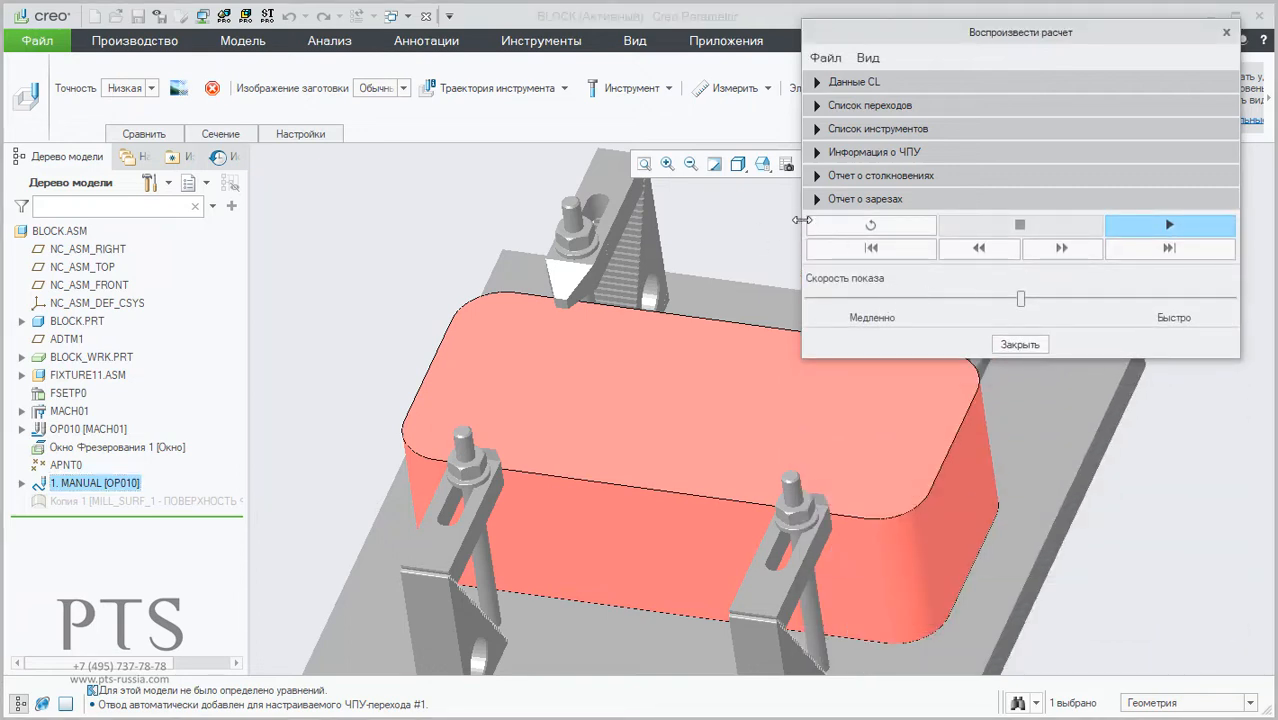
Step: Play the material removal simulation at a higher speed with the Следовать toolpath display and the tool holder display switched off
left_click_drag(801, 219, 969, 219)
left_click(1195, 227)
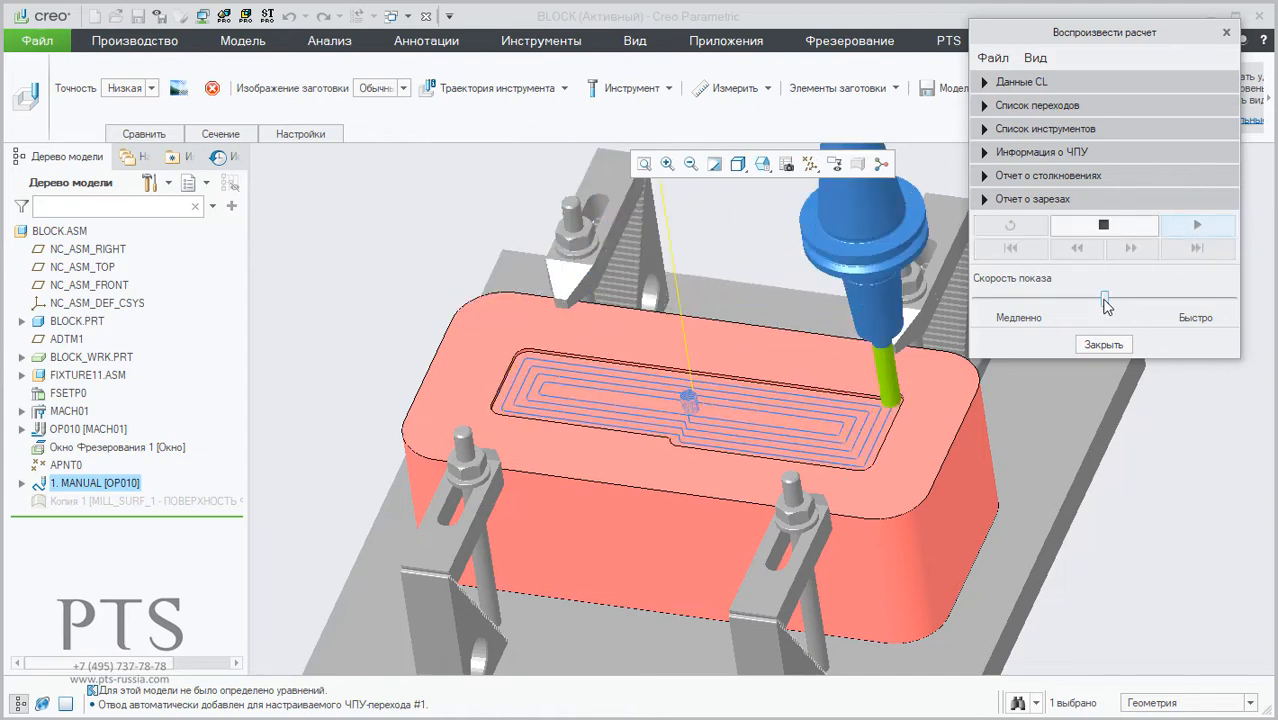
left_click(497, 88)
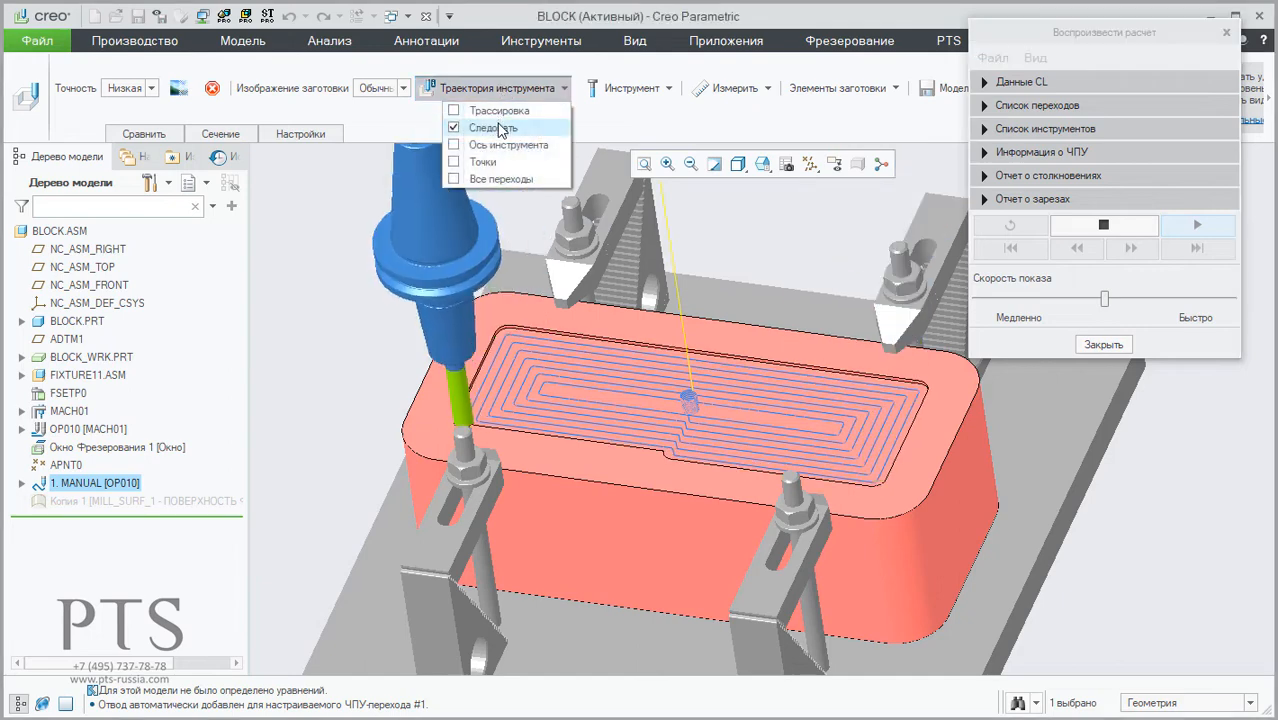
left_click(499, 128)
left_click(633, 91)
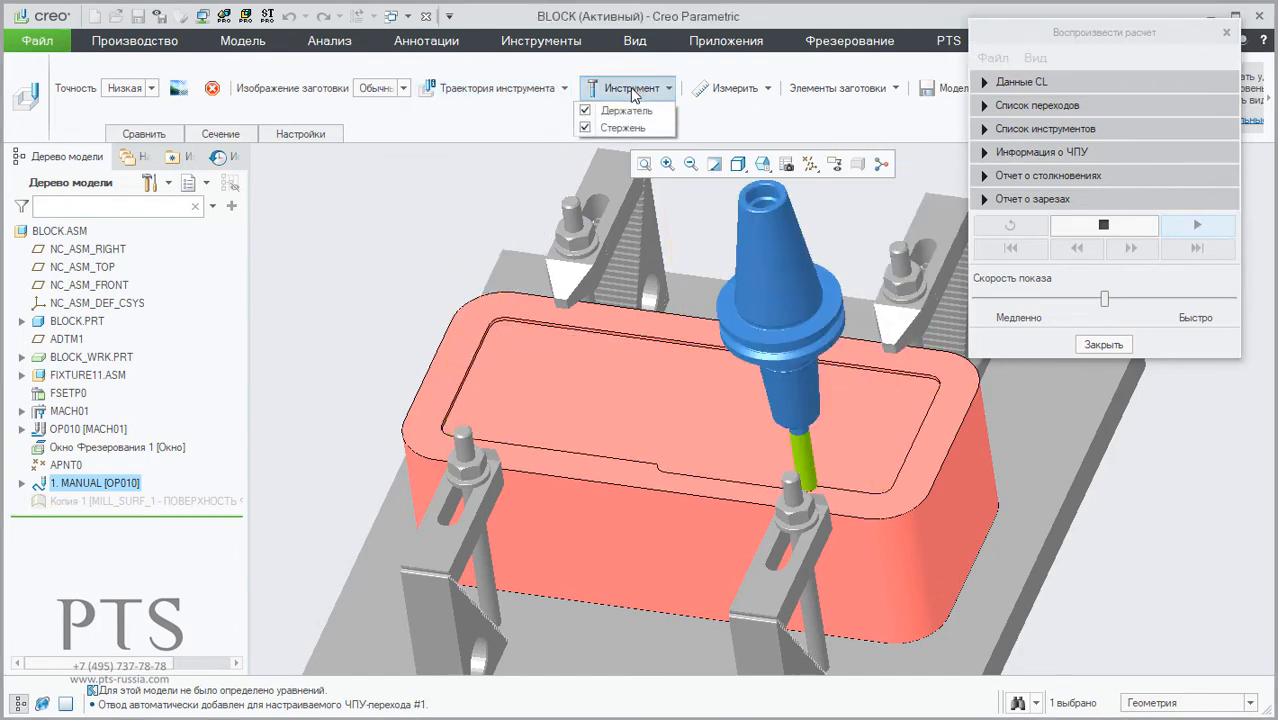
left_click(605, 108)
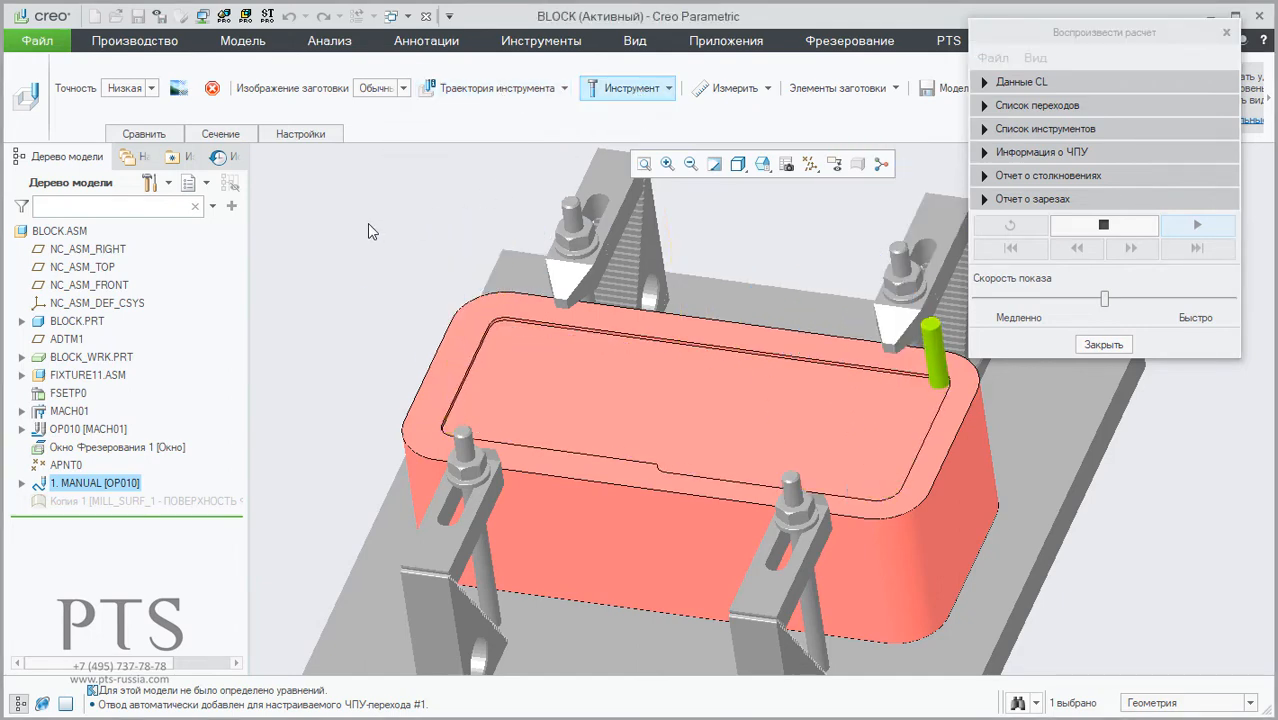
left_click(1158, 300)
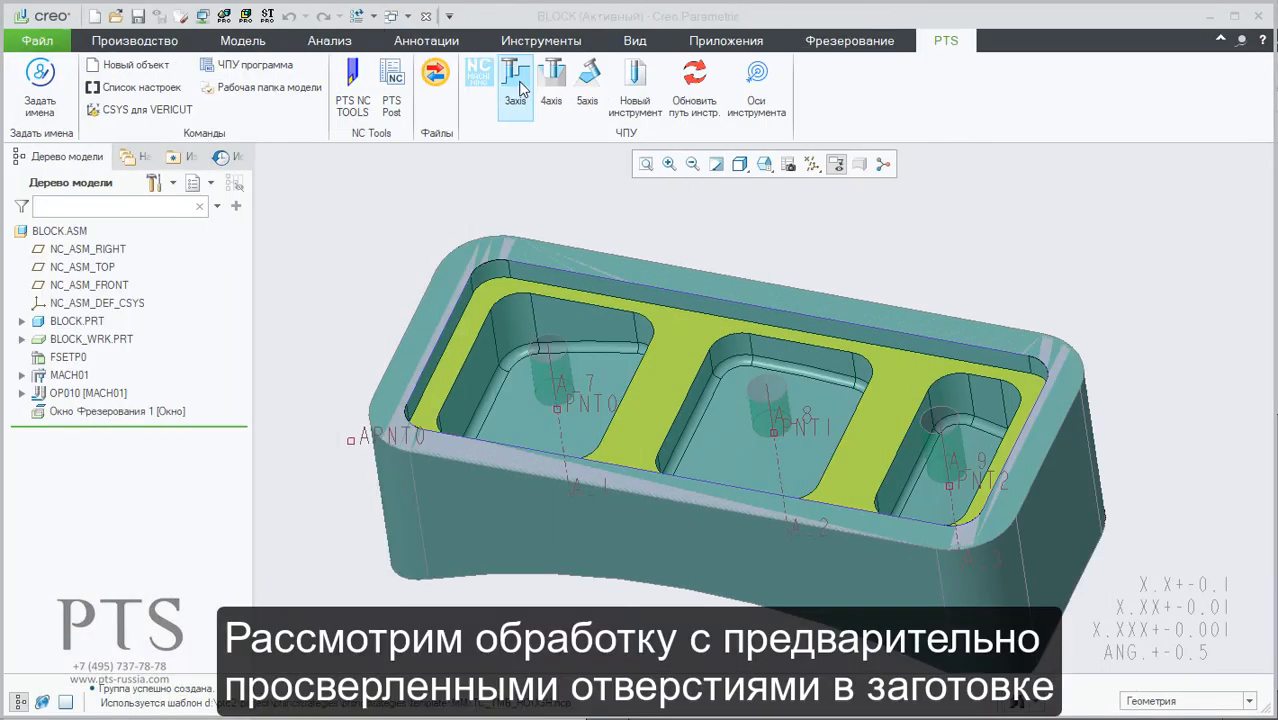
Step: Create a 3-axis milling step of type Треугольная сетка, Черновая for the workpiece with pre-drilled holes, using tool FREZA1
left_click(518, 88)
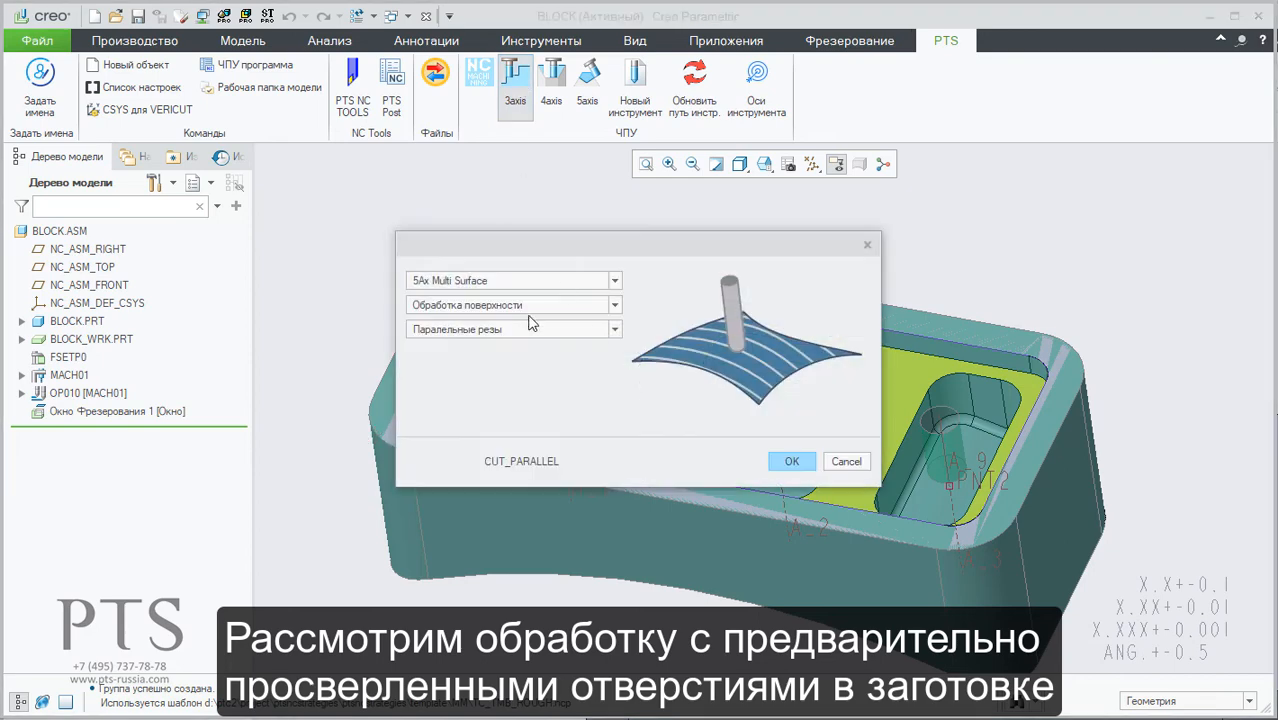
left_click(530, 307)
left_click(530, 337)
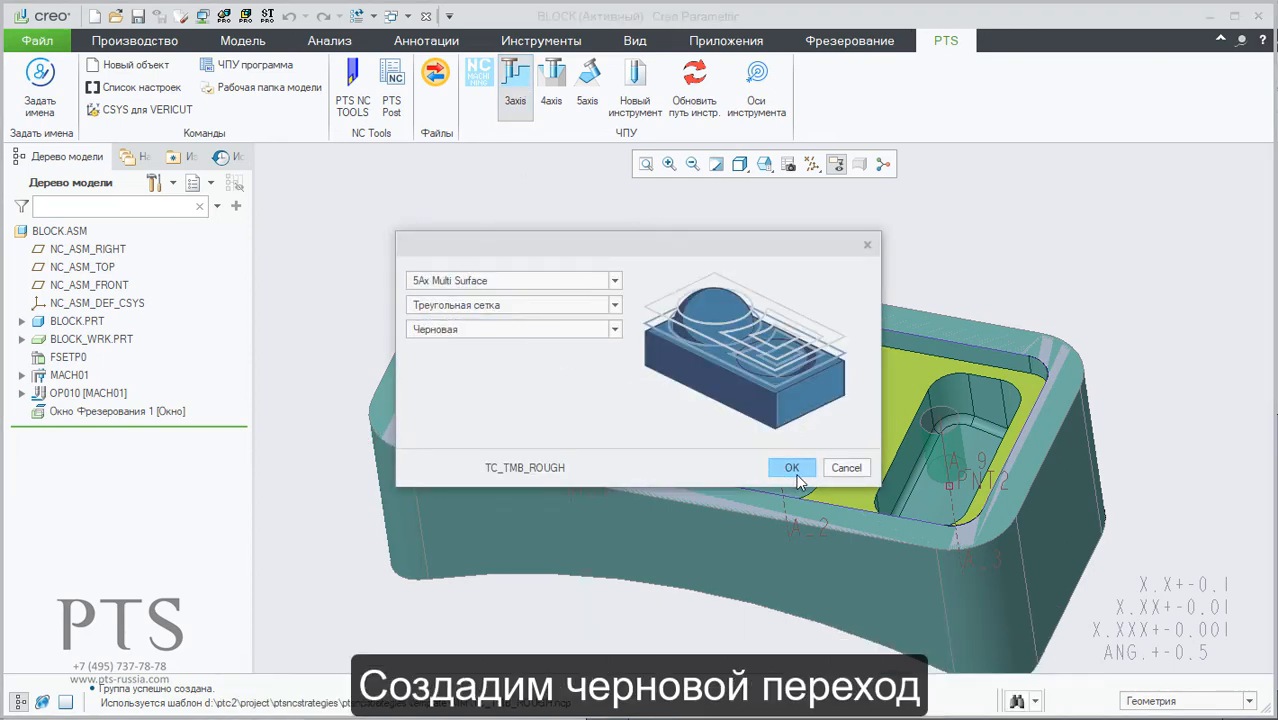
left_click(796, 473)
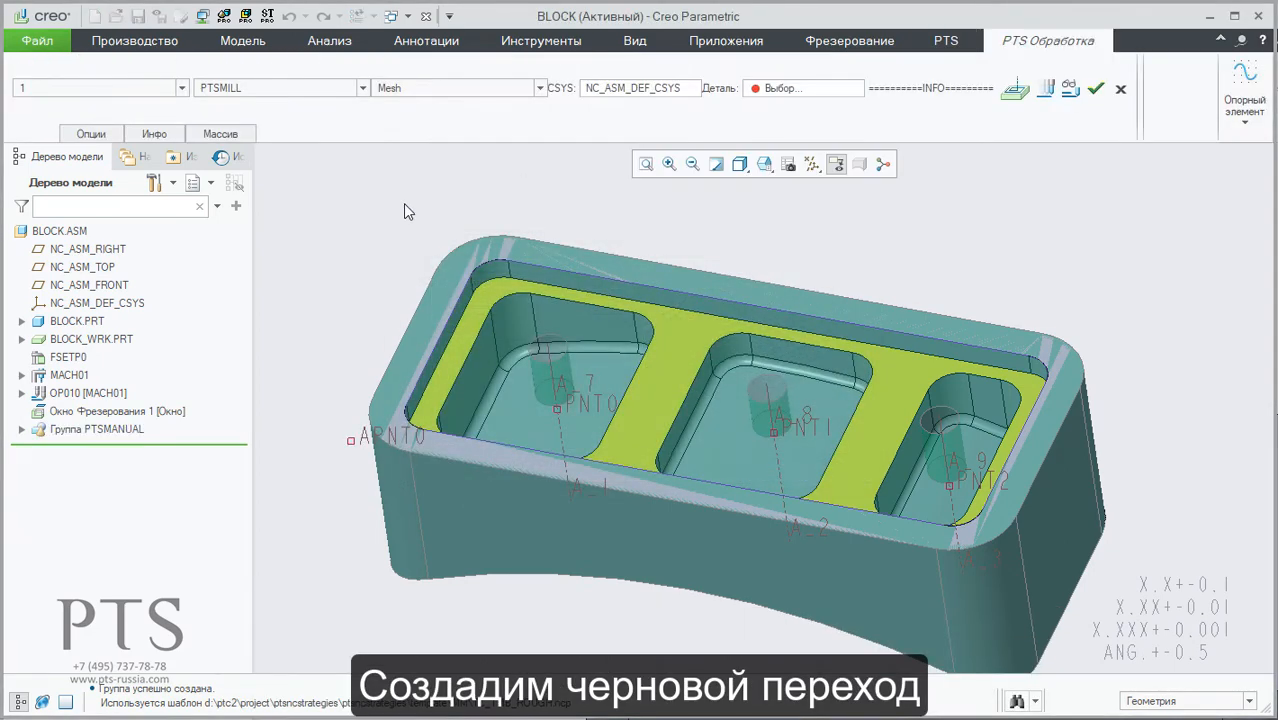
left_click(258, 90)
left_click(258, 149)
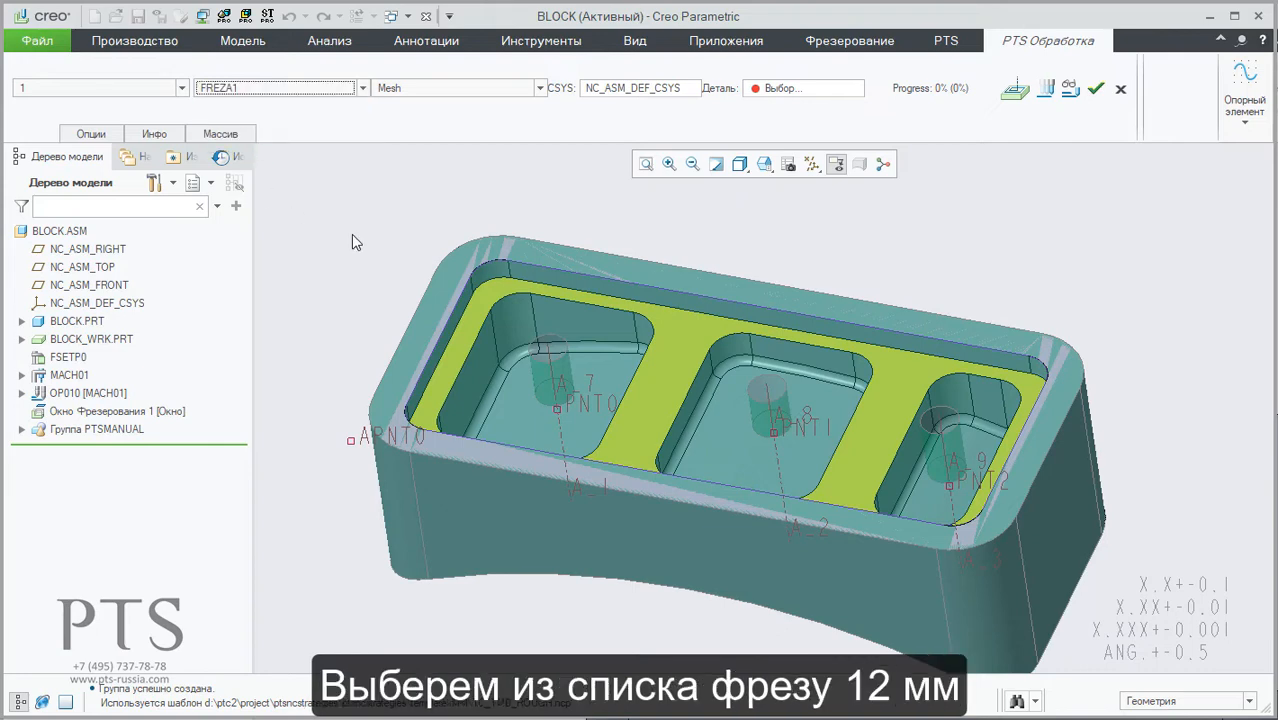
left_click(880, 260)
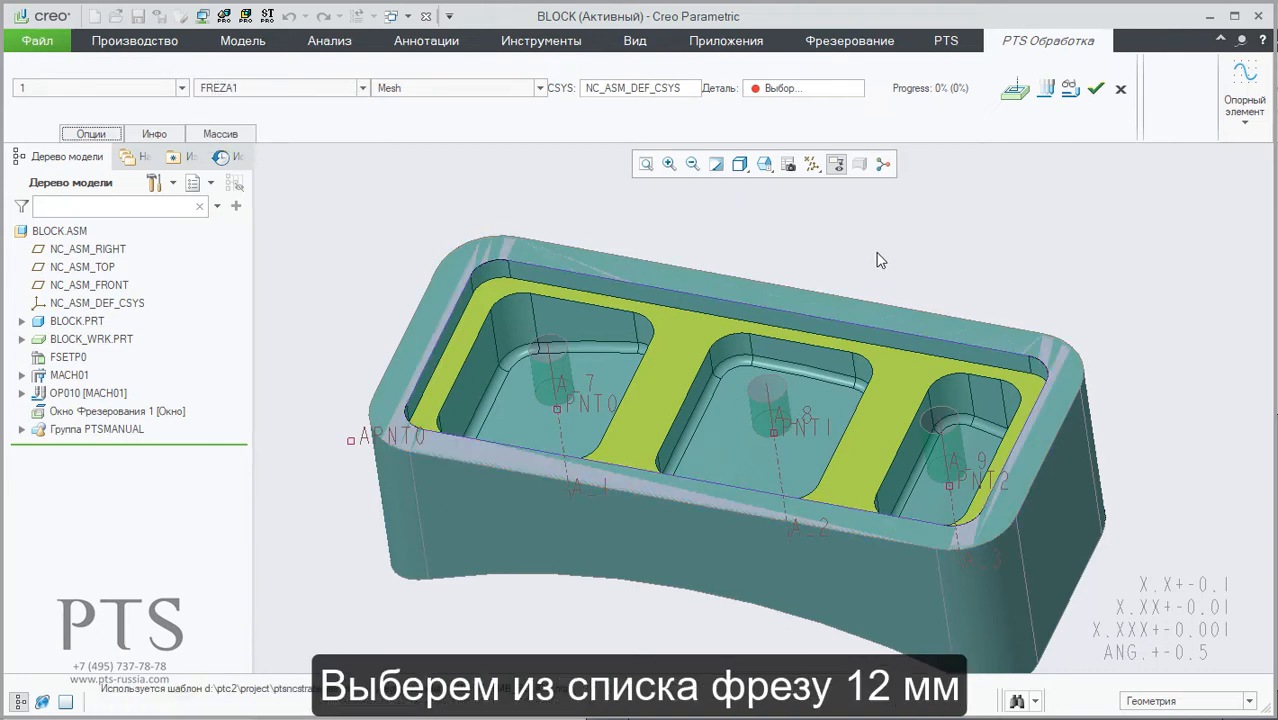
Step: In the machining strategy parameters, assign the part BLOCK.PRT as machining surface Поверхность 1 with a global offset of 0
left_click(1021, 89)
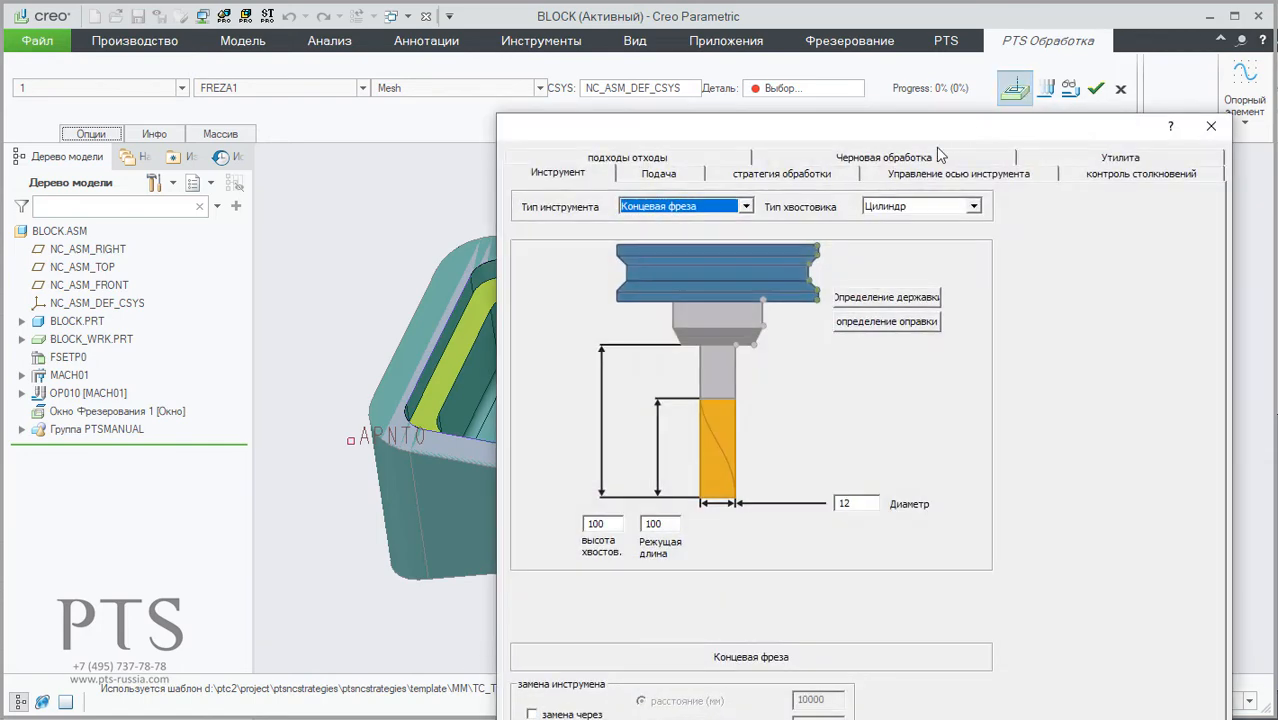
left_click_drag(935, 128, 745, 16)
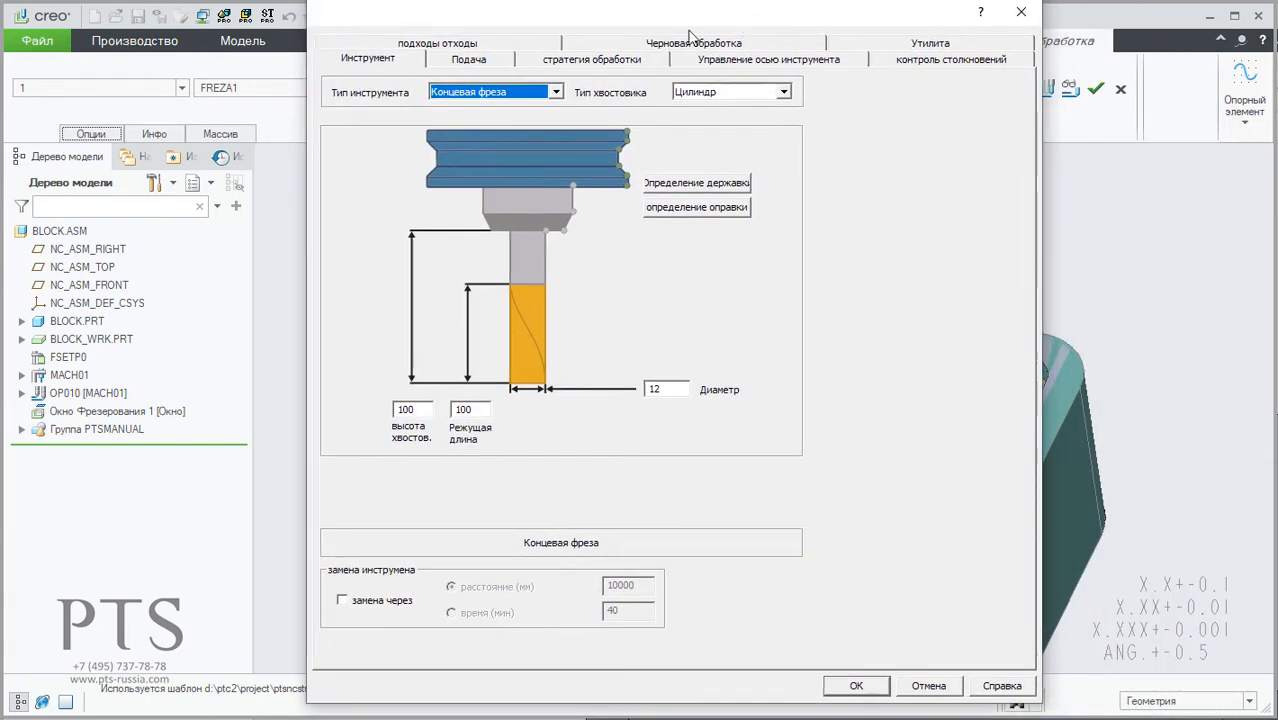
left_click(549, 60)
left_click(413, 160)
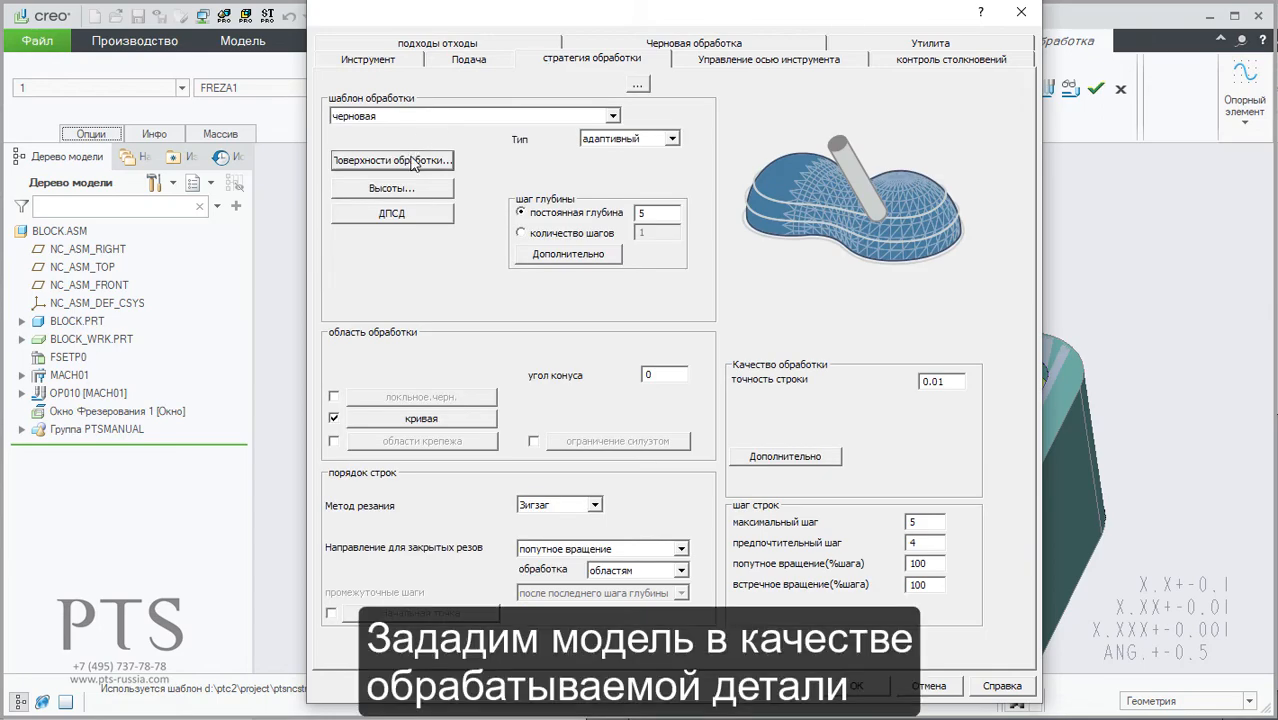
left_click(545, 425)
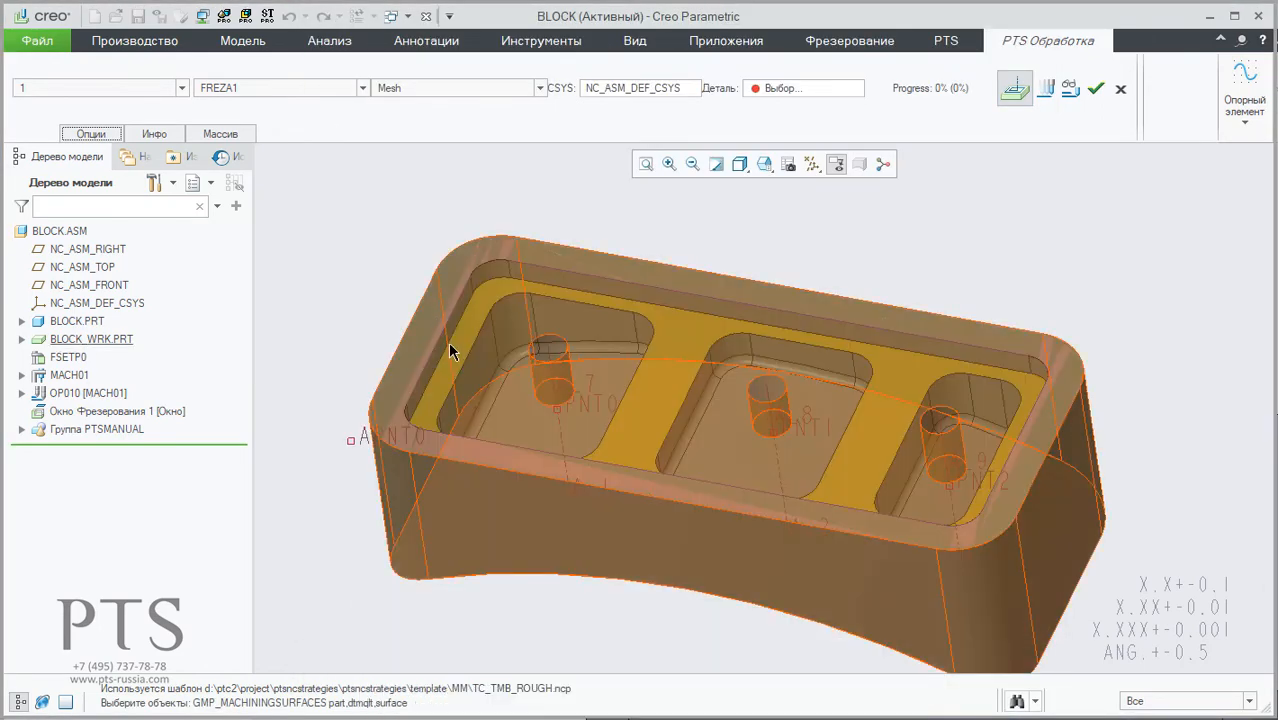
left_click(449, 342)
left_click(449, 350)
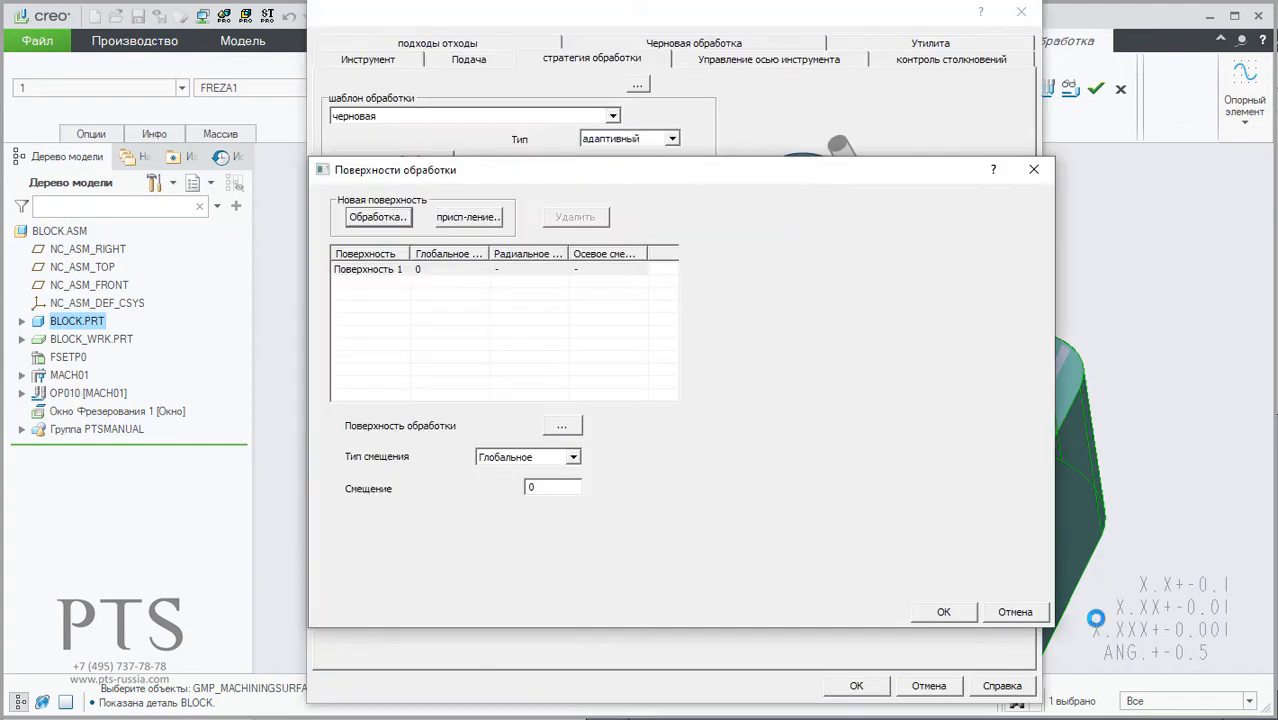
left_click(946, 612)
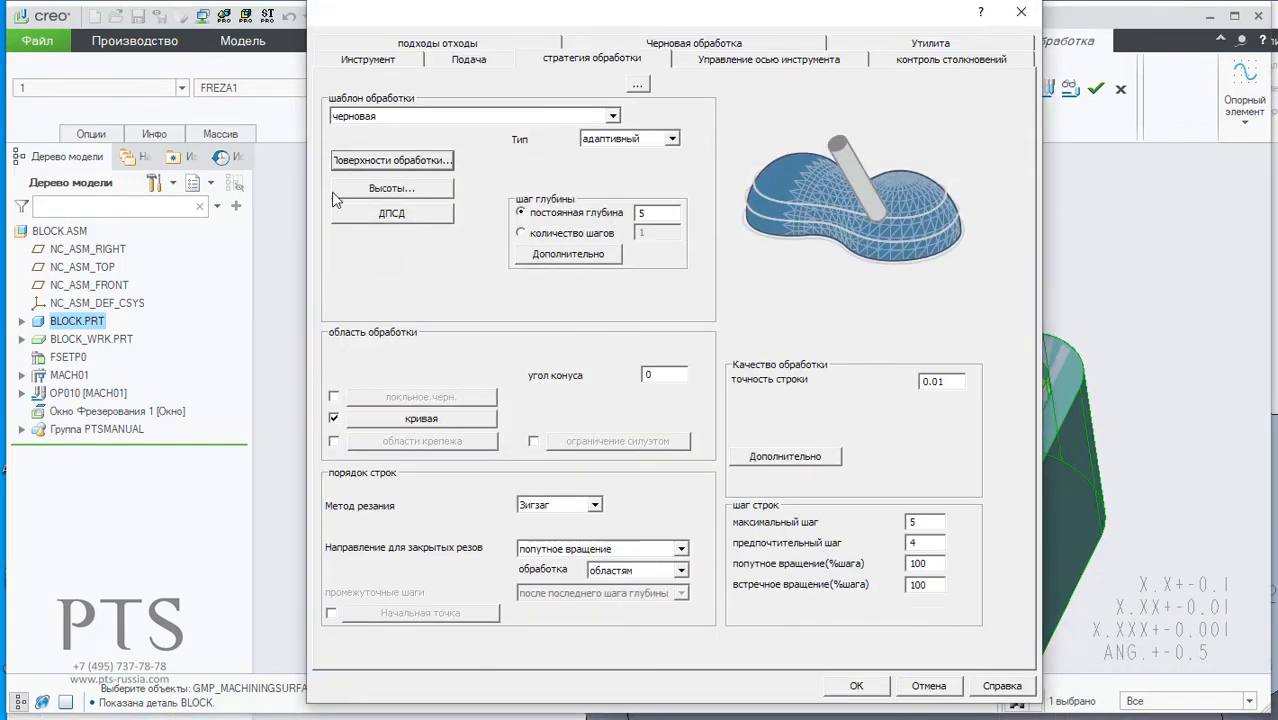
Step: Limit the machining region with the closed curve of Окно Фрезерования 1, keeping the tool inside it with an additional offset of 0
left_click(456, 420)
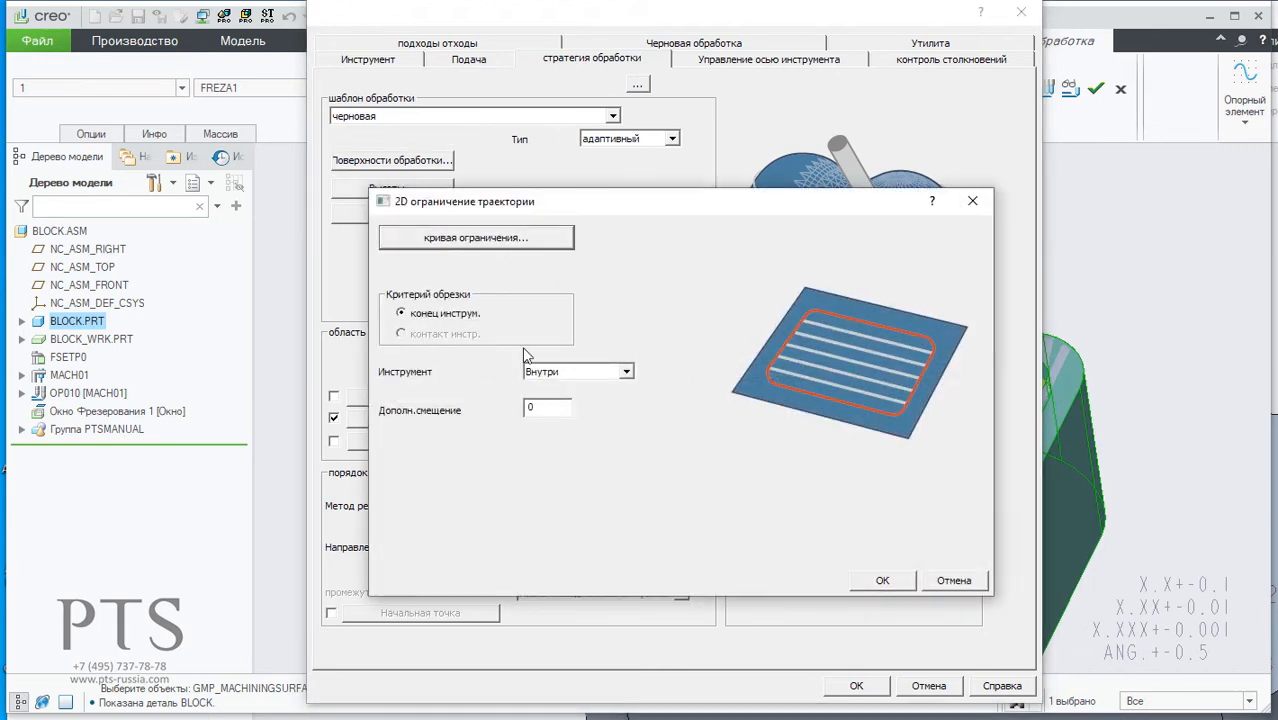
left_click(485, 238)
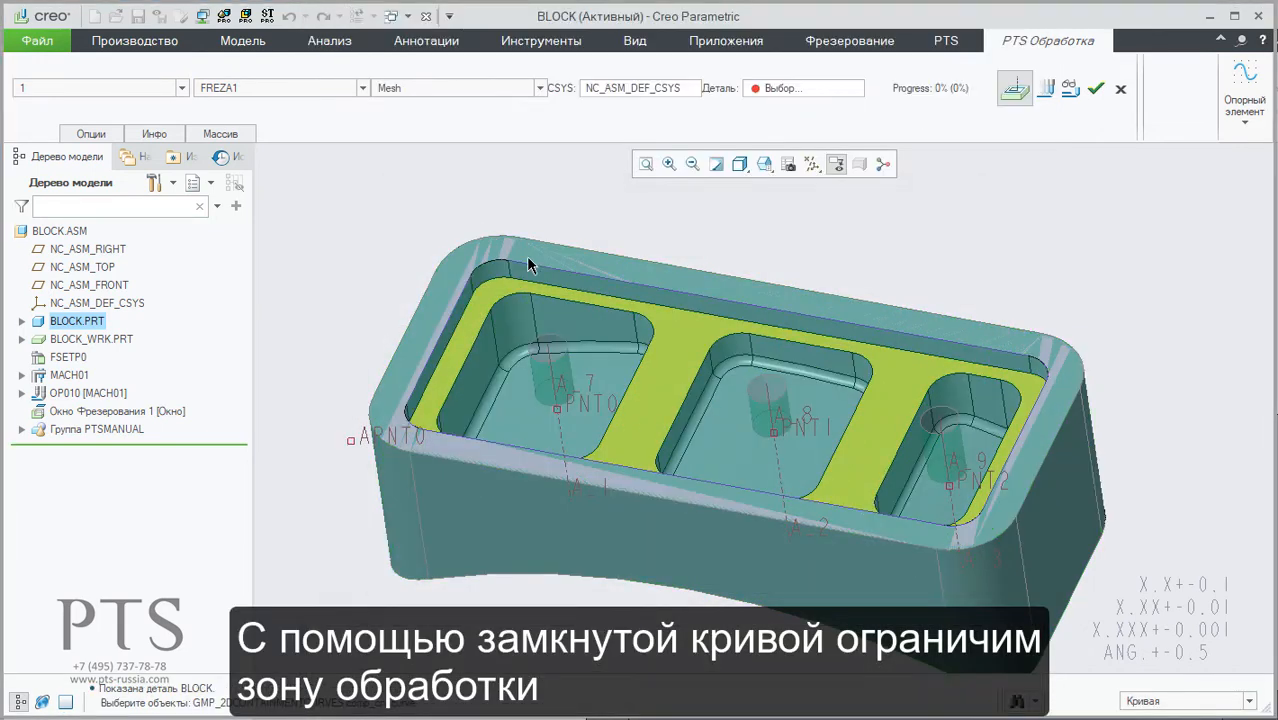
middle_click(660, 240)
left_click(880, 580)
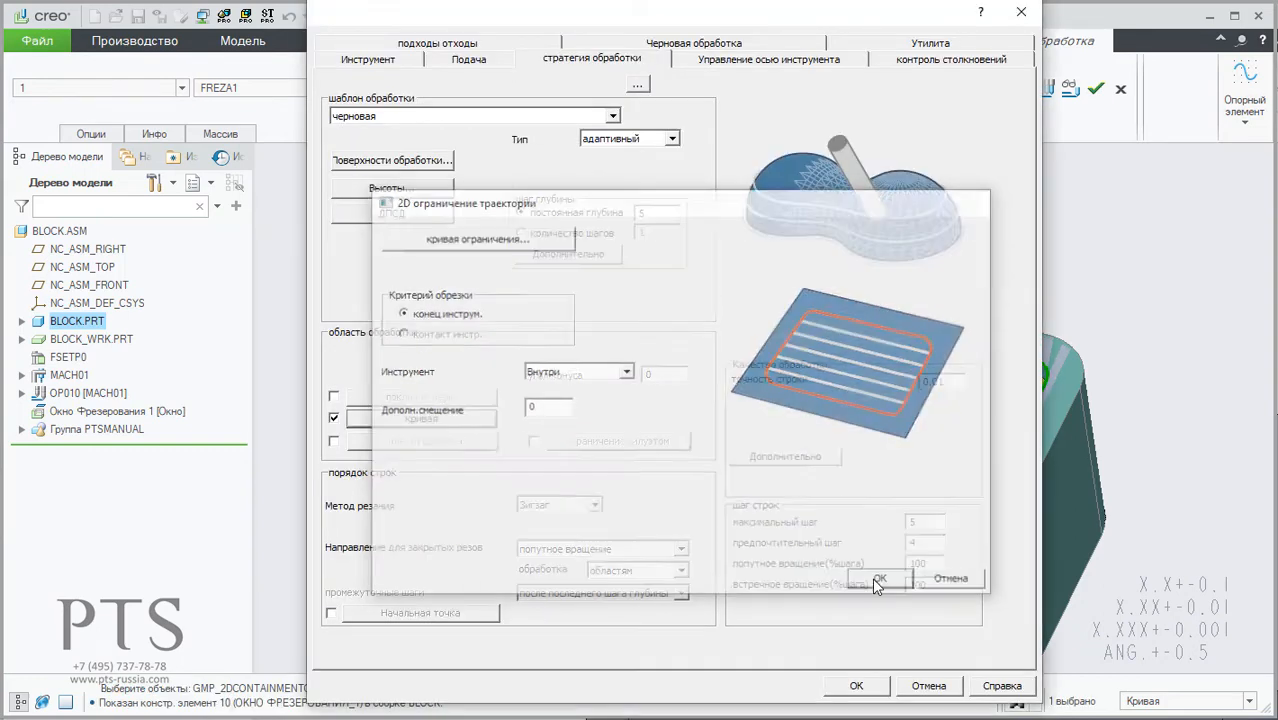
Step: Define the stock for the roughing step from the surfaces of the workpiece BLOCK_WRK.PRT
left_click(662, 42)
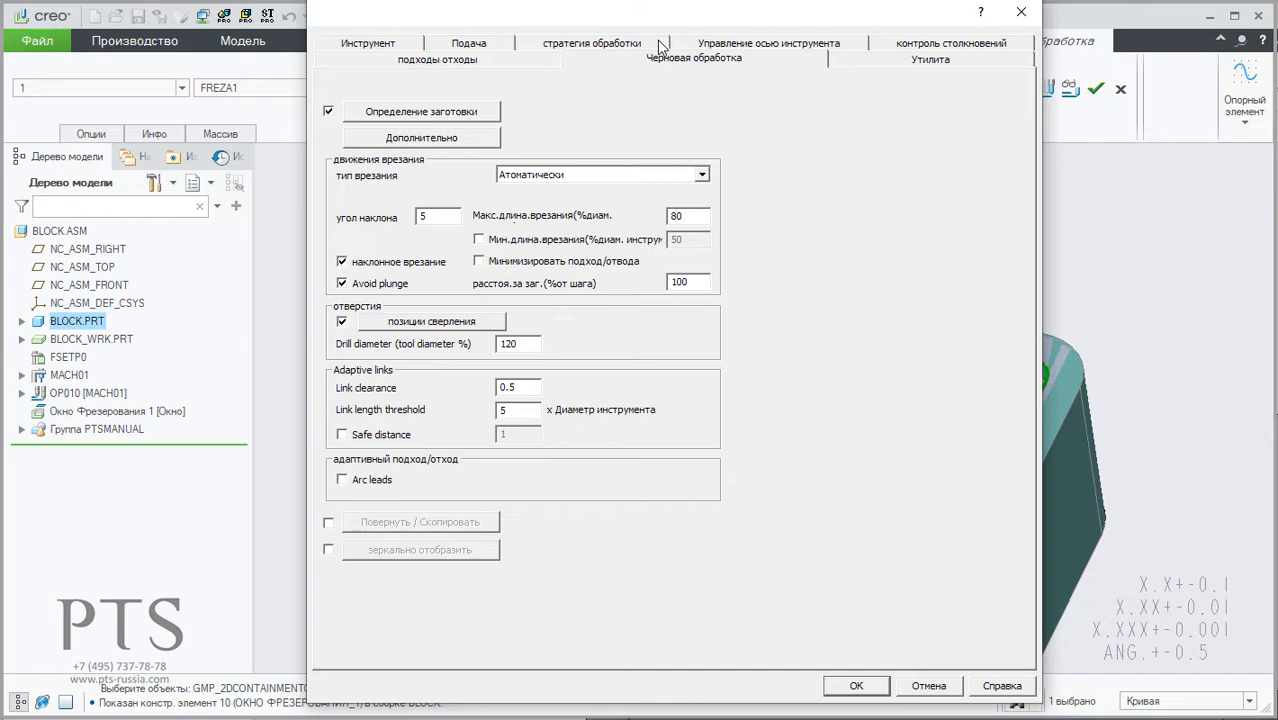
left_click(441, 113)
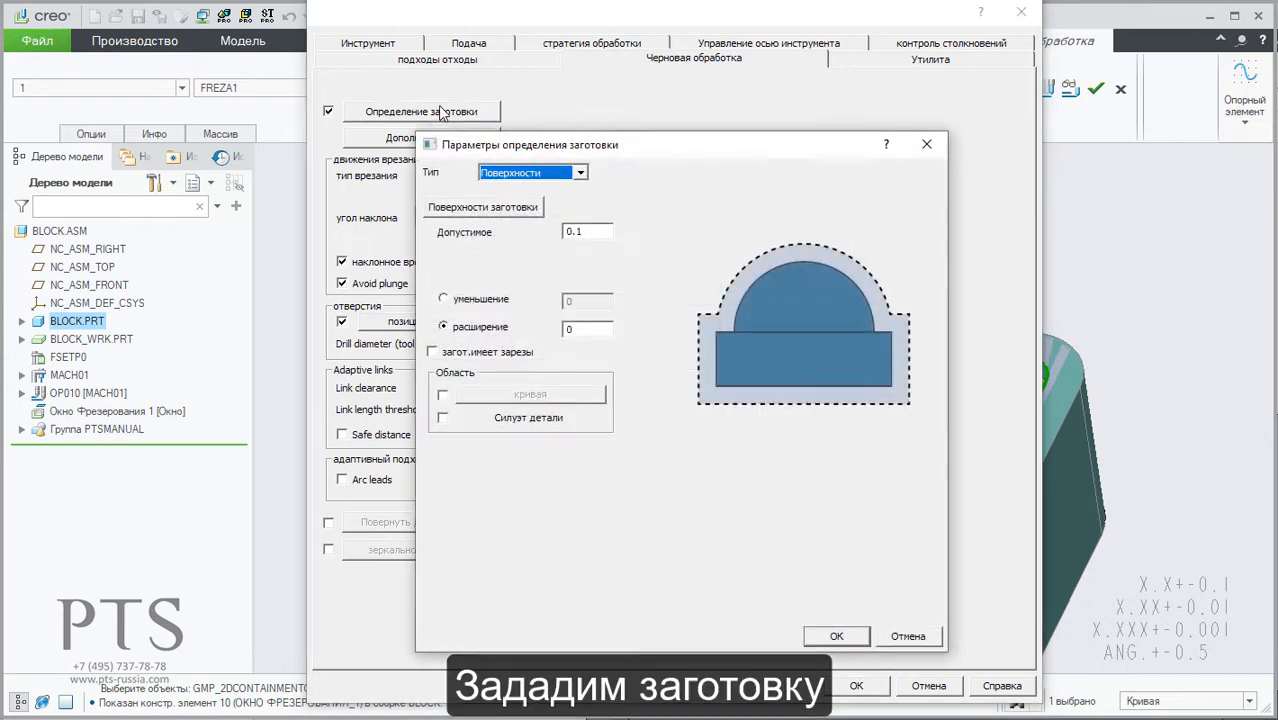
left_click(485, 207)
left_click(518, 345)
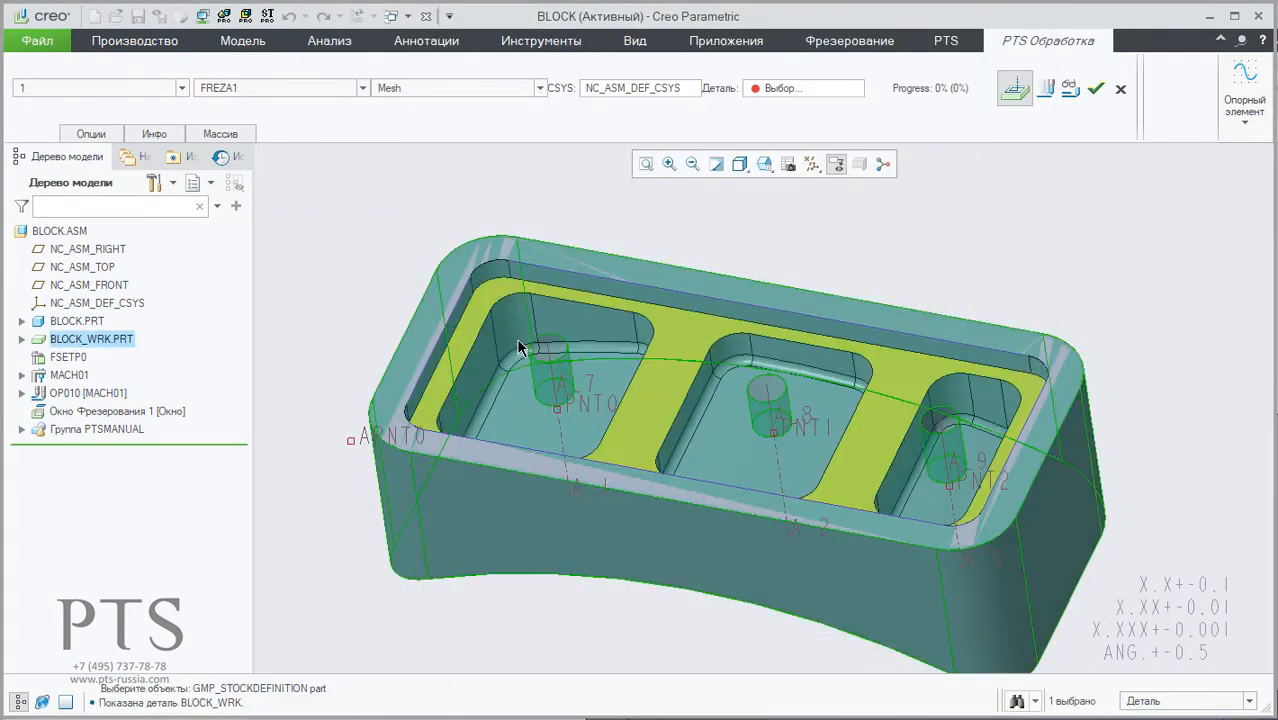
middle_click(653, 225)
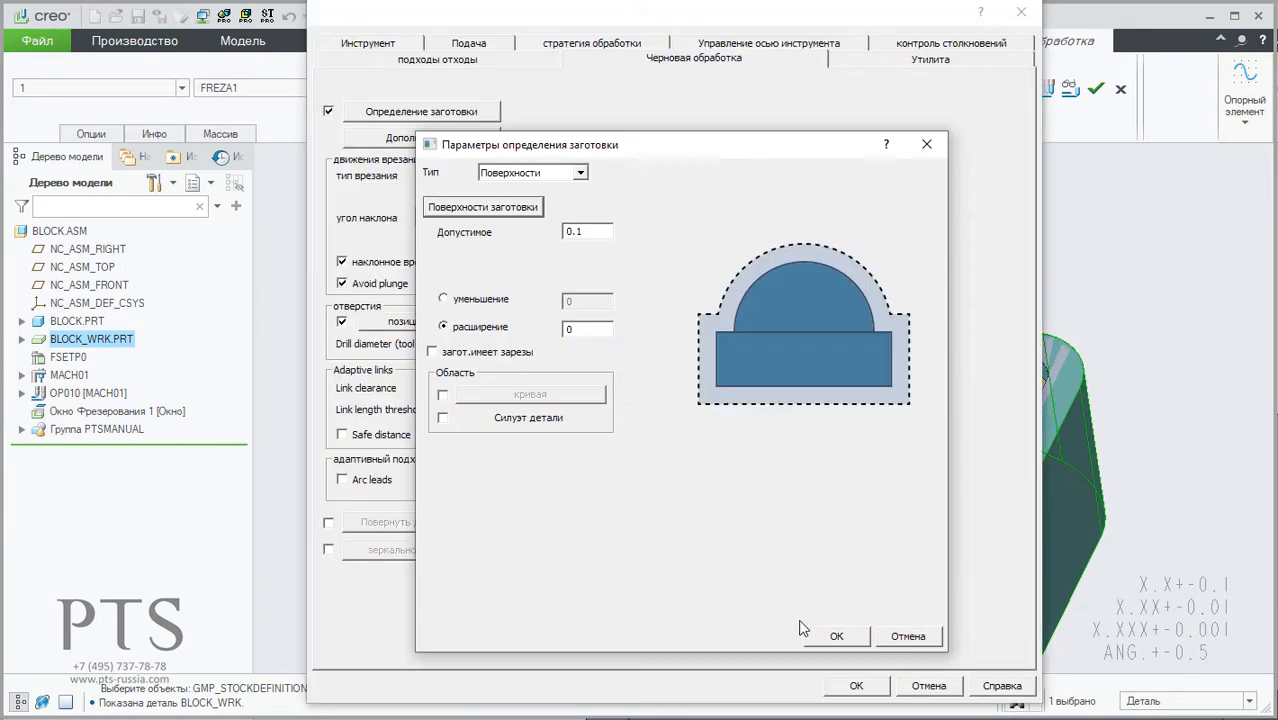
left_click(838, 636)
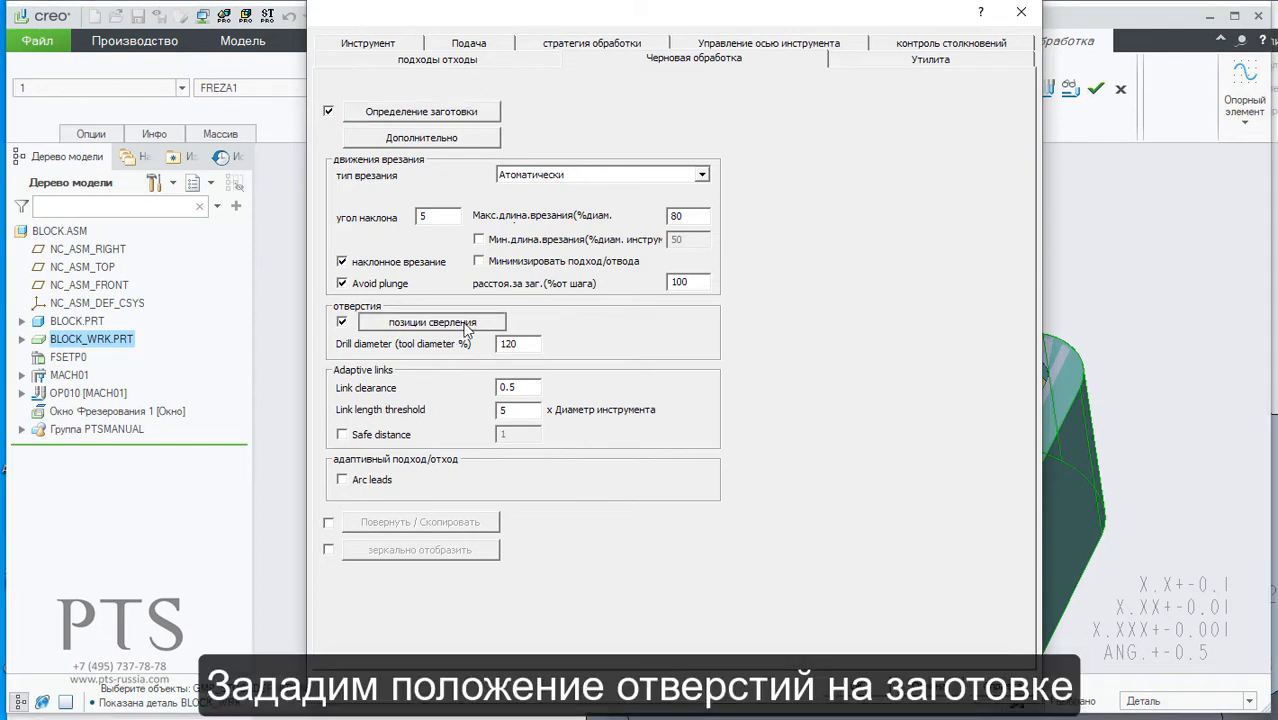
Step: Assign points PNT0, PNT1 and PNT2 as the drilling positions and calculate the toolpath with the accepted parameters
left_click(526, 343)
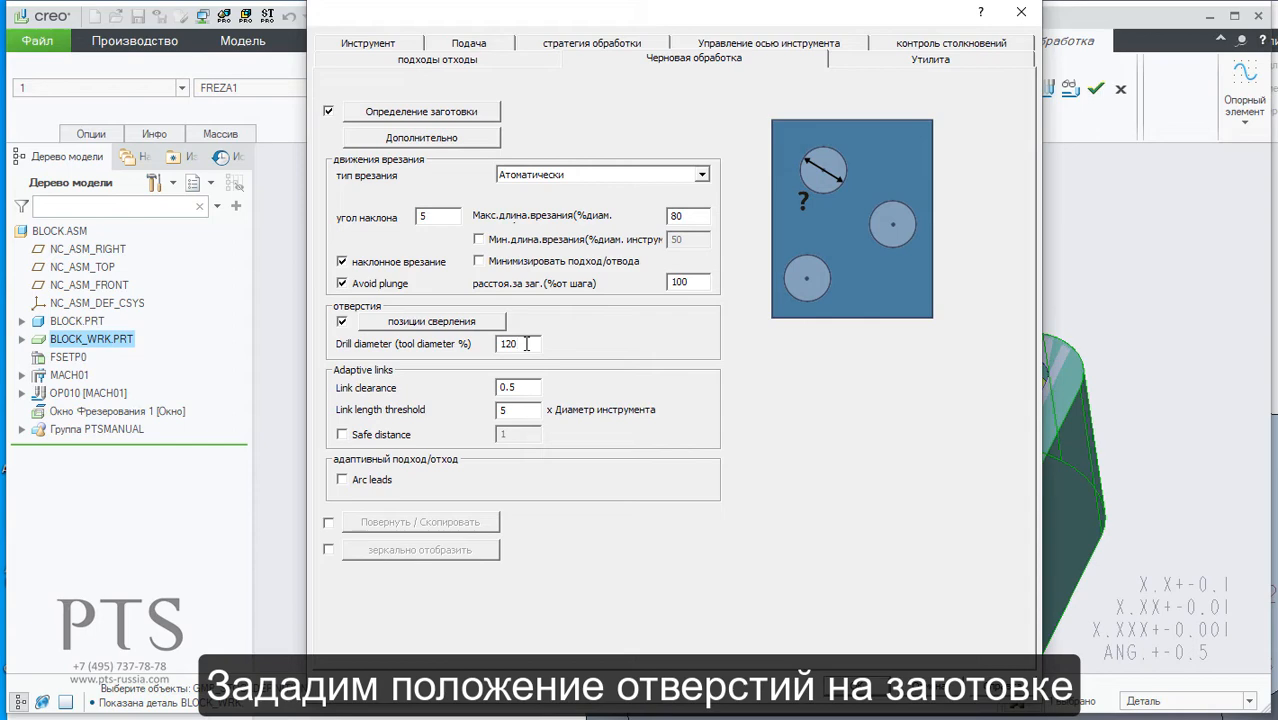
left_click(488, 325)
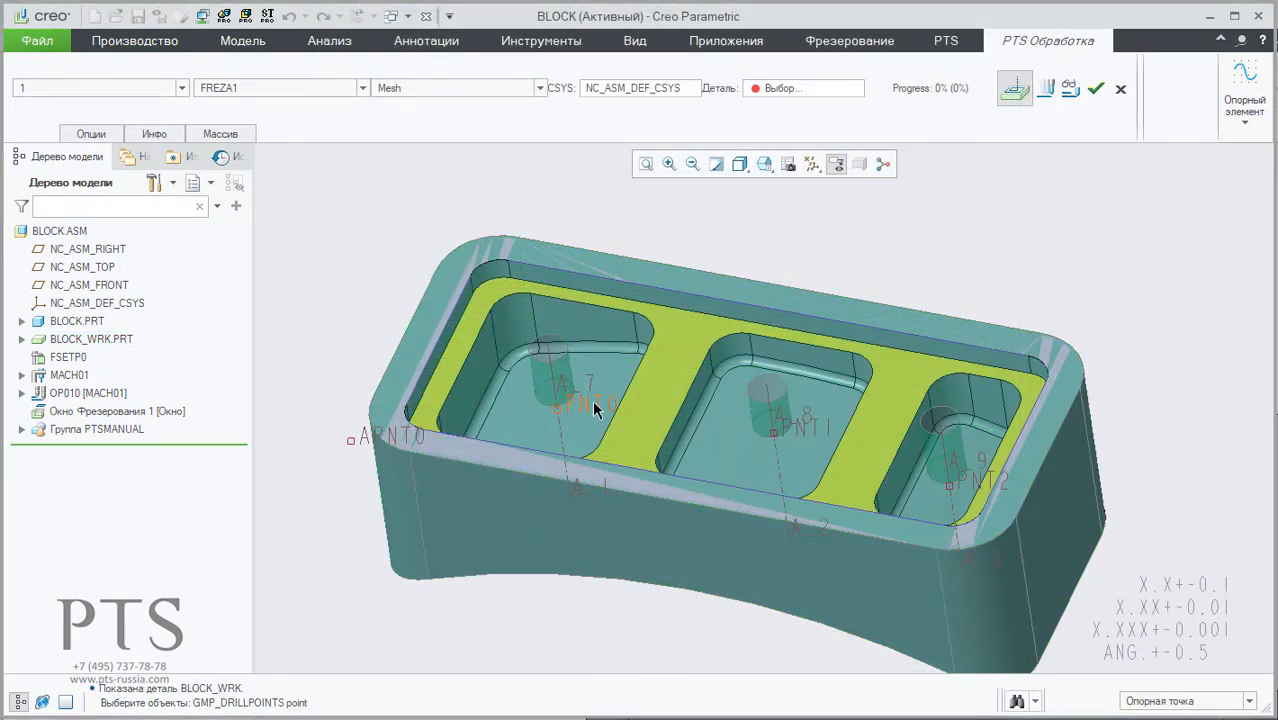
left_click(595, 408)
left_click(798, 426)
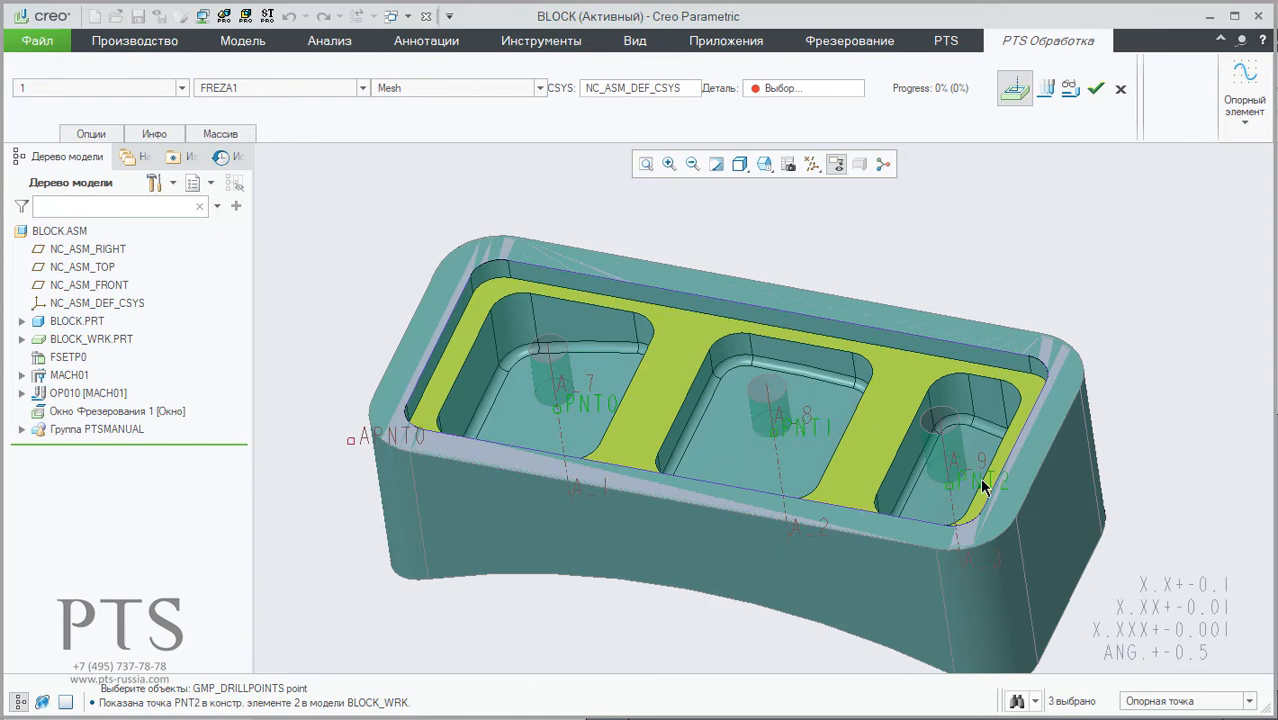
middle_click(977, 236)
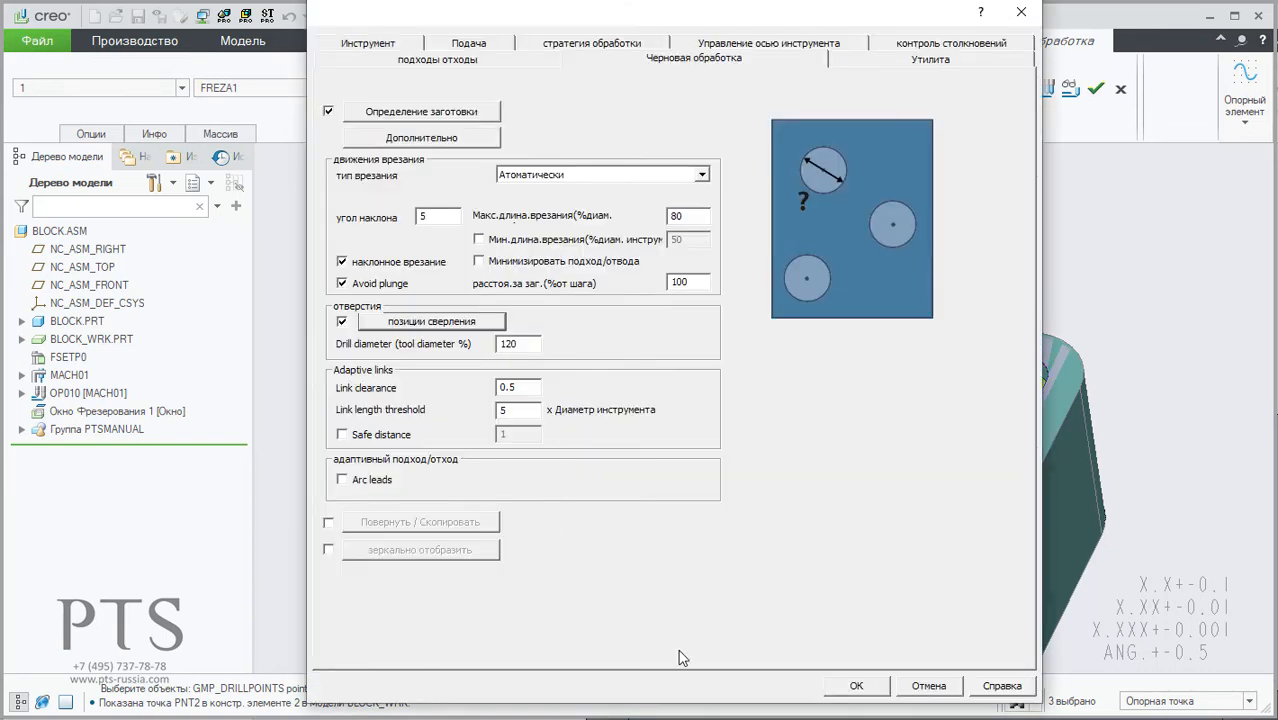
left_click(852, 686)
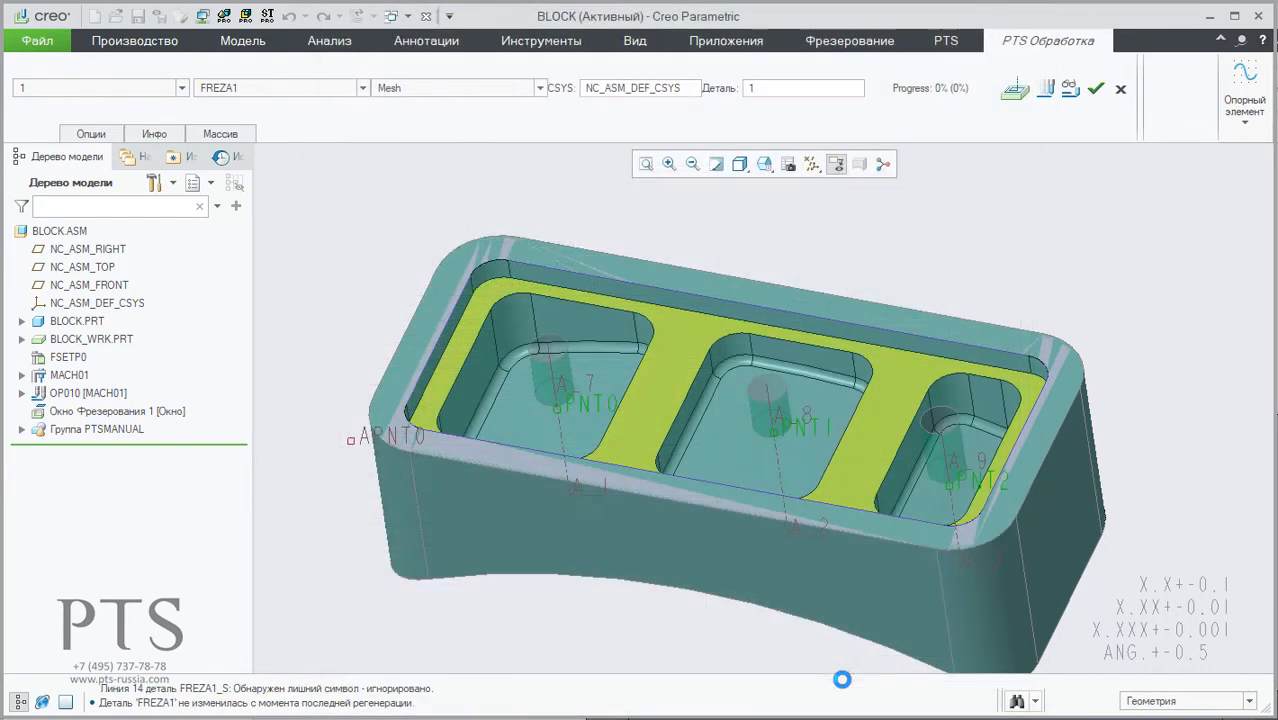
left_click(1047, 88)
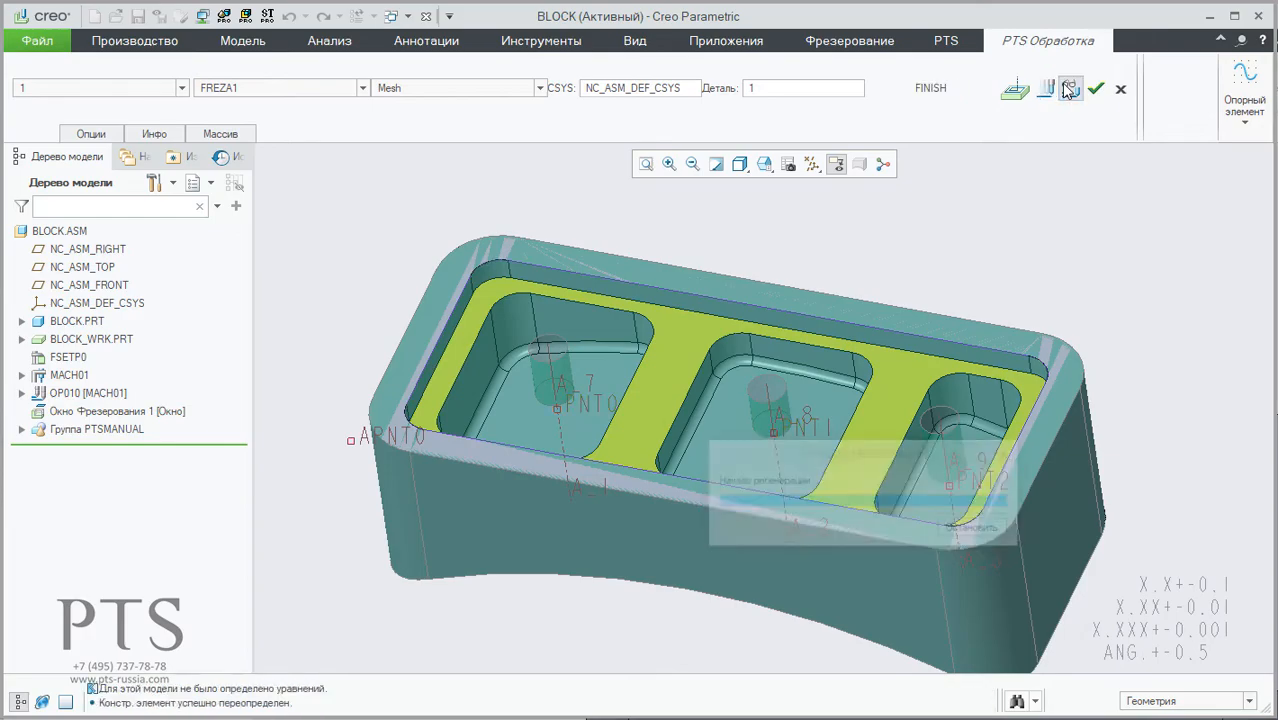
Step: Display the calculated toolpath and examine the tool entries at the pre-drilled holes from several angles, then close the path display
left_click(1068, 90)
scroll(538, 387, "down", 3)
scroll(538, 387, "down", 2)
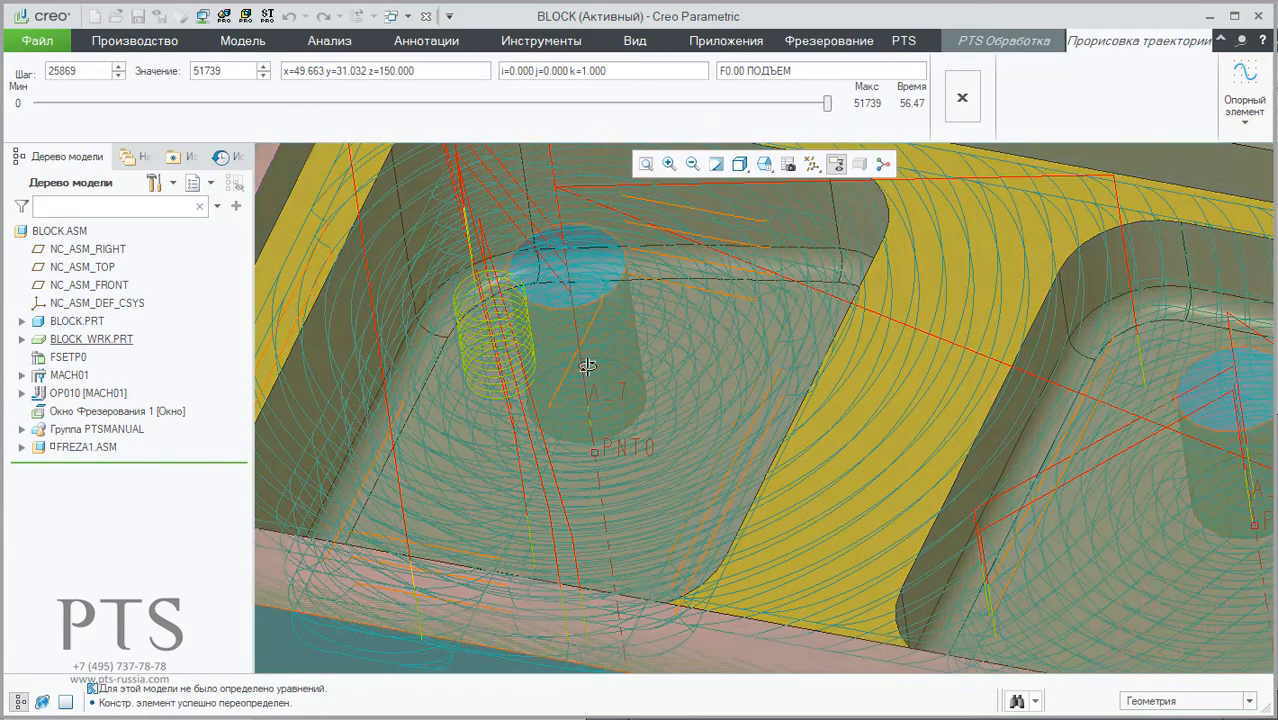
middle_click_drag(590, 371, 602, 328)
scroll(569, 390, "up", 3)
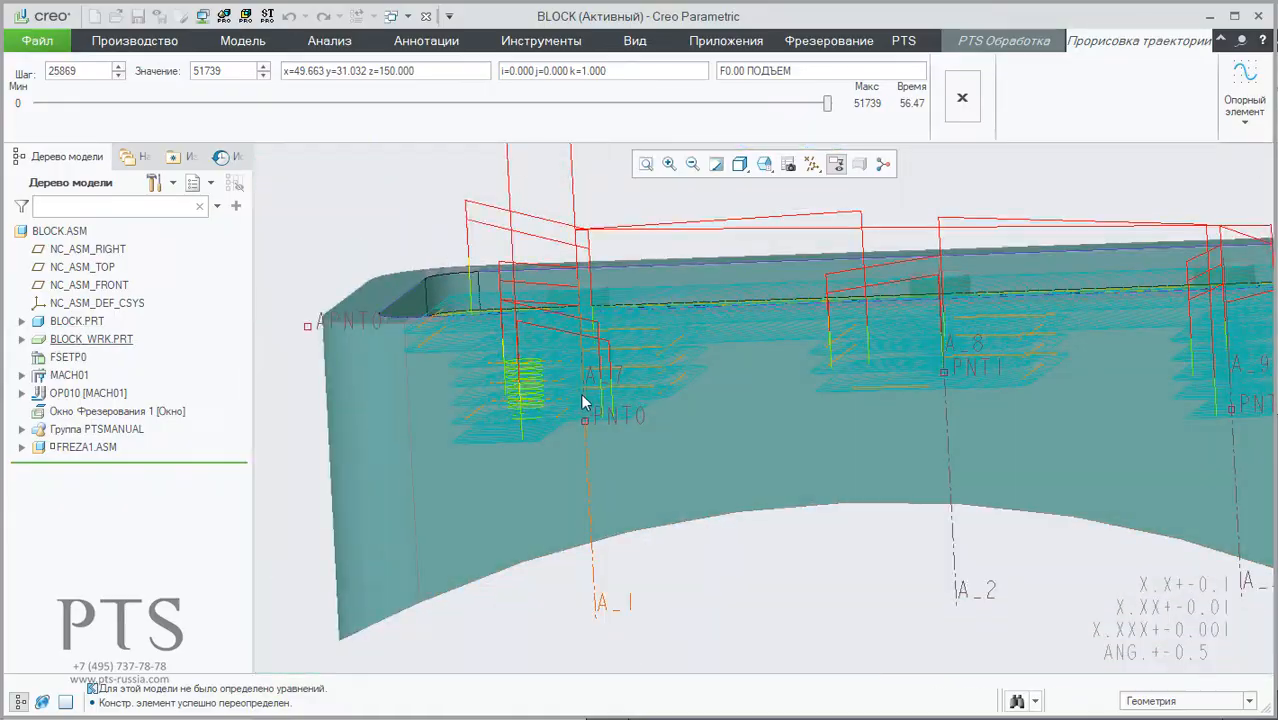
middle_click_drag(580, 393, 570, 382)
scroll(570, 382, "down", 5)
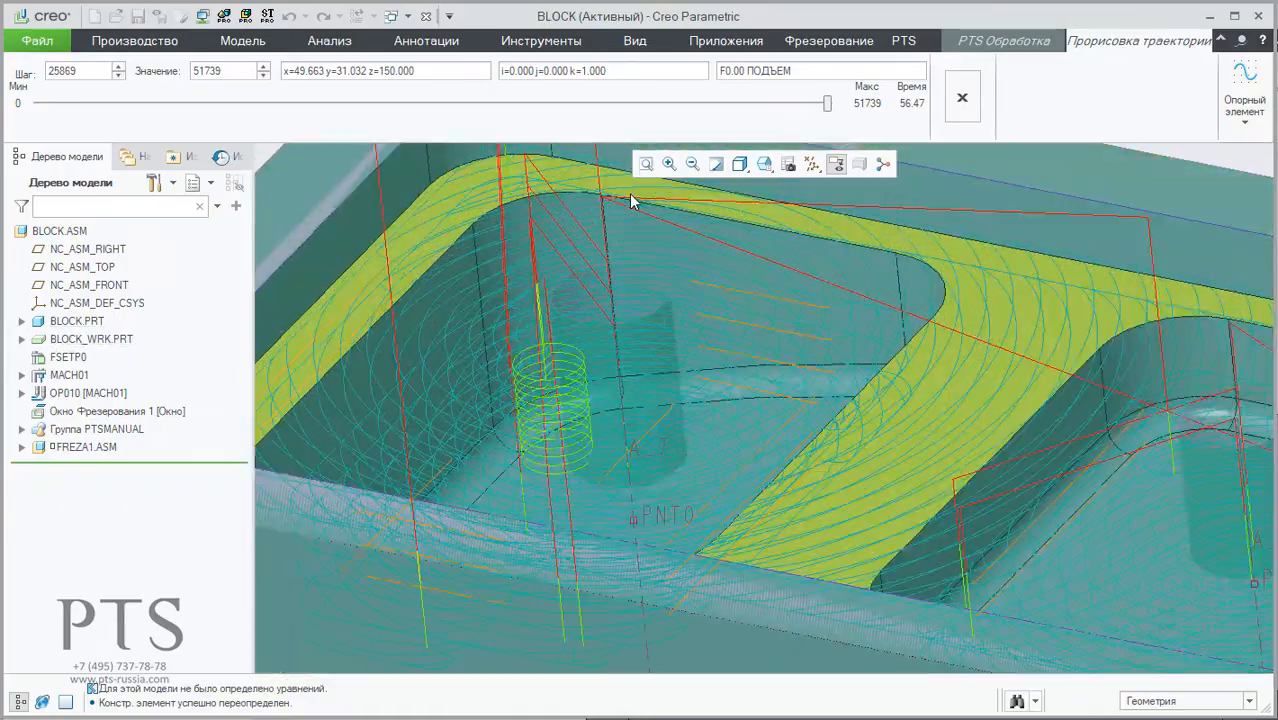
mouse_move(614, 281)
middle_mouse_down()
mouse_move(620, 328)
mouse_move(620, 270)
middle_mouse_up()
scroll(488, 427, "up", 5)
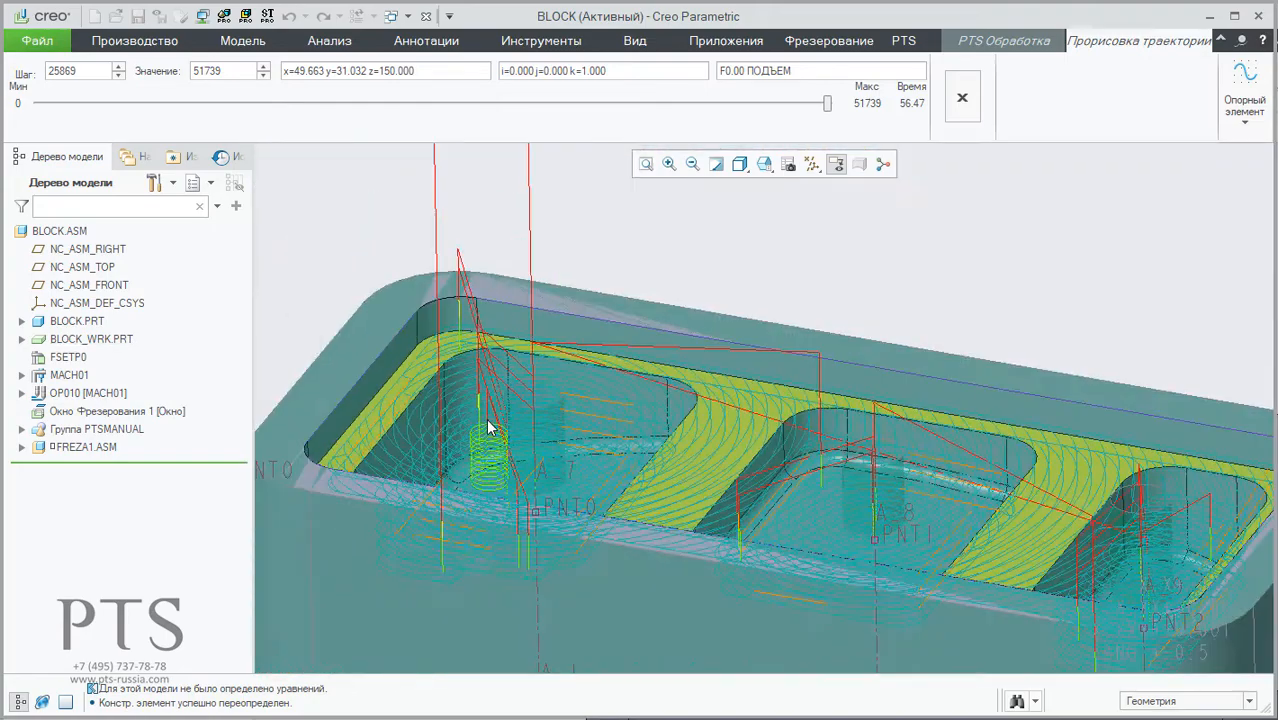
scroll(488, 427, "up", 4)
left_click(963, 100)
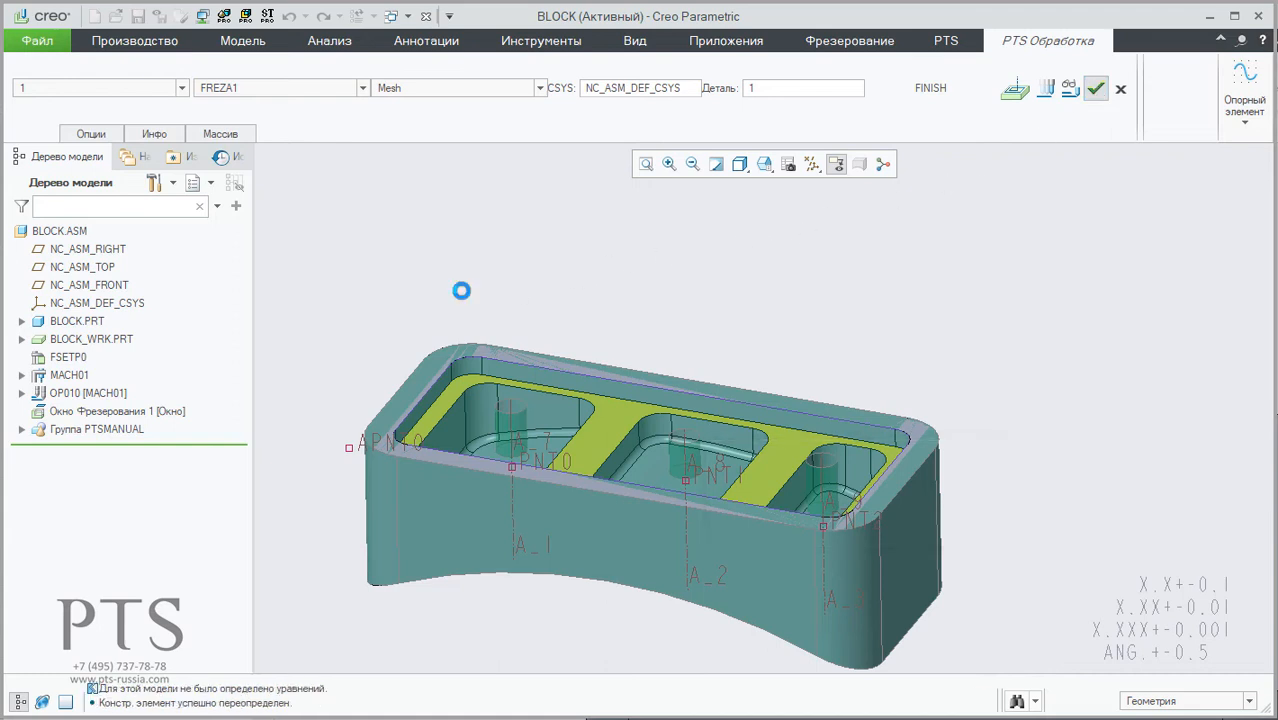
Step: Ungroup the PTSMANUAL group and start the material removal simulation for the milling step 1. MANUAL [OP010]
left_click(55, 434)
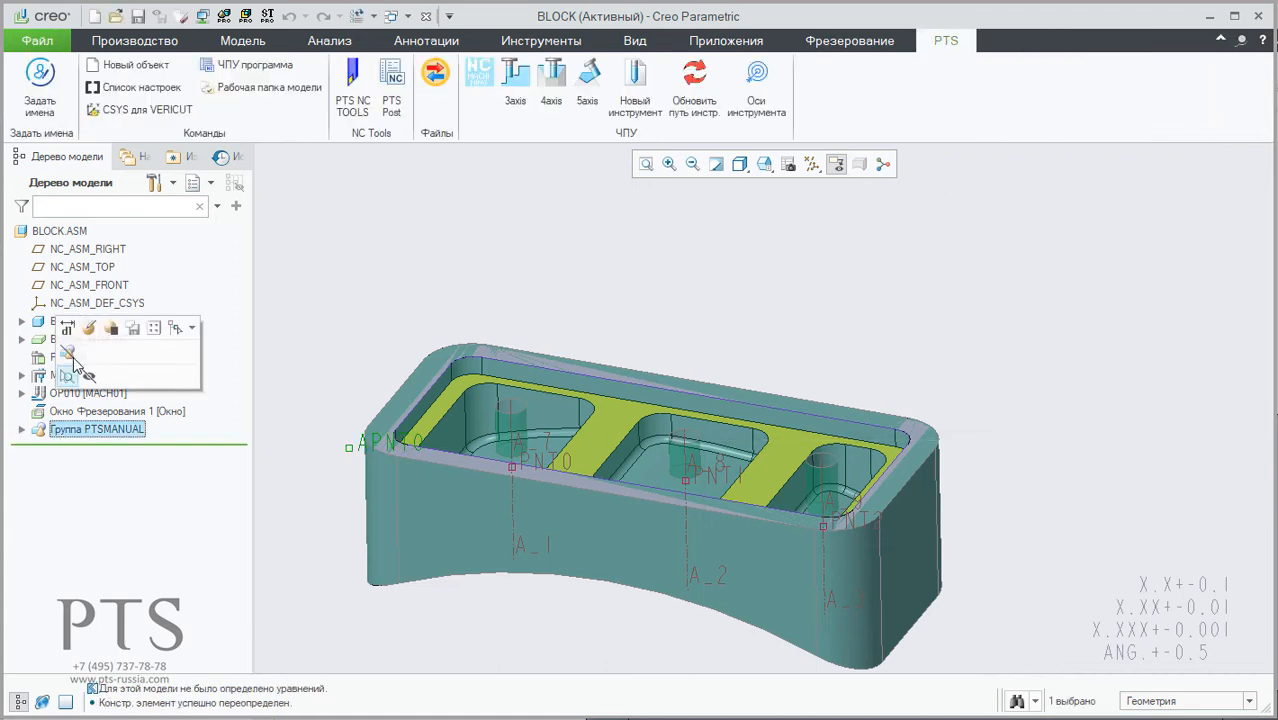
left_click(68, 357)
left_click(72, 449)
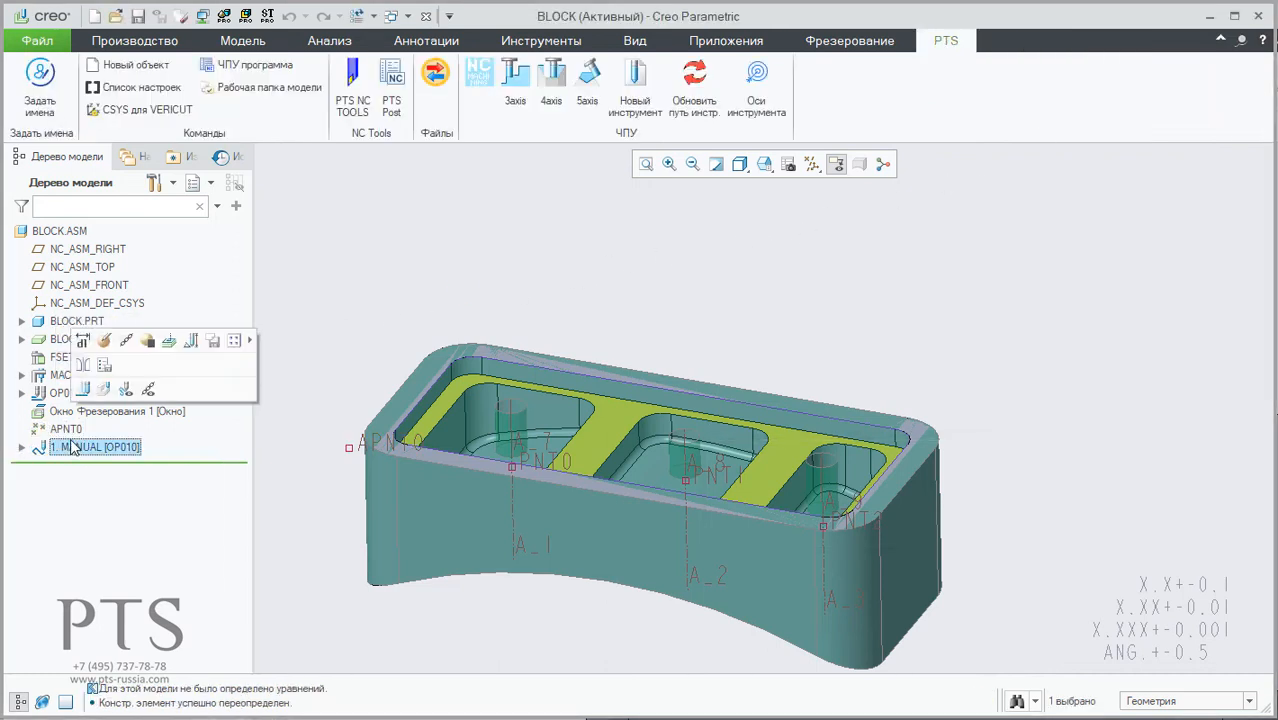
left_click(104, 392)
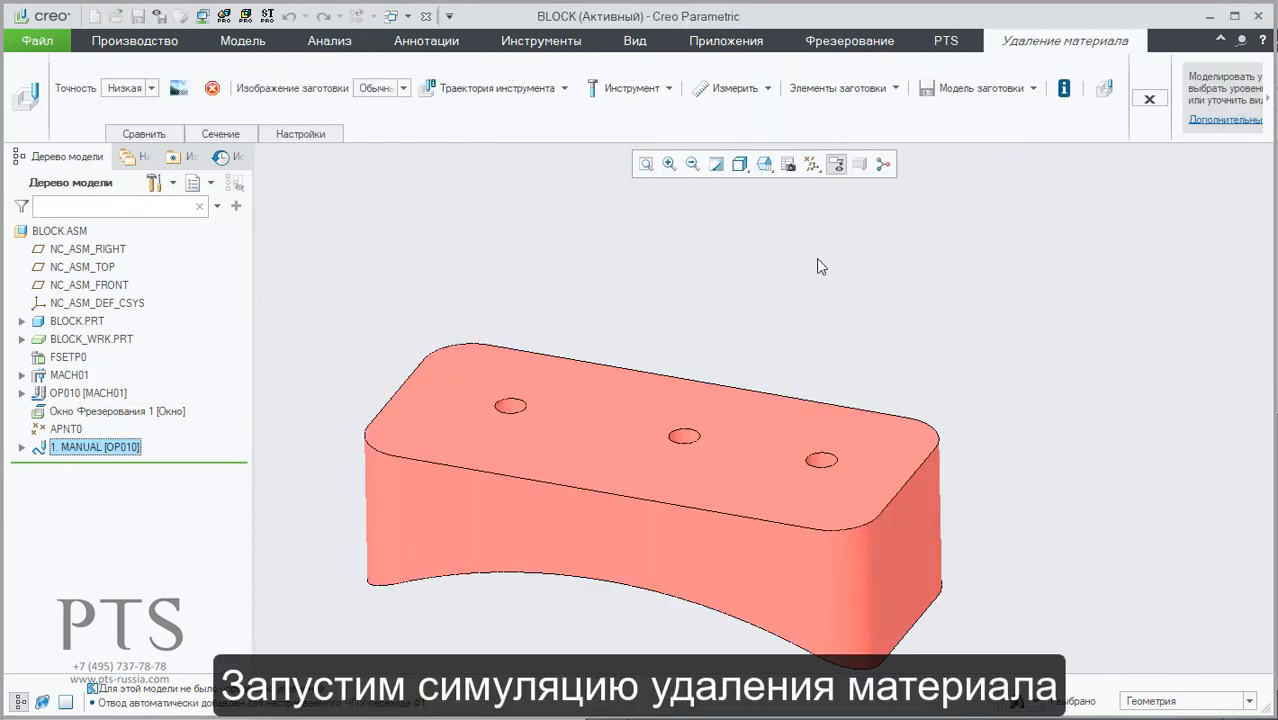
Step: Play the material removal simulation slowly with the block's pre-drilled holes in close view, and raise the playback speed after the first tool entry
middle_click_drag(707, 406, 693, 470)
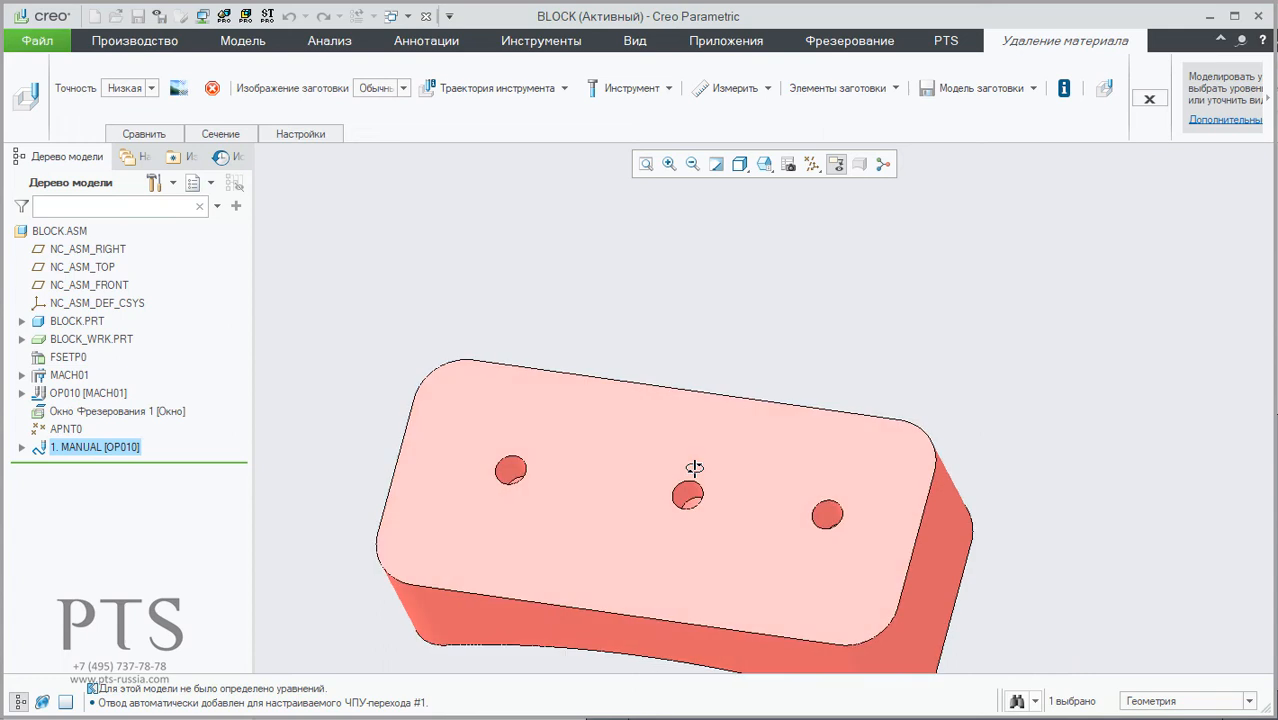
scroll(677, 465, "up", 3)
scroll(677, 471, "down", 5)
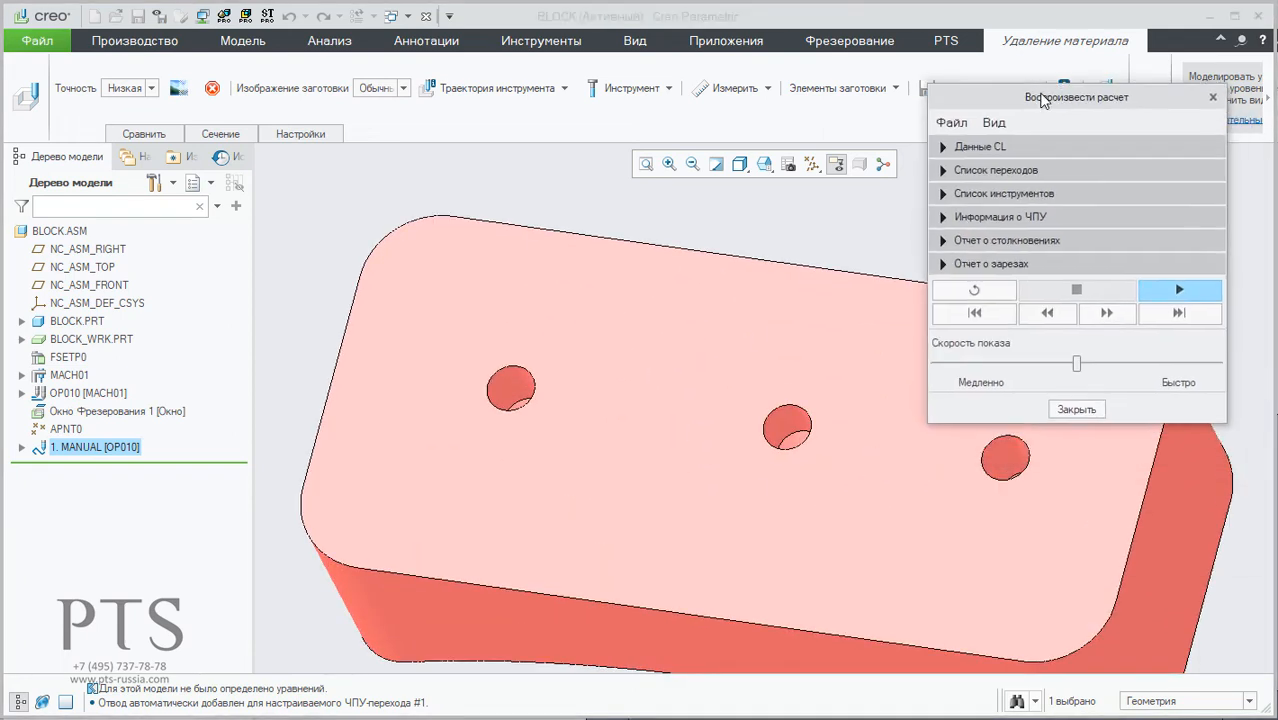
left_click_drag(1040, 99, 1073, 67)
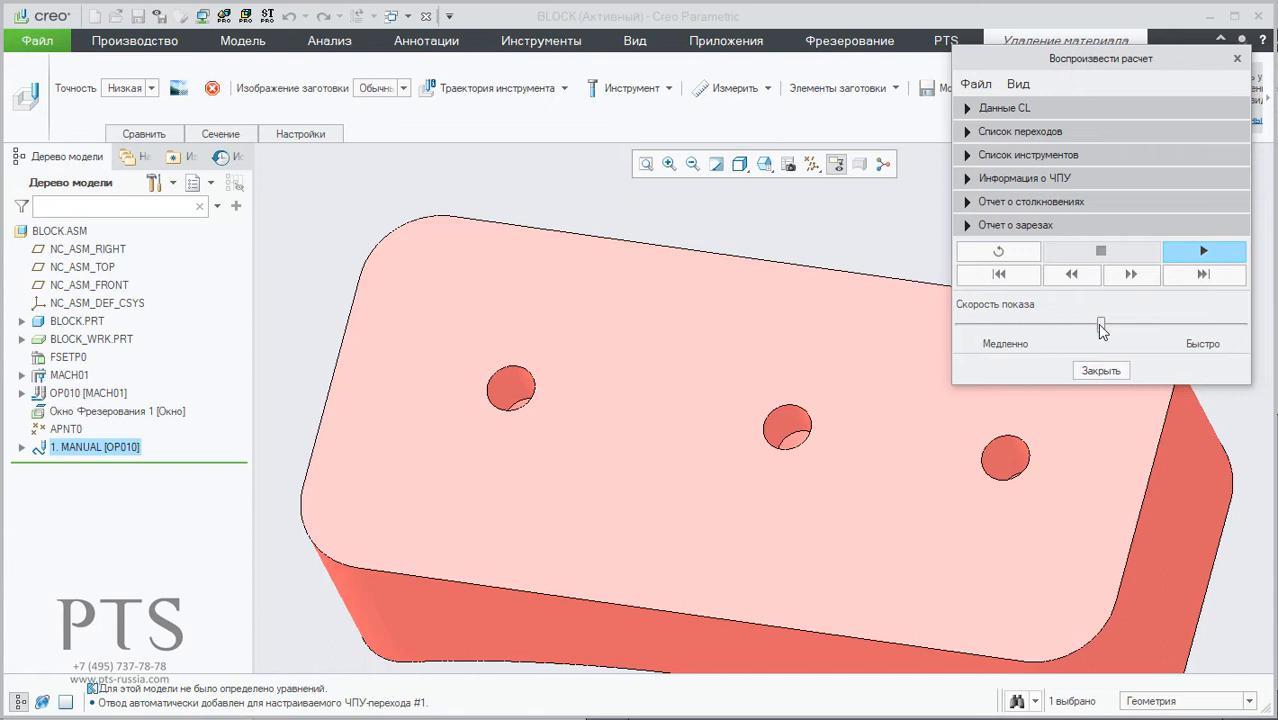
left_click(1226, 256)
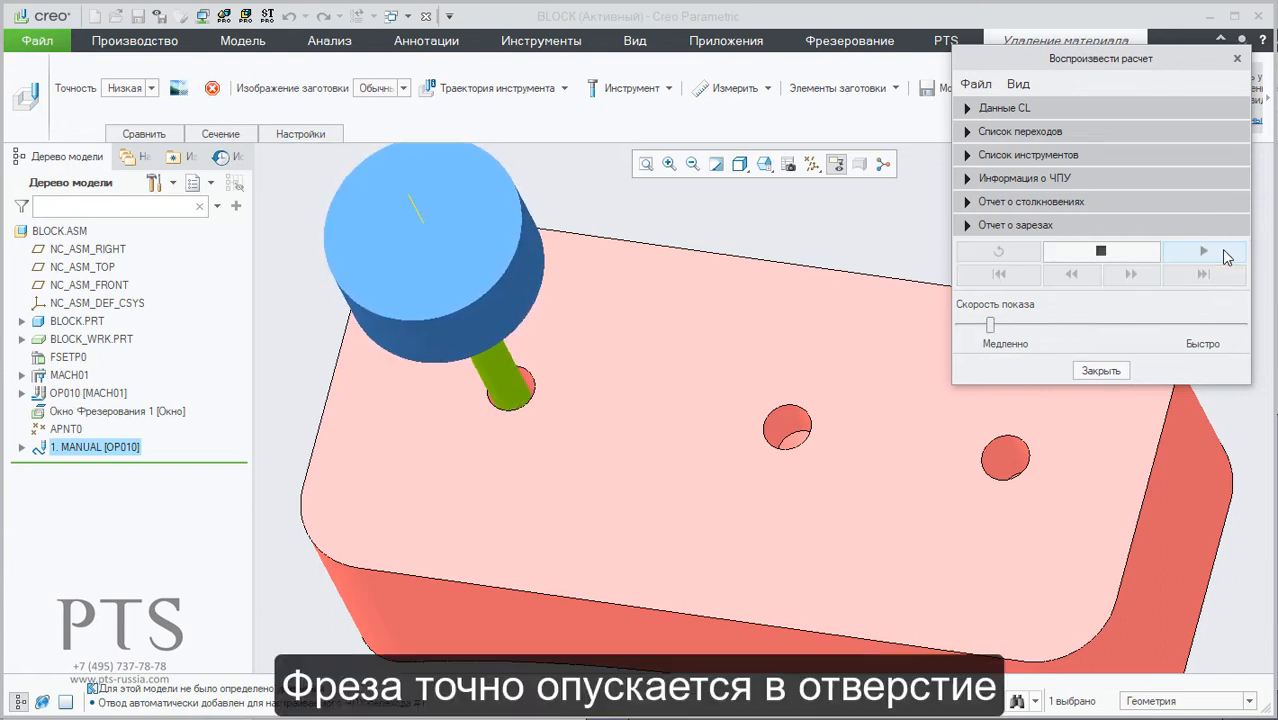
left_click(1090, 325)
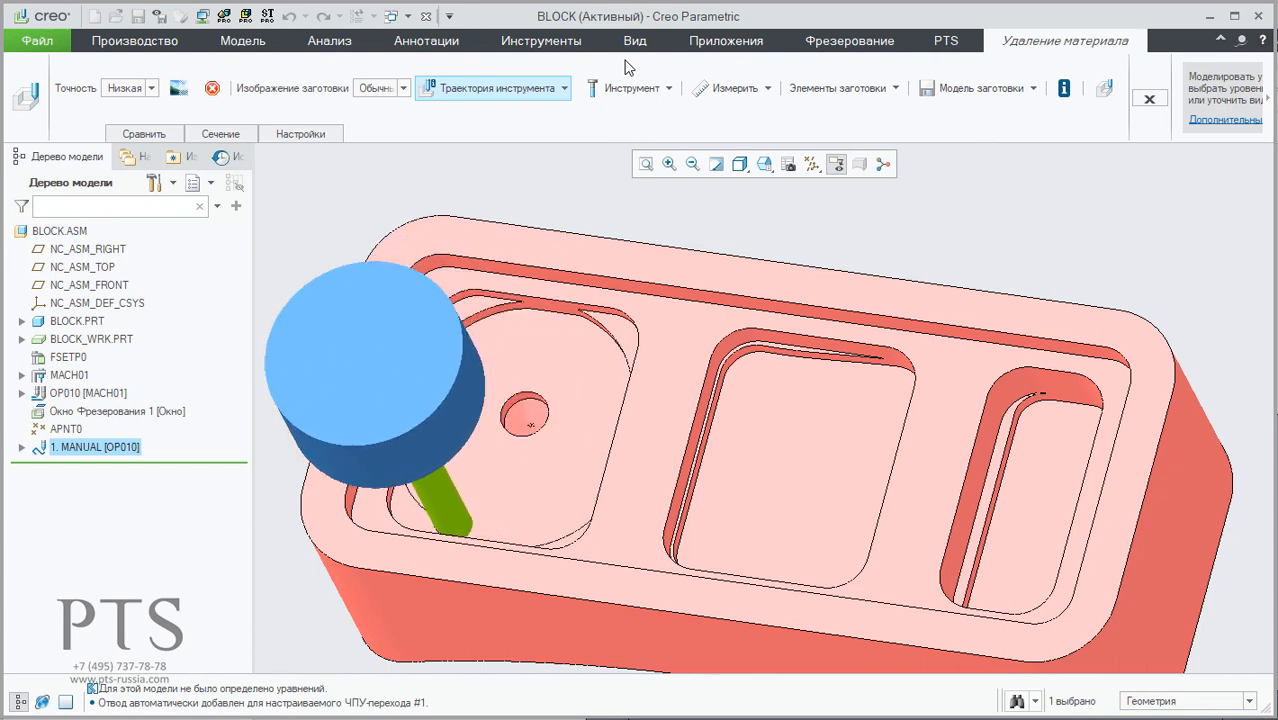
Step: Hide the tool holder in the running simulation so only the cutter is shown, and change the toolpath display option
left_click(638, 88)
left_click(649, 110)
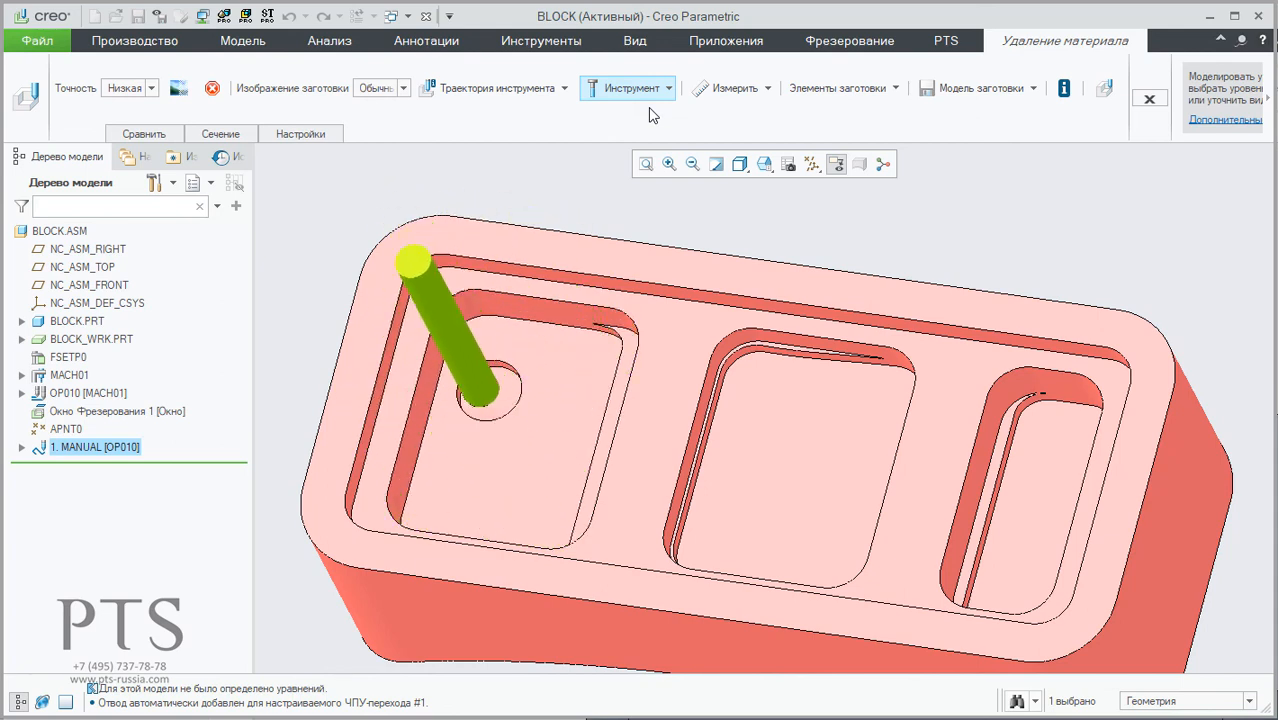
left_click(527, 90)
left_click(514, 127)
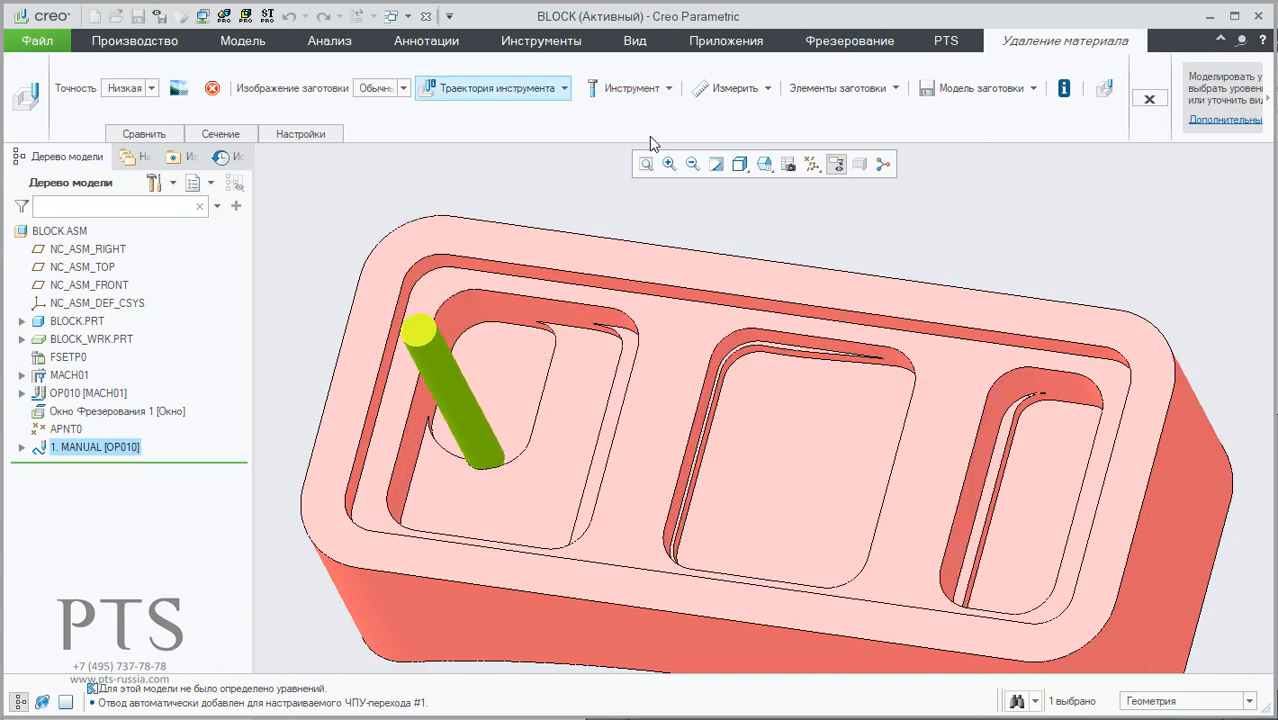